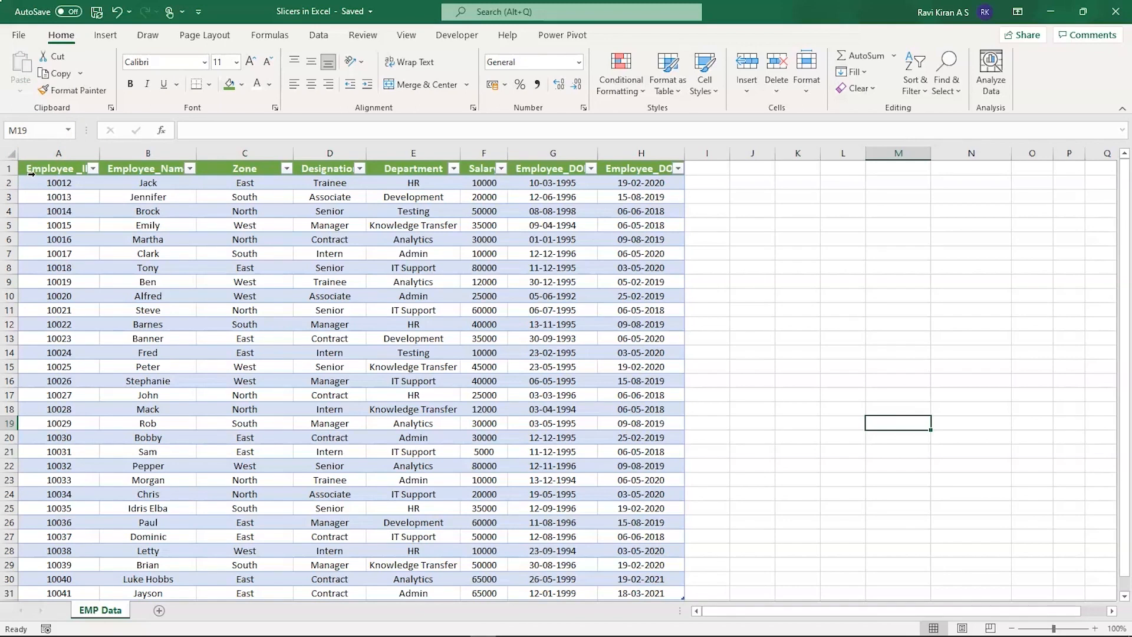
Insert slicers for Employee_Name, Zone, Designation and Department from the whole employee table A1:H31.
{"action": "key", "text": "ctrl+a"}
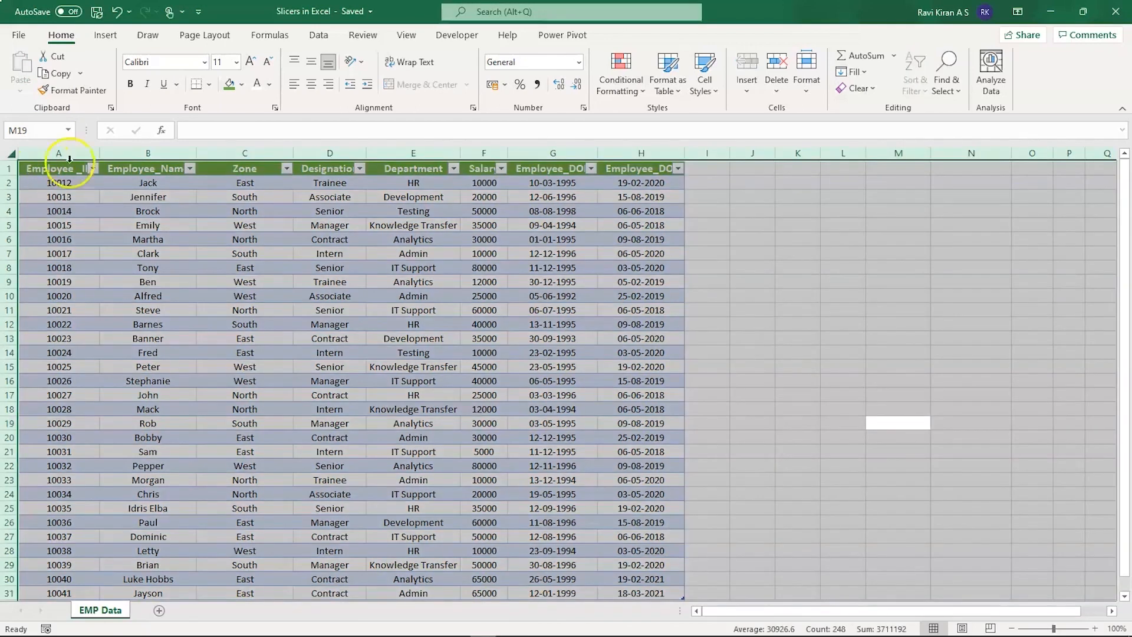
{"action": "left_click", "coordinate": [777, 356]}
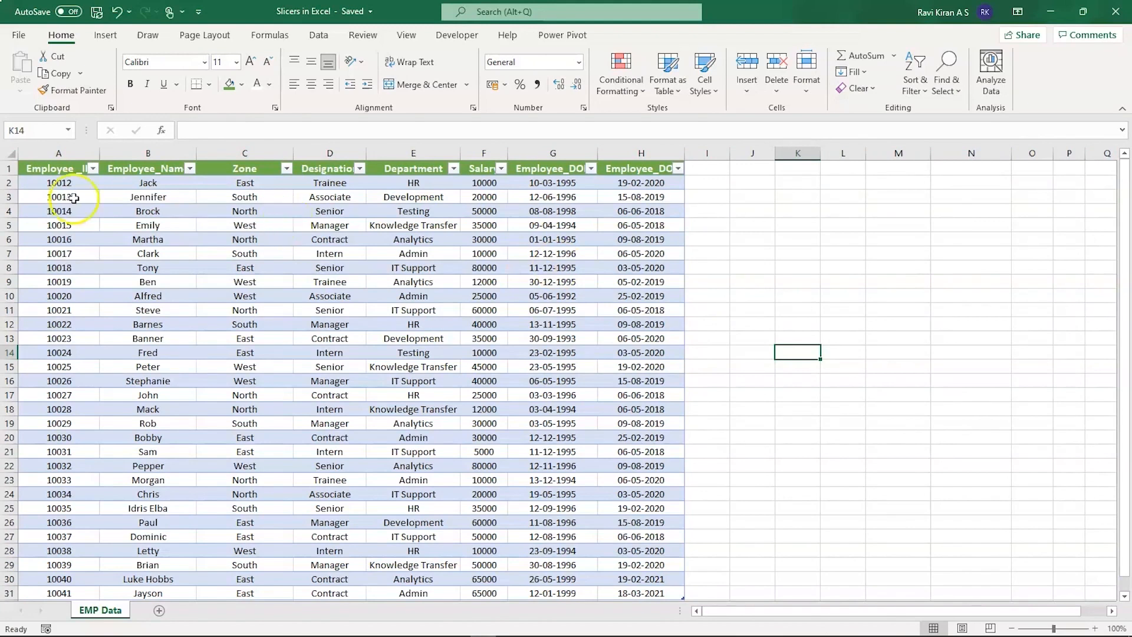
{"action": "left_click", "coordinate": [28, 168]}
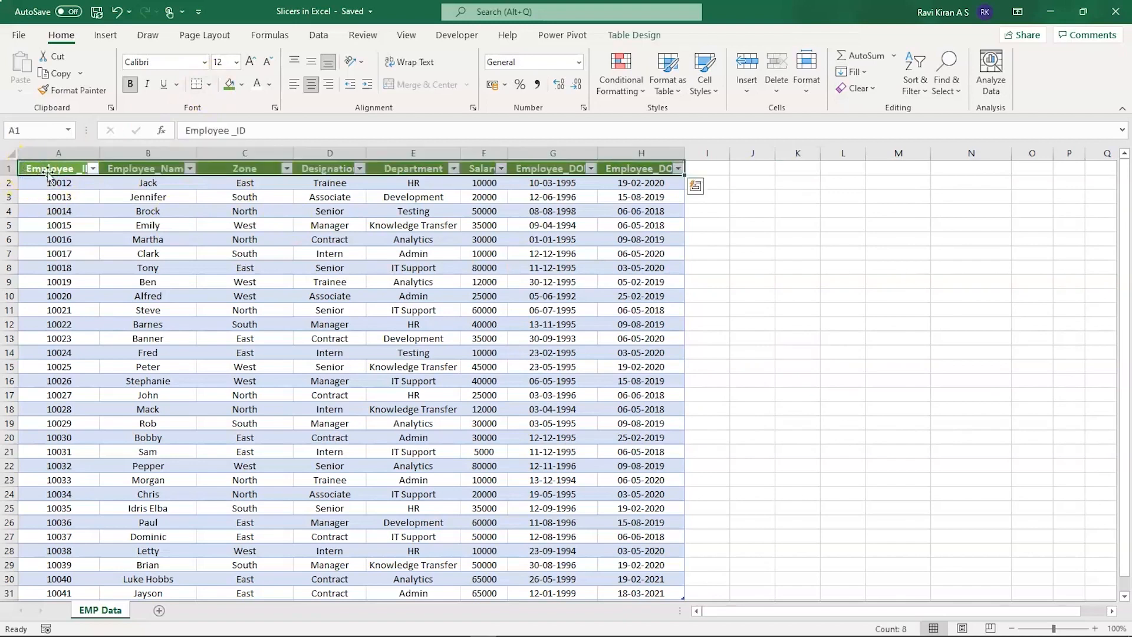
{"action": "left_click_drag", "start_coordinate": [28, 168], "coordinate": [375, 224]}
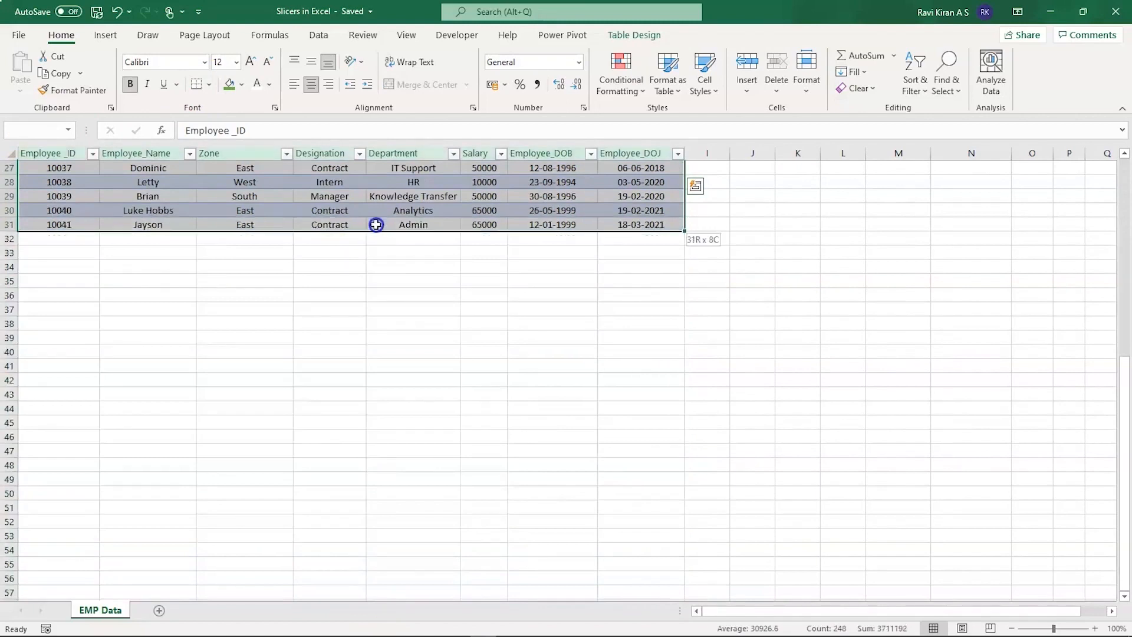
{"action": "left_click", "coordinate": [105, 37]}
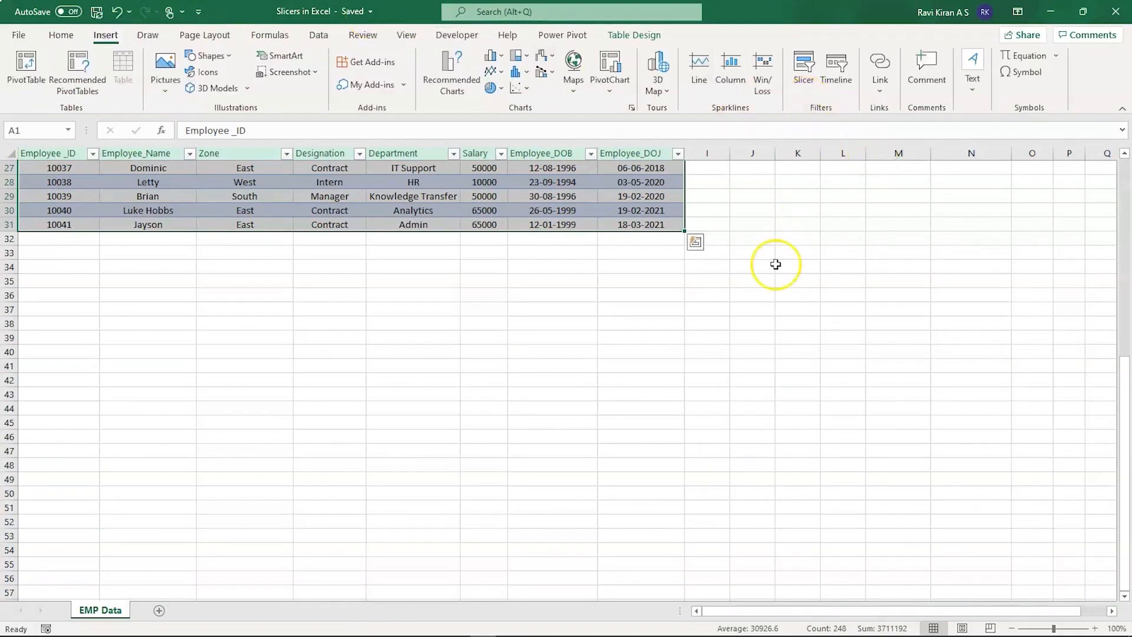
{"action": "scroll", "coordinate": [776, 263], "scroll_direction": "up", "scroll_amount": 9}
{"action": "left_click", "coordinate": [803, 70]}
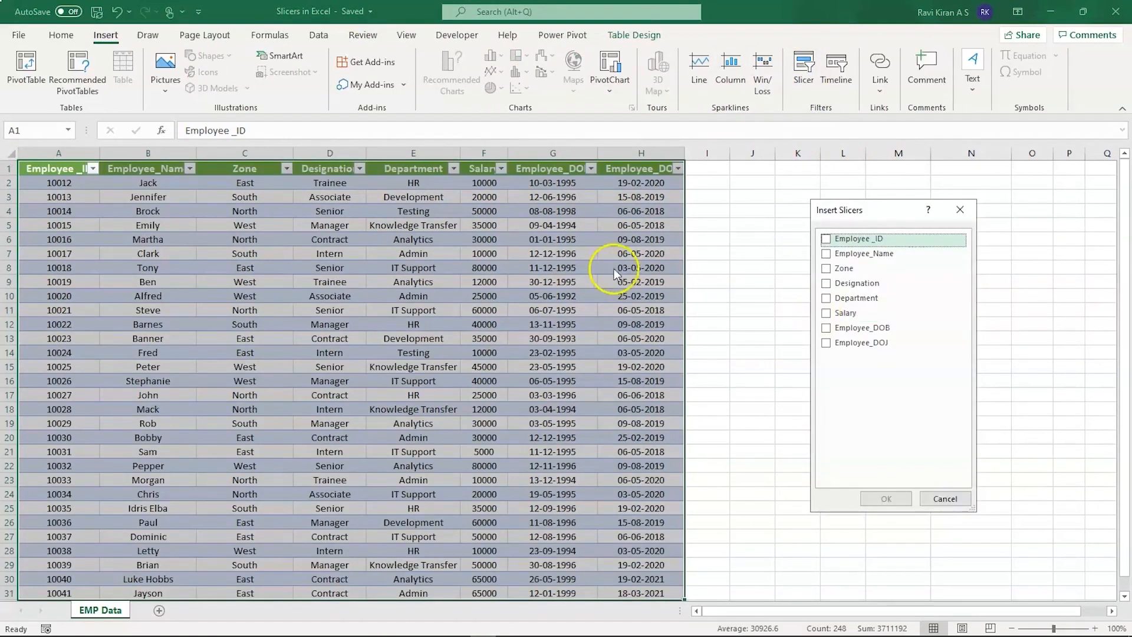
{"action": "left_click", "coordinate": [827, 270]}
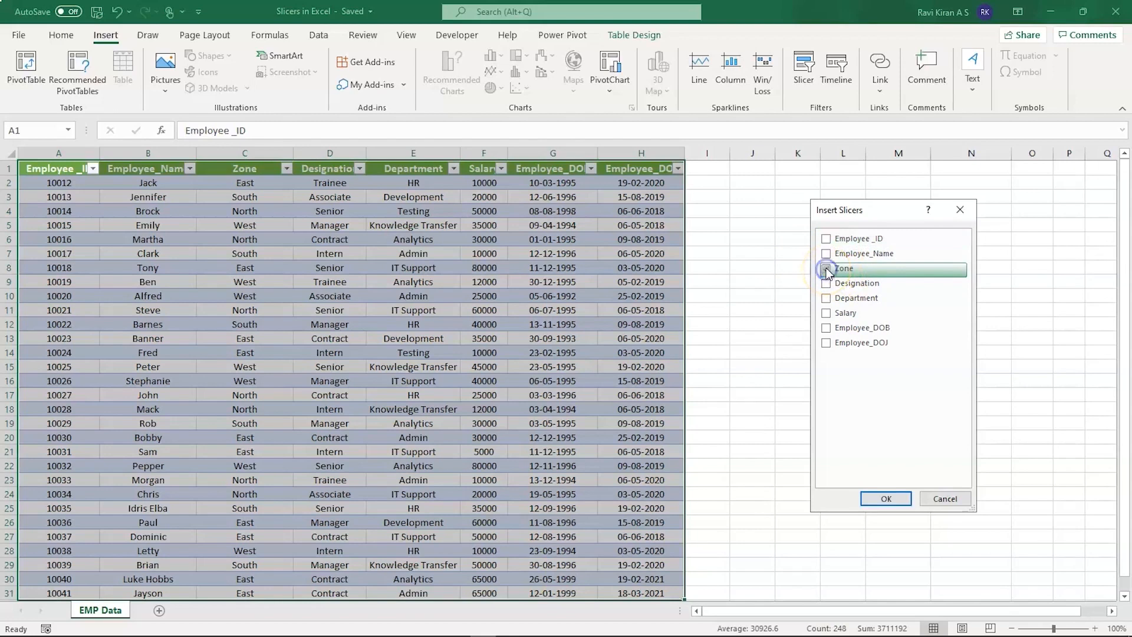
{"action": "left_click", "coordinate": [824, 288]}
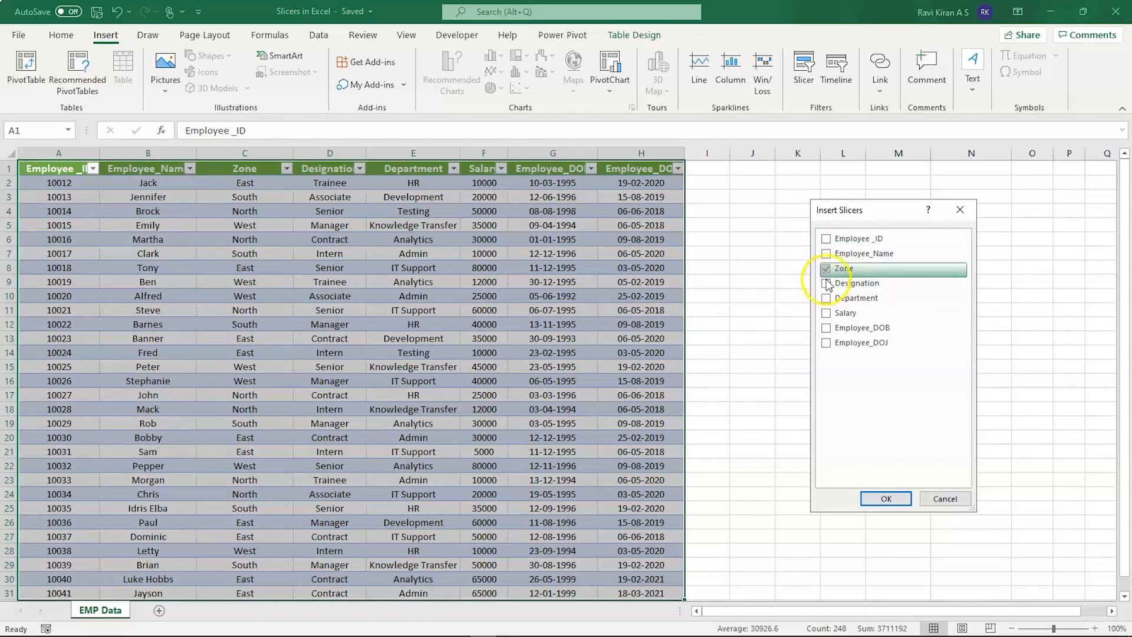
{"action": "left_click", "coordinate": [826, 299]}
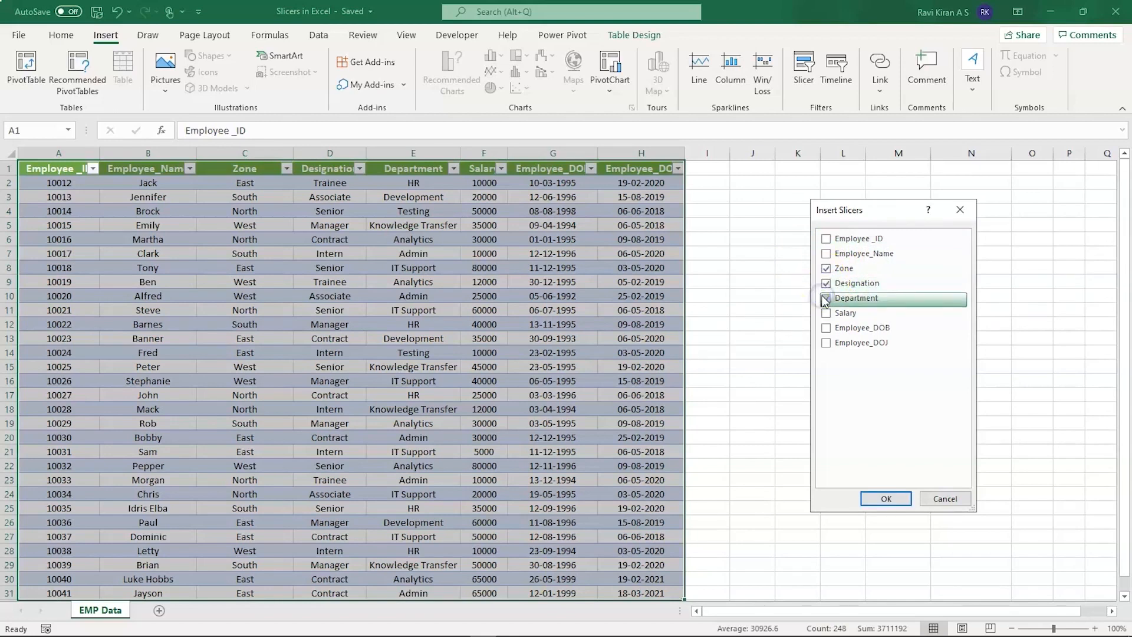
{"action": "left_click", "coordinate": [826, 254]}
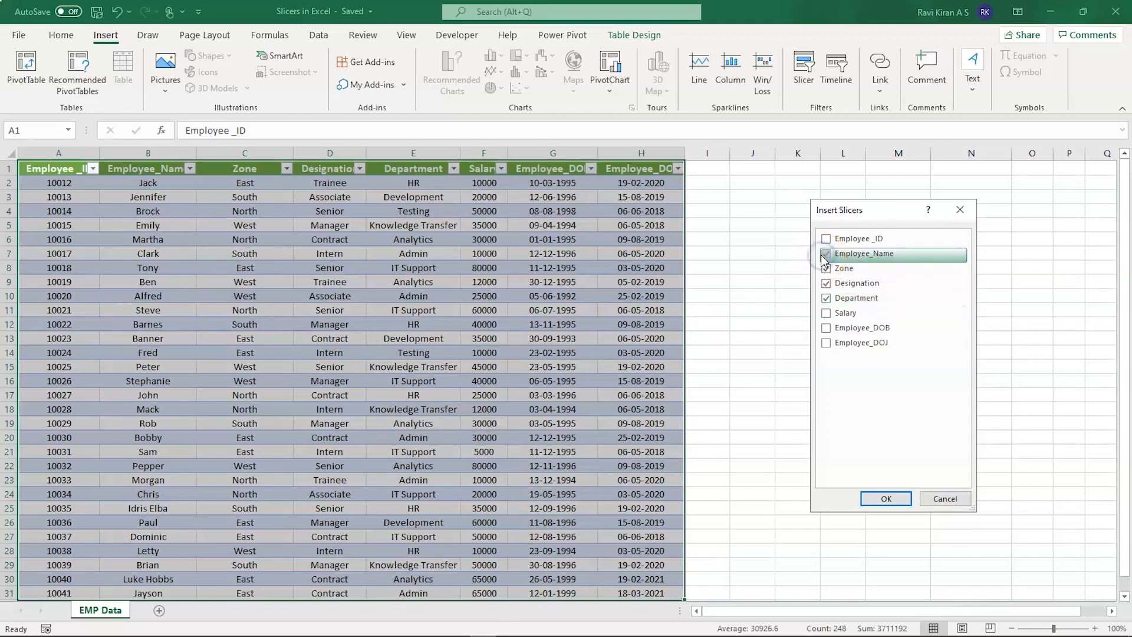
{"action": "left_click", "coordinate": [885, 498]}
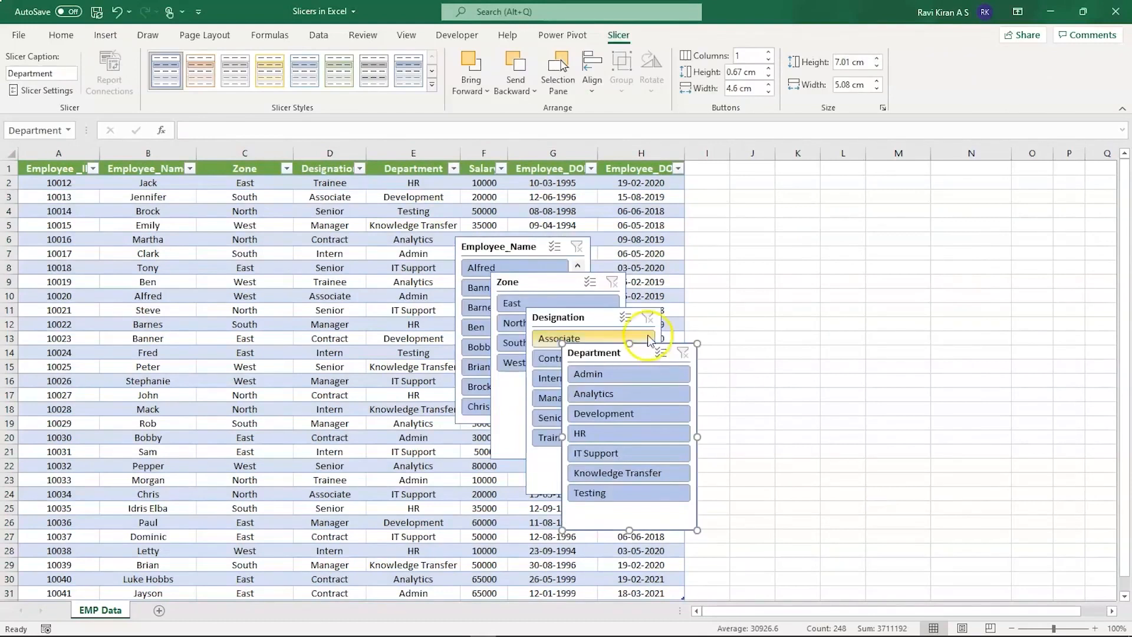
Arrange the slicers in a two-by-two grid beside the table, with Employee_Name and Zone above Department and Designation.
{"action": "left_click_drag", "start_coordinate": [593, 235], "coordinate": [728, 227]}
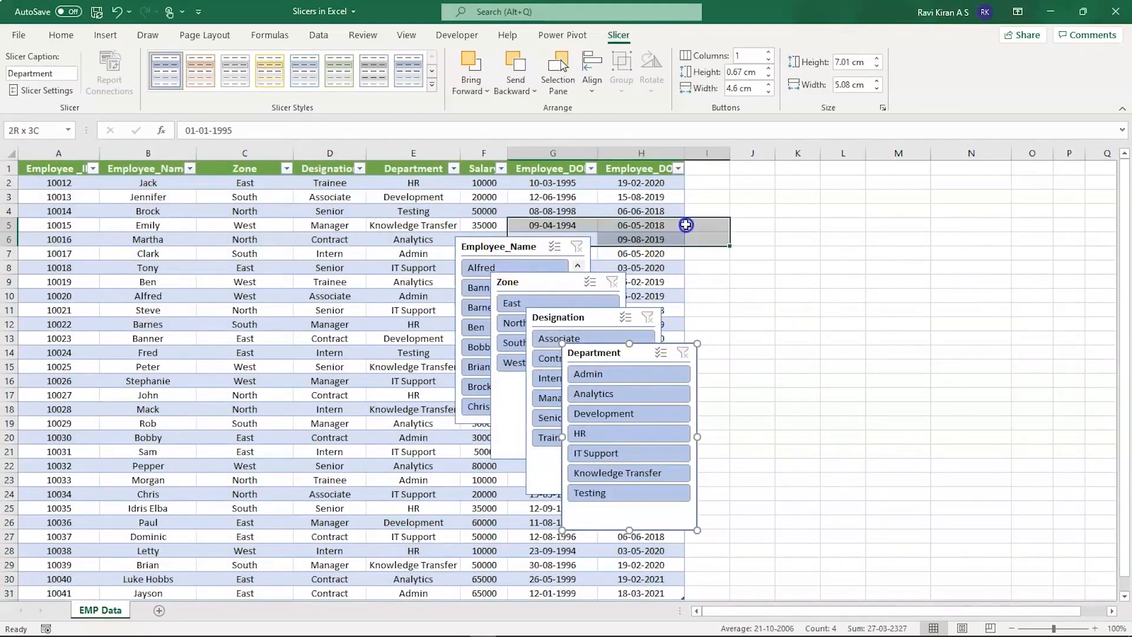
{"action": "left_click", "coordinate": [752, 308]}
{"action": "left_click_drag", "start_coordinate": [503, 232], "coordinate": [743, 196]}
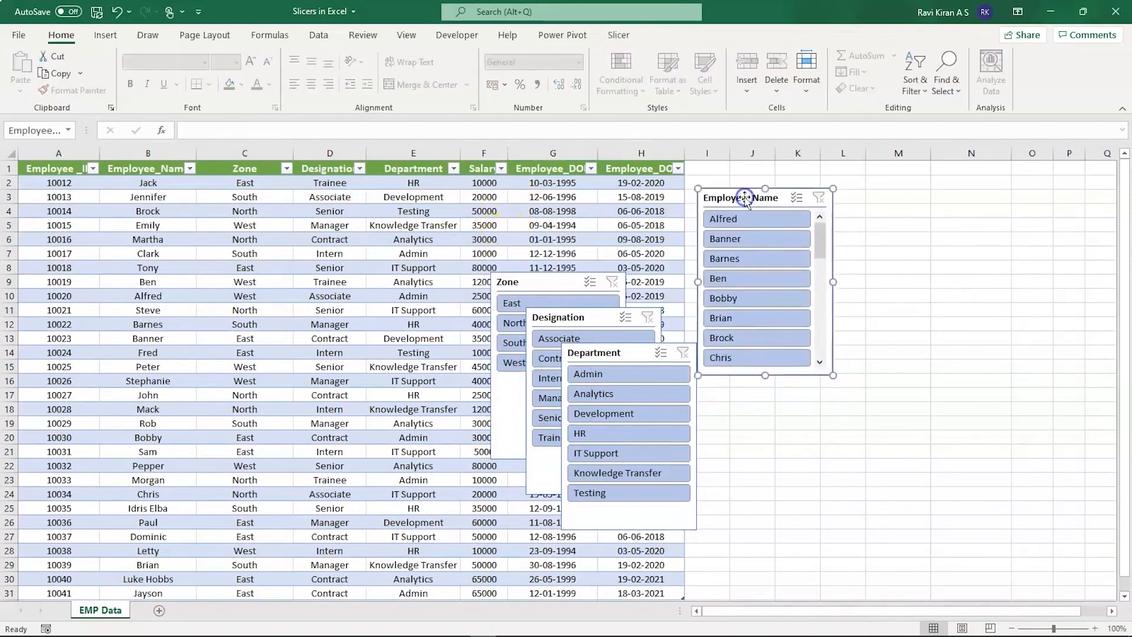
{"action": "left_click_drag", "start_coordinate": [554, 283], "coordinate": [894, 199]}
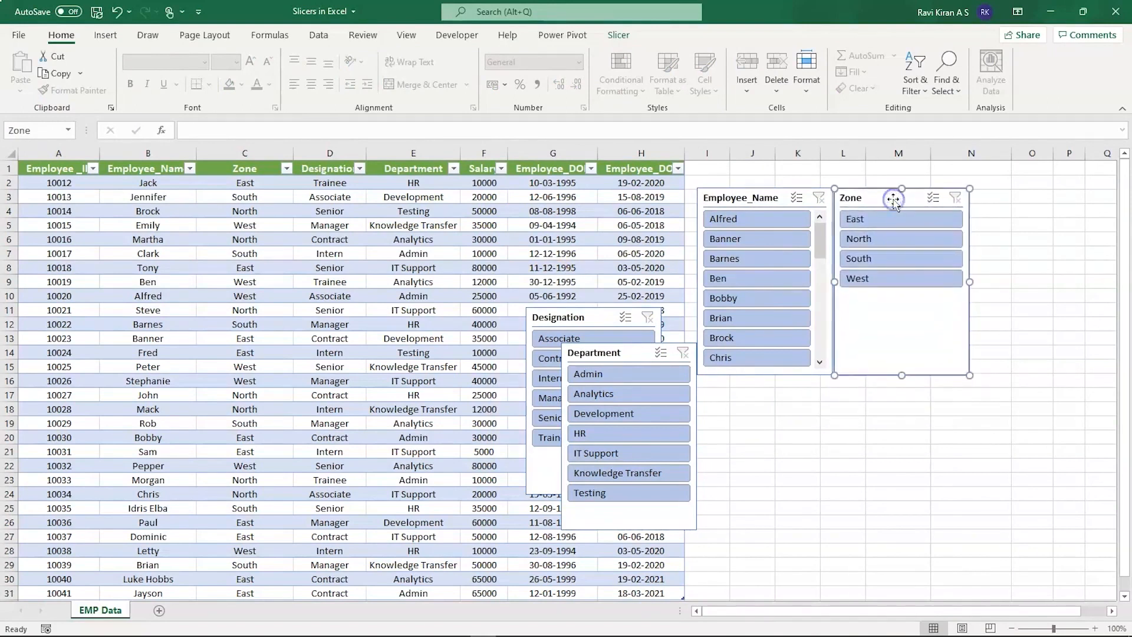
{"action": "left_click_drag", "start_coordinate": [624, 350], "coordinate": [759, 387]}
{"action": "left_click_drag", "start_coordinate": [593, 323], "coordinate": [900, 390]}
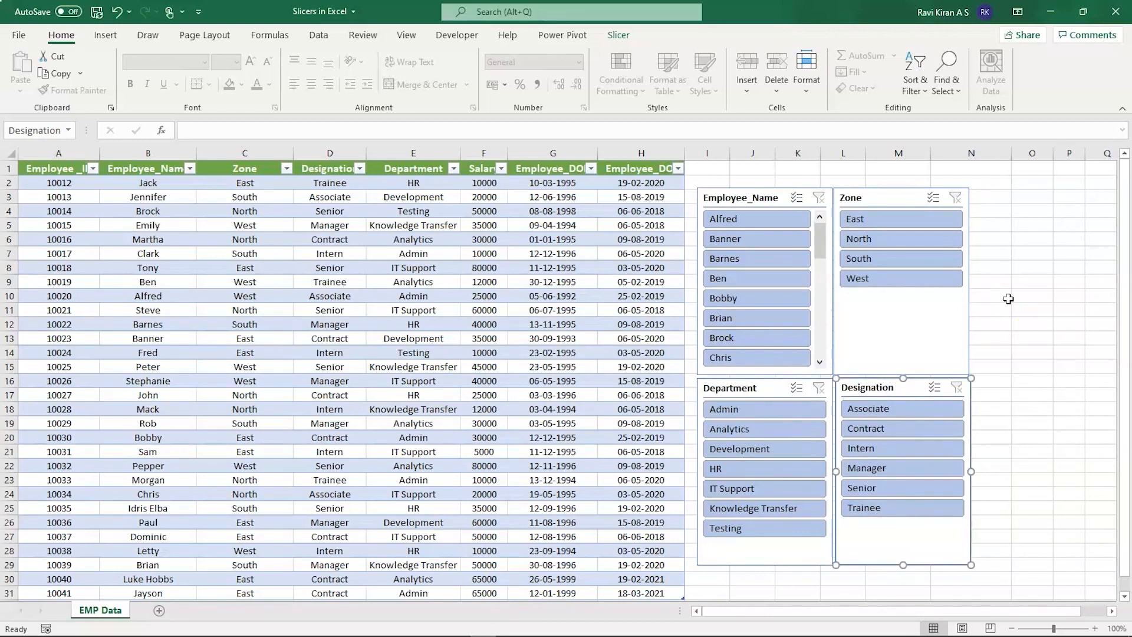
Filter the employee table with the slicers to the East zone and the Analytics department.
{"action": "left_click", "coordinate": [880, 220]}
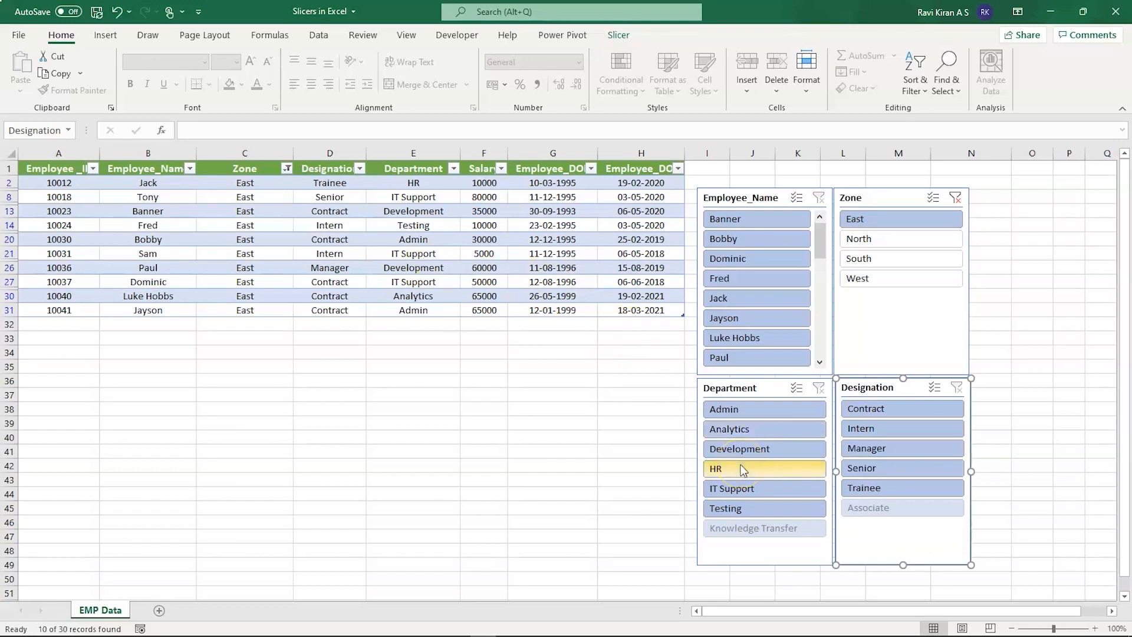
{"action": "left_click", "coordinate": [744, 430]}
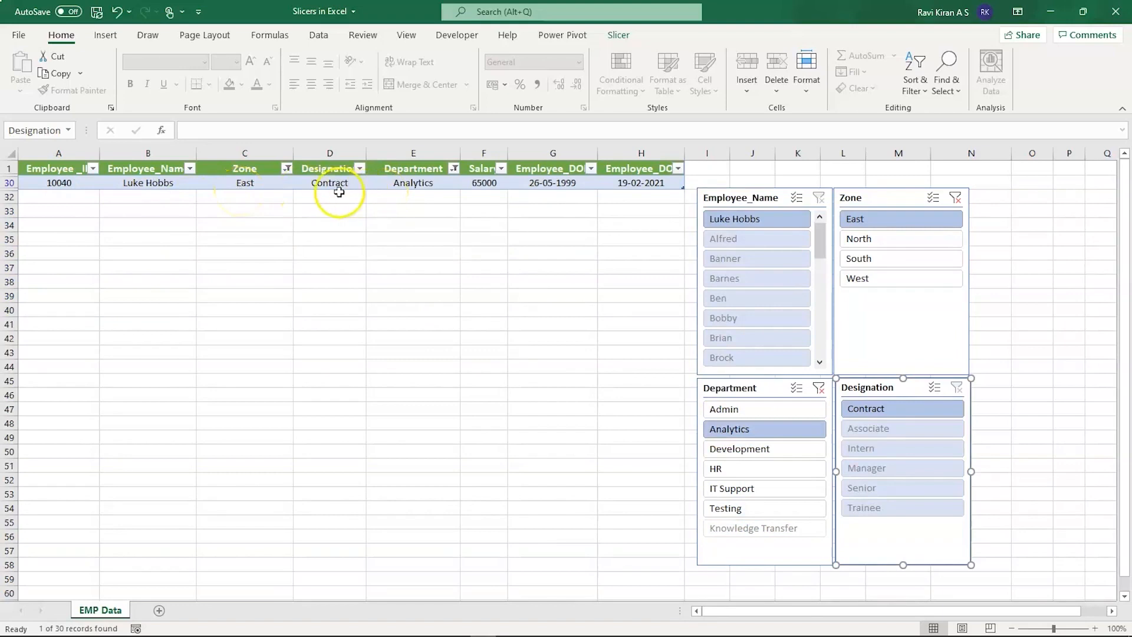
{"action": "left_click", "coordinate": [484, 206]}
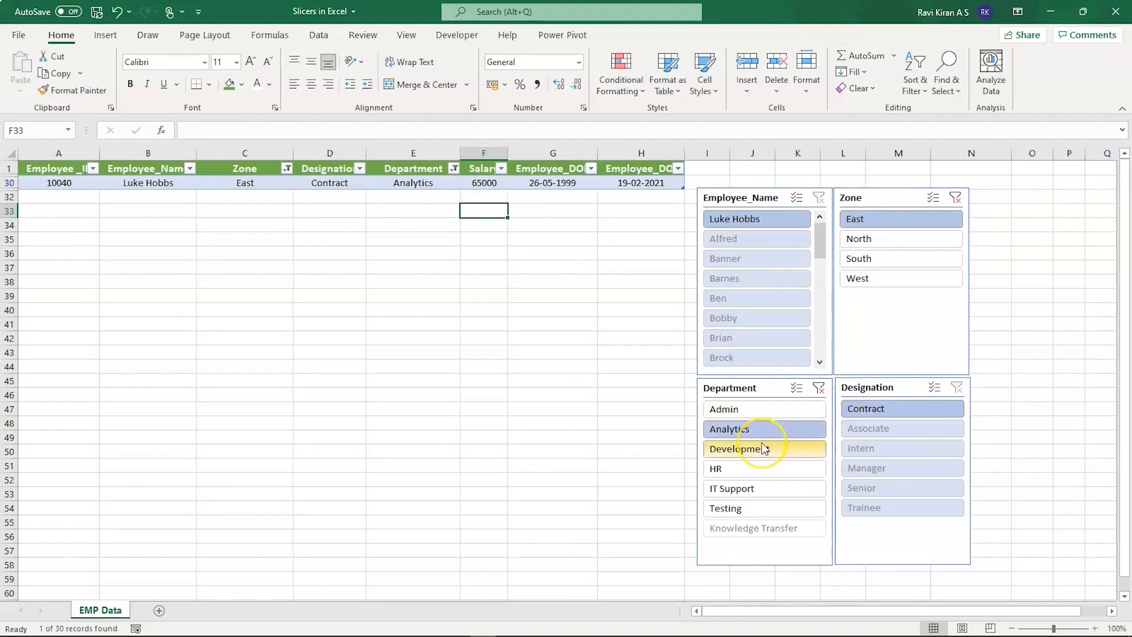
Filter the departments to IT Support, Analytics and HR using multi-select, and add West to the East zone filter.
{"action": "left_click", "coordinate": [744, 491]}
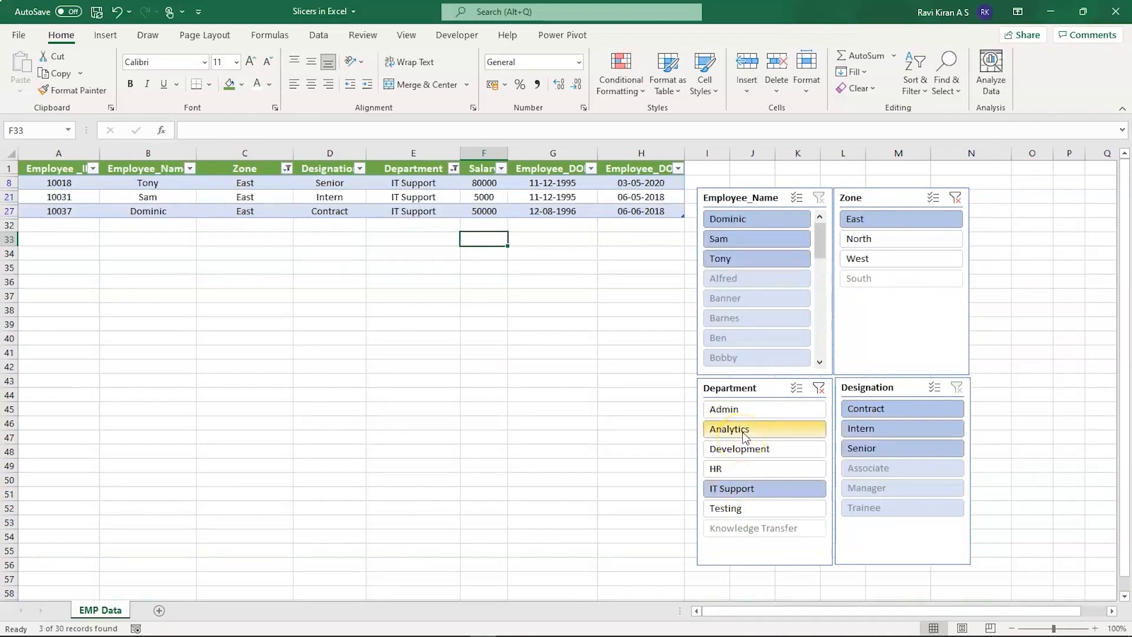
{"action": "left_click", "coordinate": [796, 389]}
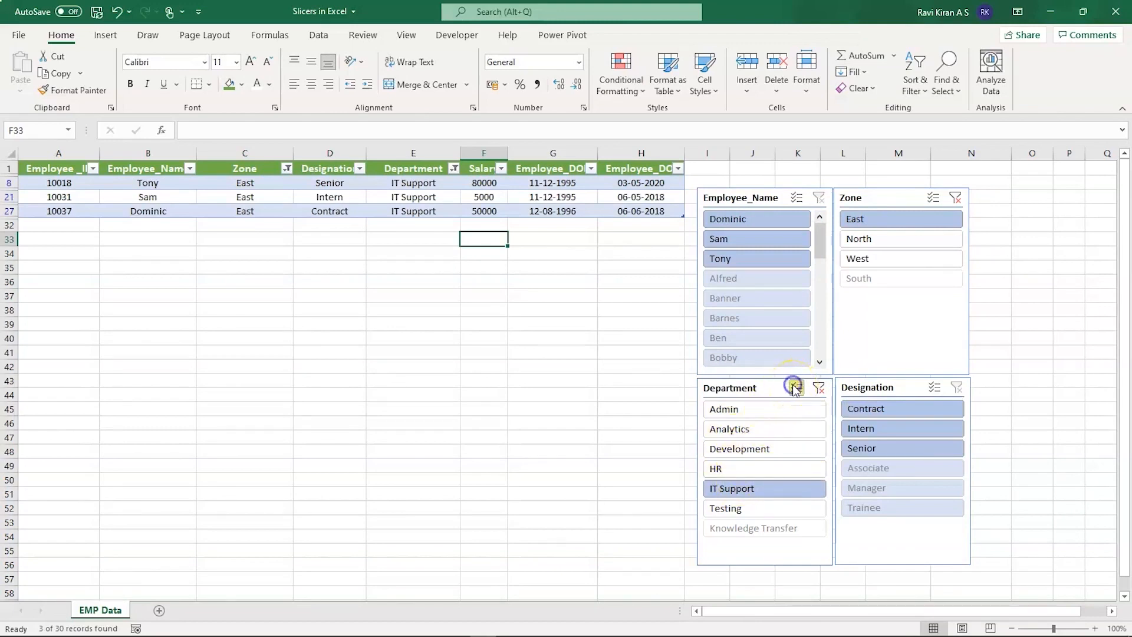
{"action": "left_click", "coordinate": [766, 431]}
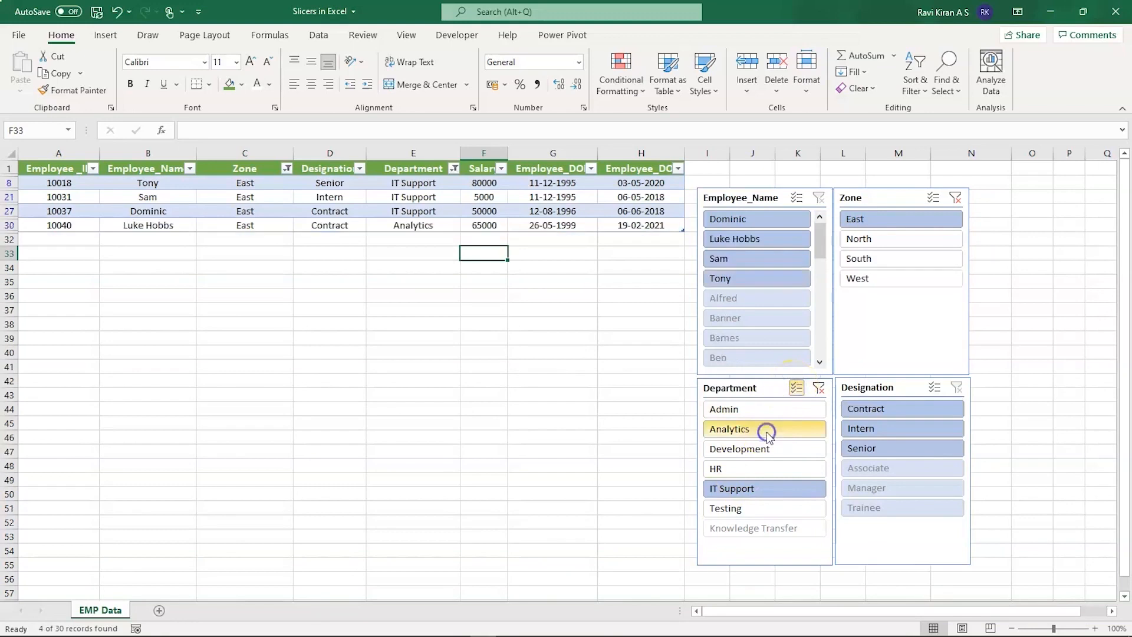
{"action": "left_click", "coordinate": [755, 471]}
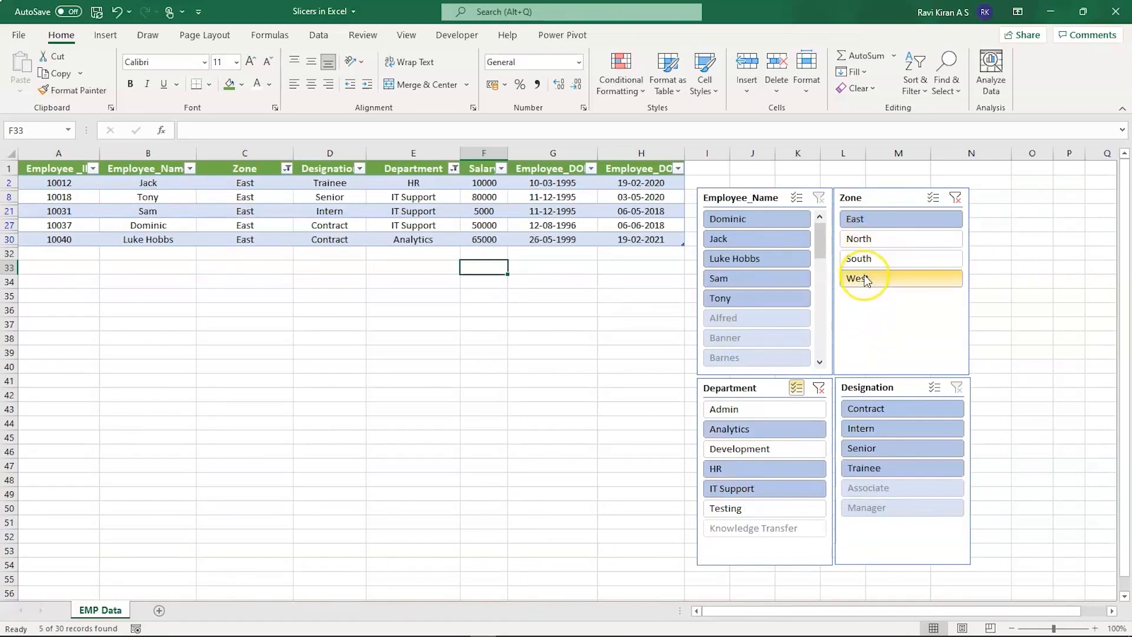
{"action": "left_click", "coordinate": [933, 197]}
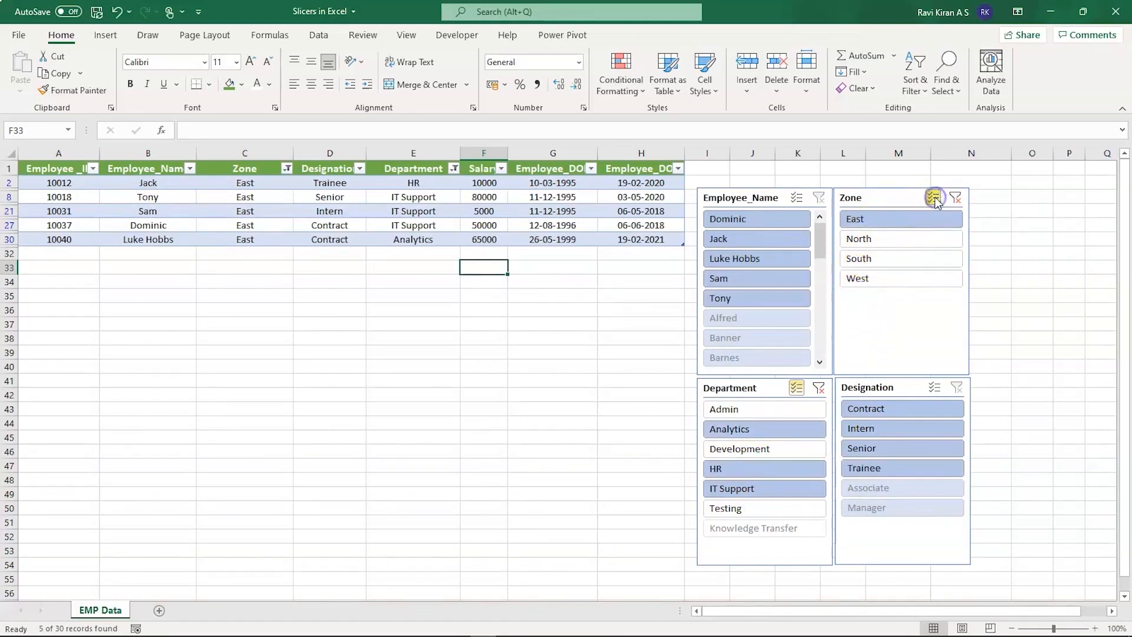
{"action": "left_click", "coordinate": [890, 278]}
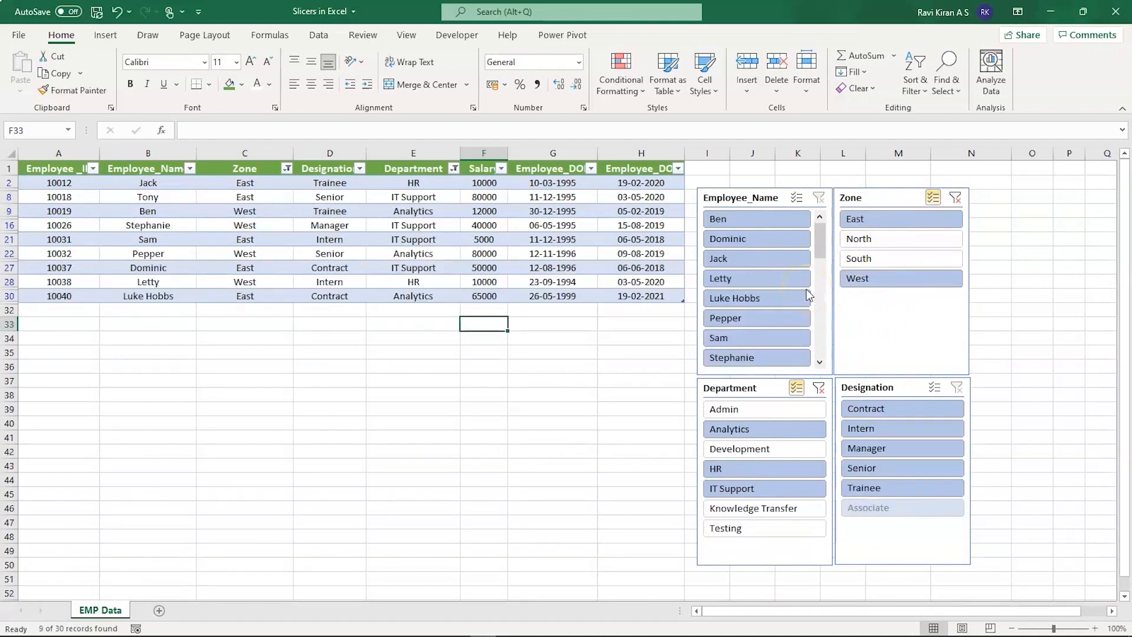
Filter the Designation slicer to Trainee, Senior and Manager using multi-select.
{"action": "left_click", "coordinate": [935, 387]}
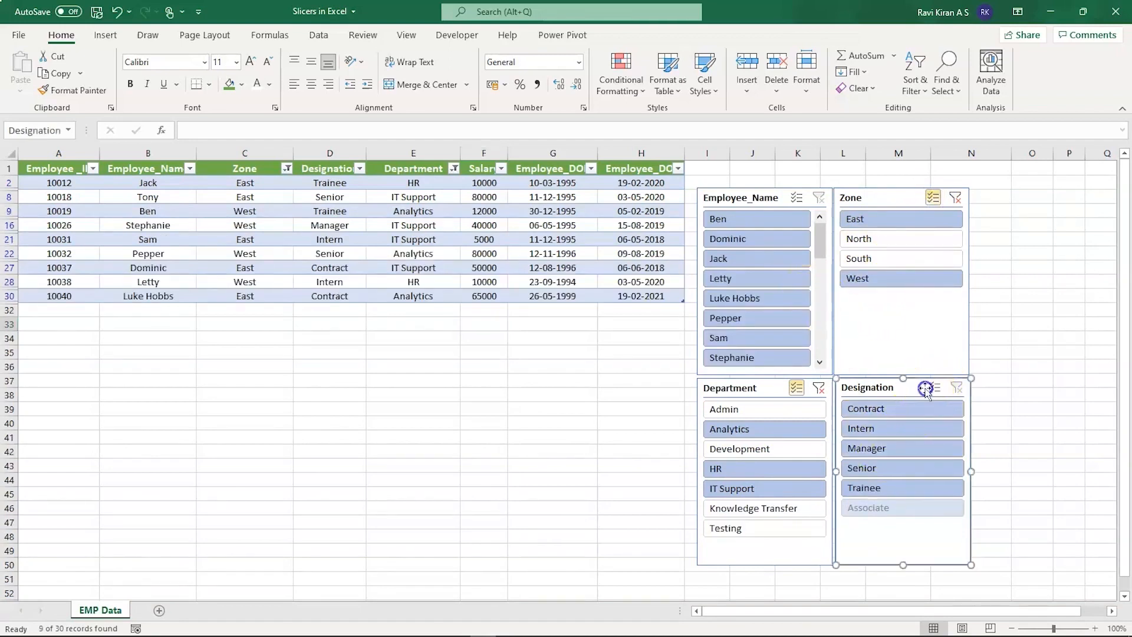
{"action": "left_click", "coordinate": [880, 466]}
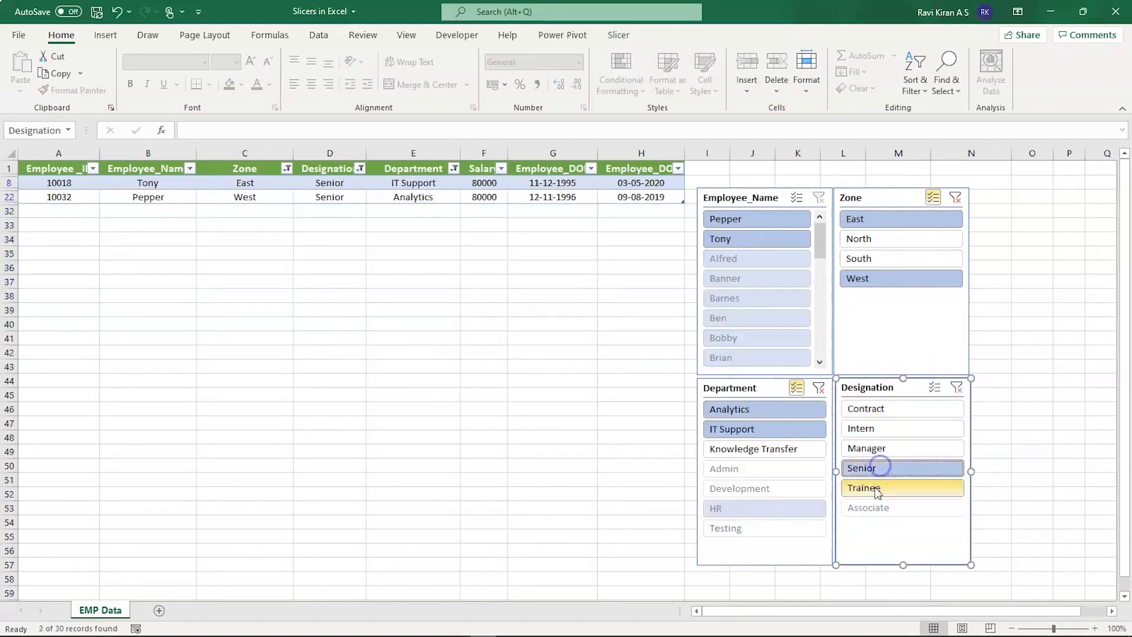
{"action": "left_click", "coordinate": [878, 487]}
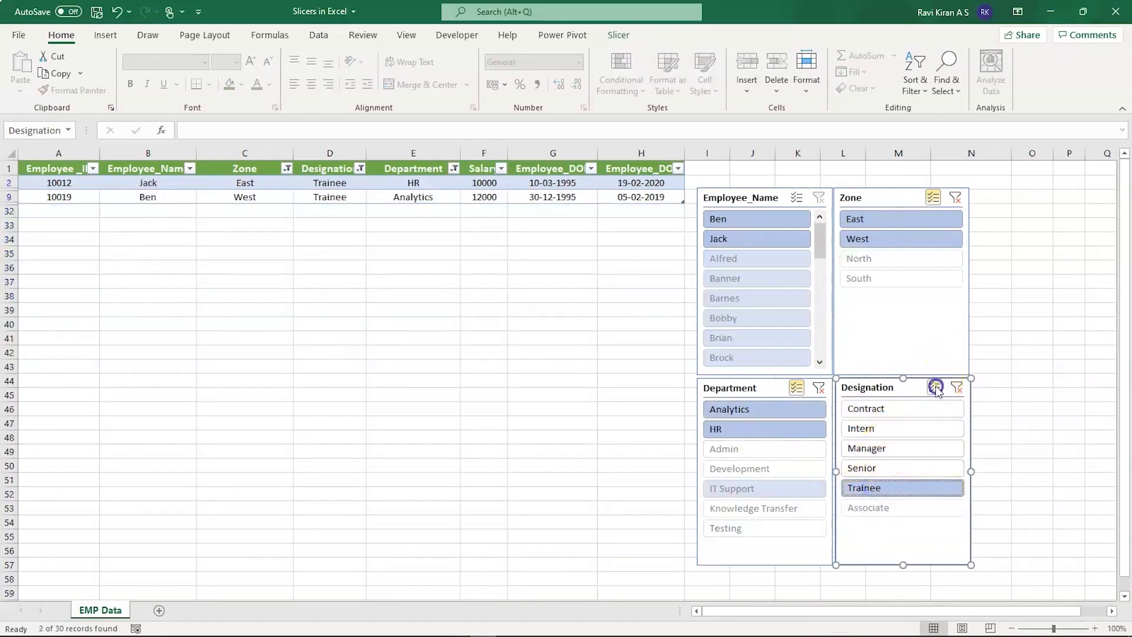
{"action": "left_click", "coordinate": [884, 469]}
{"action": "left_click", "coordinate": [884, 449]}
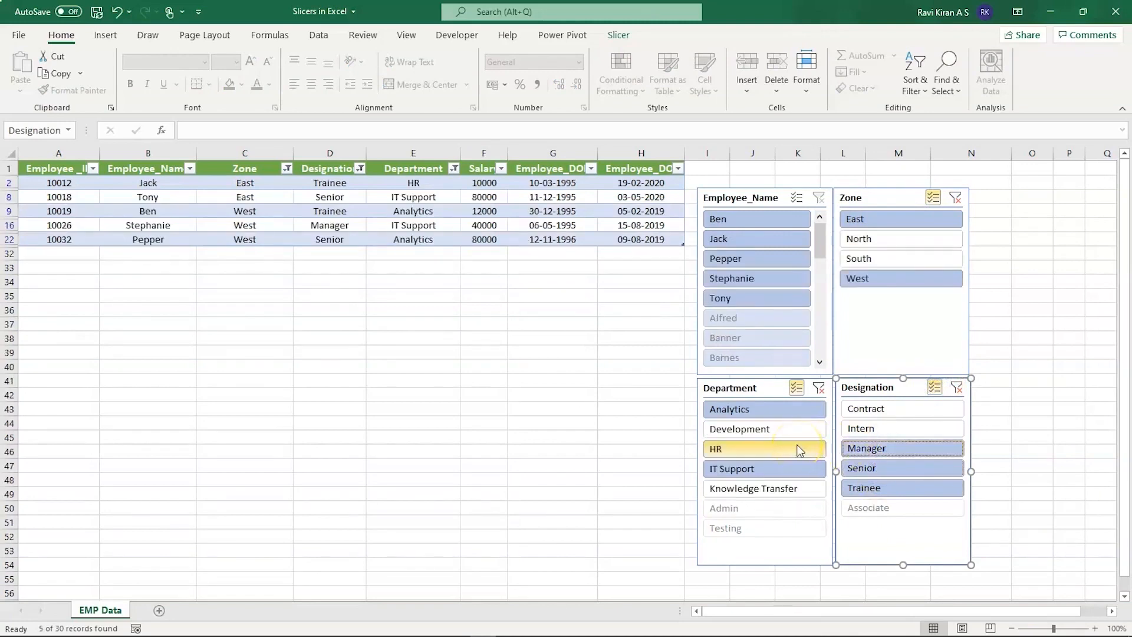
{"action": "left_click", "coordinate": [686, 414]}
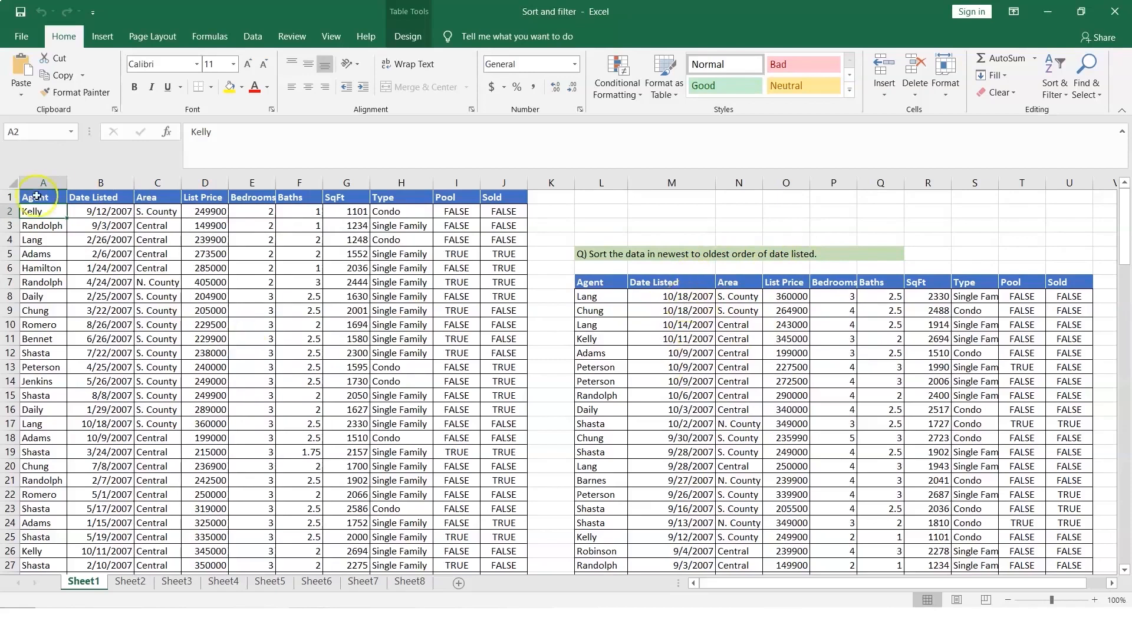
Apply a custom sort to the Sheet1 listings table by Date Listed, on cell values, ordered Newest to Oldest.
{"action": "left_click", "coordinate": [115, 198]}
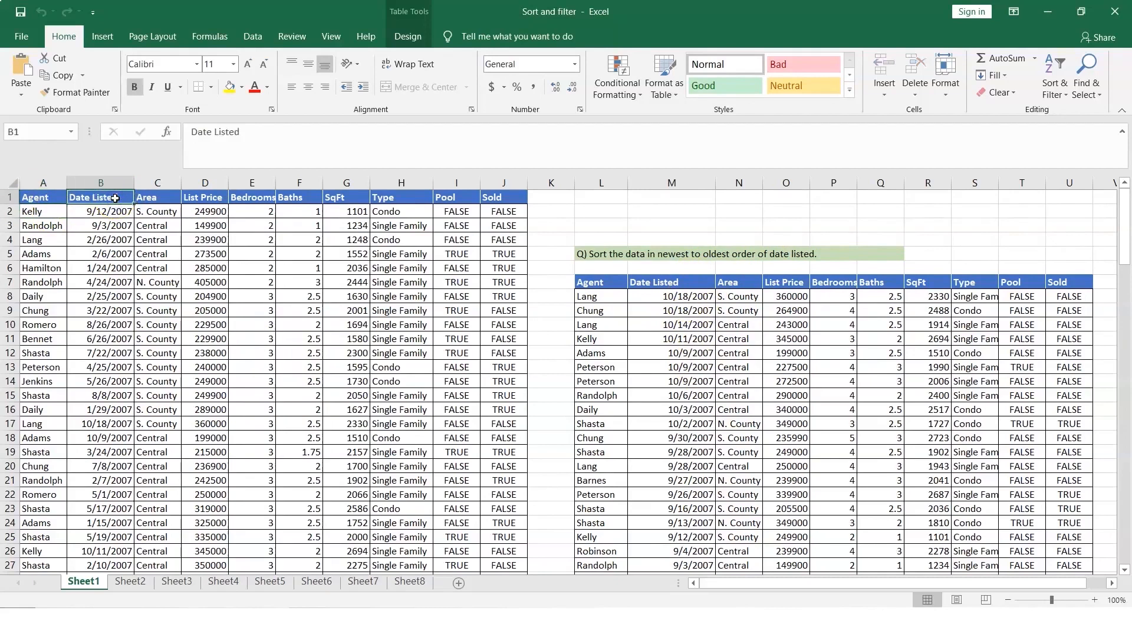
{"action": "right_click", "coordinate": [115, 198]}
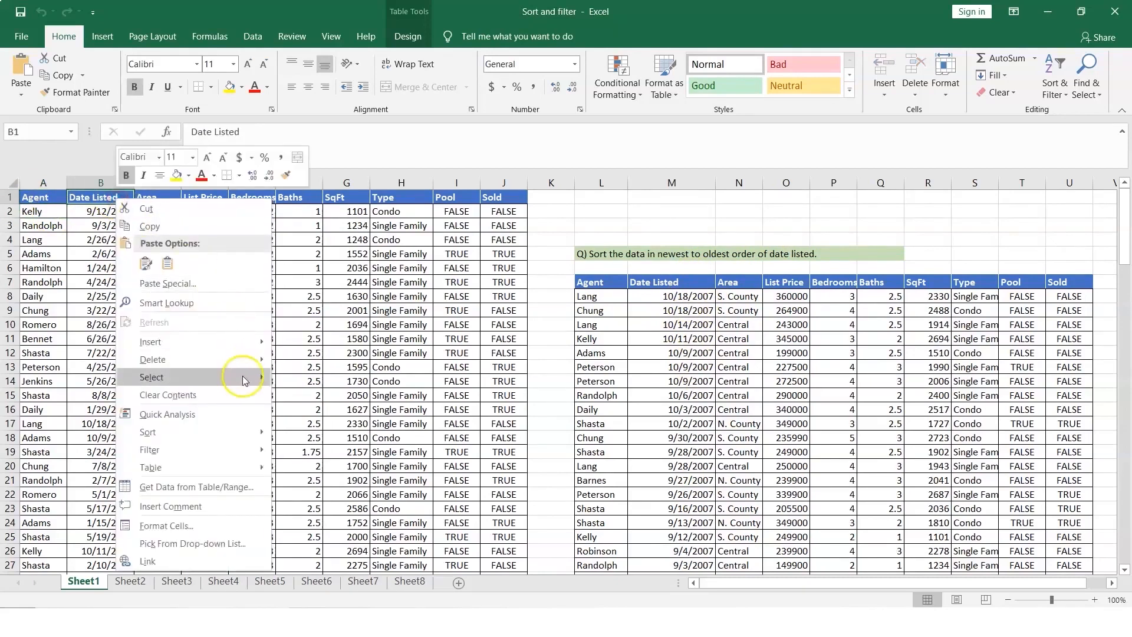
{"action": "mouse_move", "coordinate": [249, 433]}
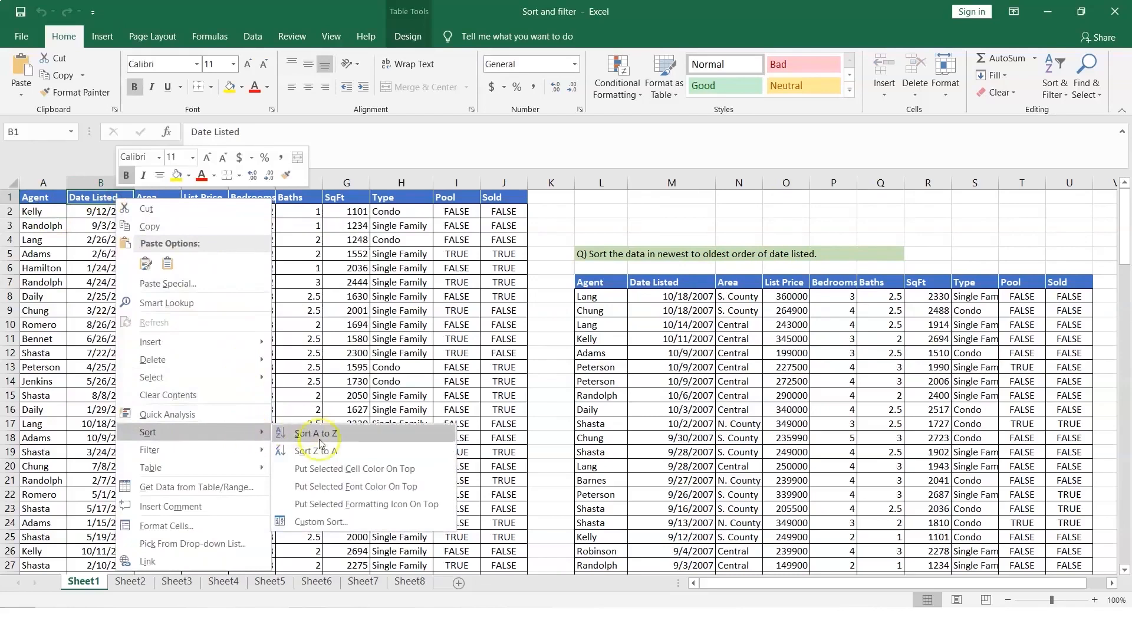
{"action": "left_click", "coordinate": [327, 521]}
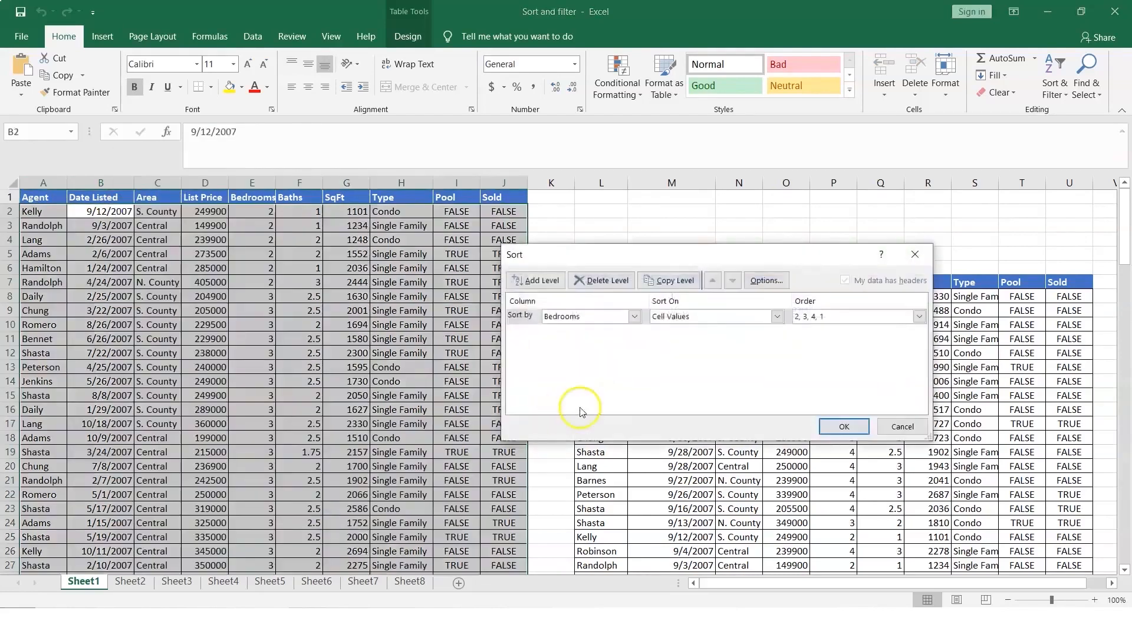
{"action": "left_click", "coordinate": [635, 318]}
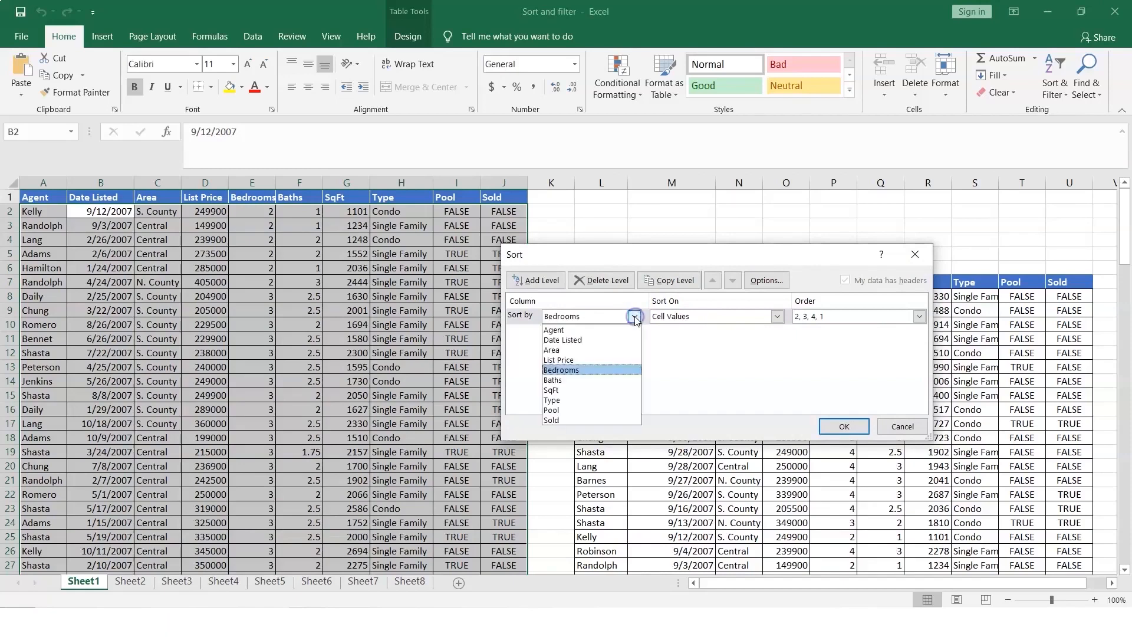
{"action": "left_click", "coordinate": [572, 338]}
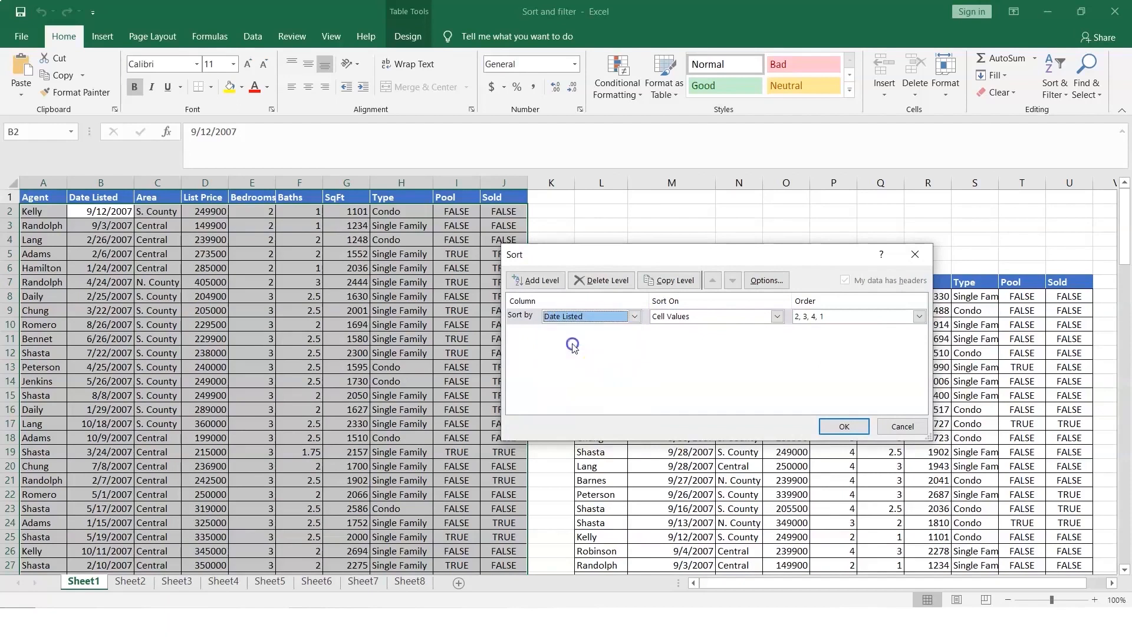
{"action": "left_click", "coordinate": [776, 316]}
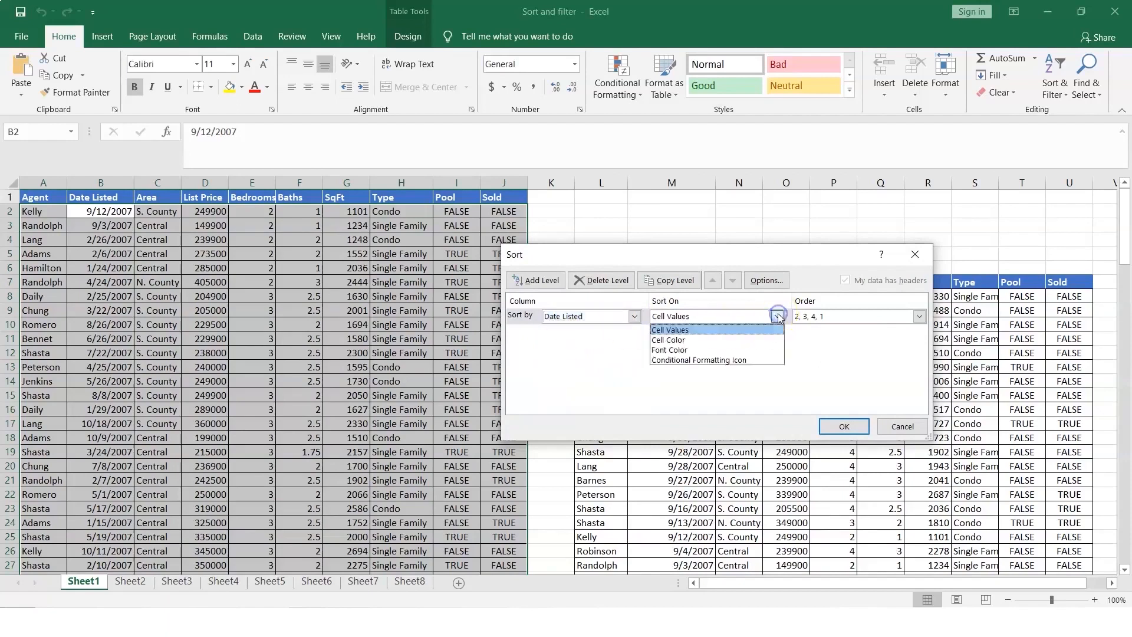
{"action": "left_click", "coordinate": [688, 331]}
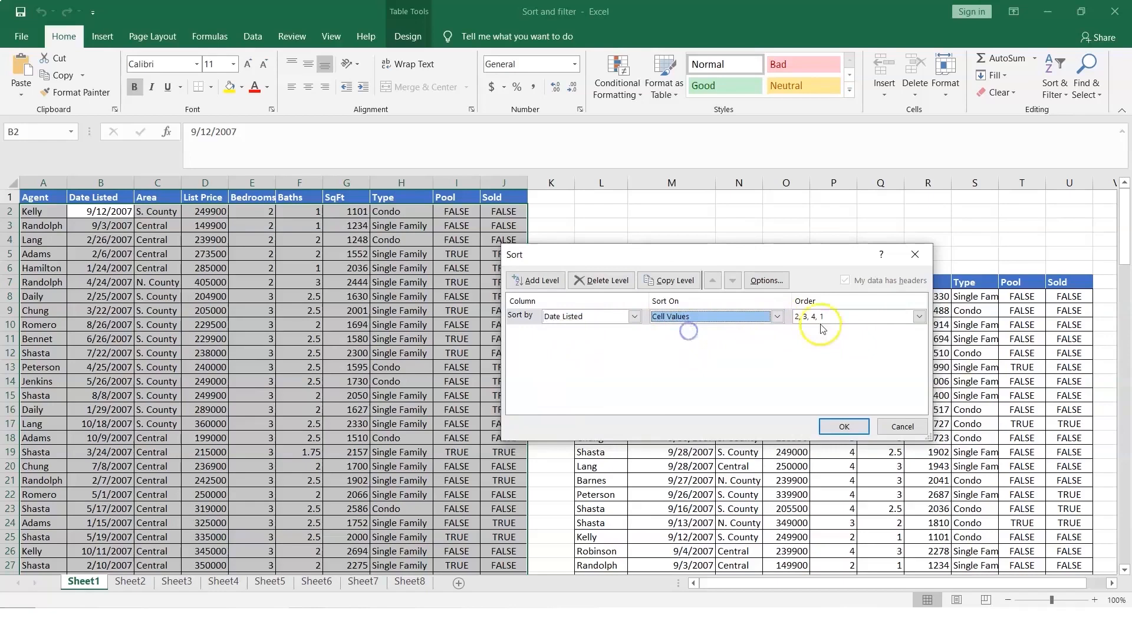
{"action": "left_click", "coordinate": [919, 316]}
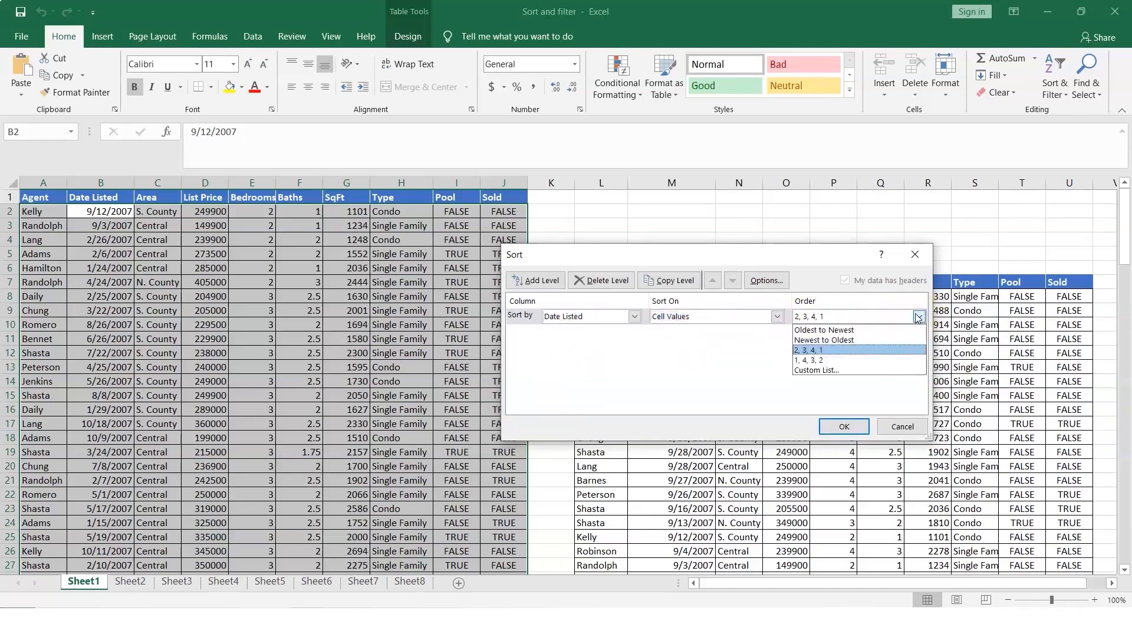
{"action": "left_click", "coordinate": [828, 339]}
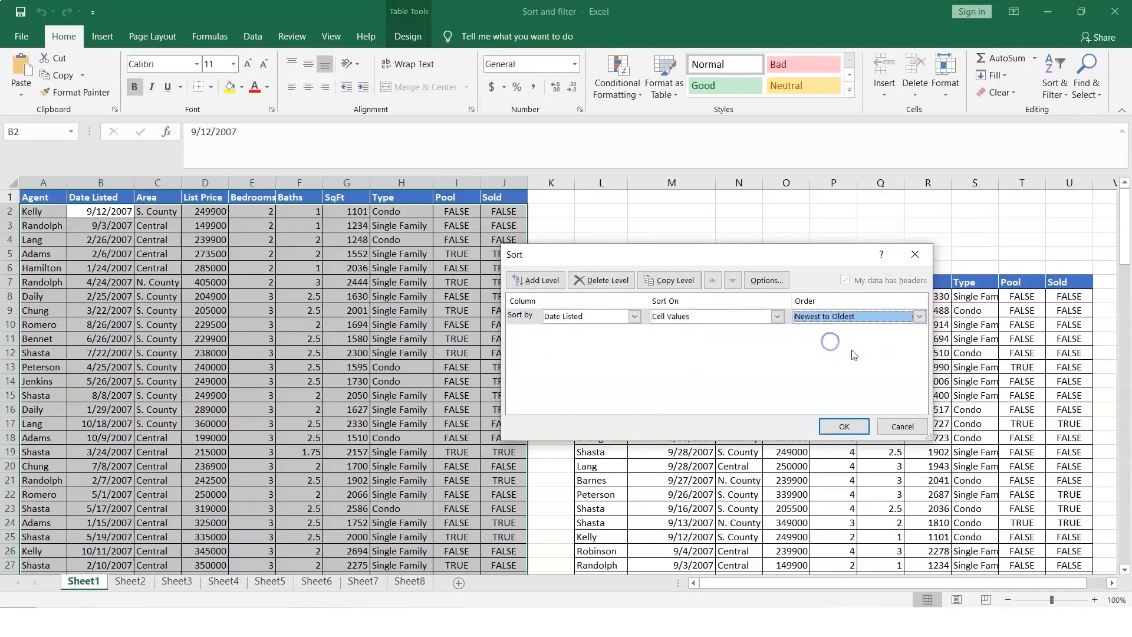
{"action": "left_click", "coordinate": [861, 429]}
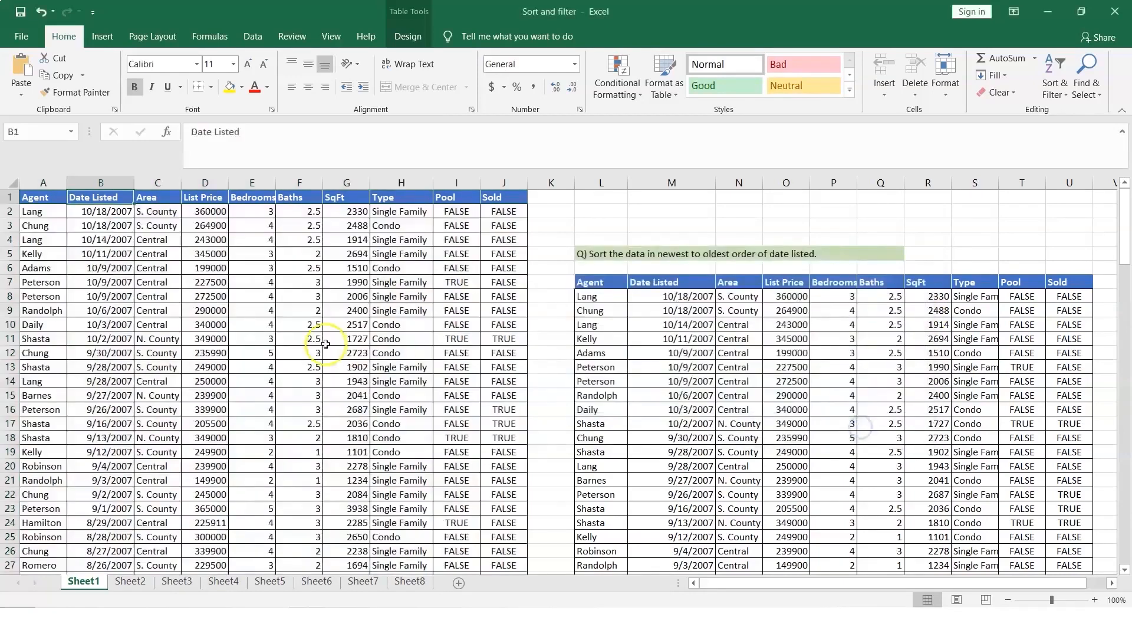
Select the whole listings table on Sheet1 to examine the sorted rows against the reference table beside it.
{"action": "left_click", "coordinate": [112, 202]}
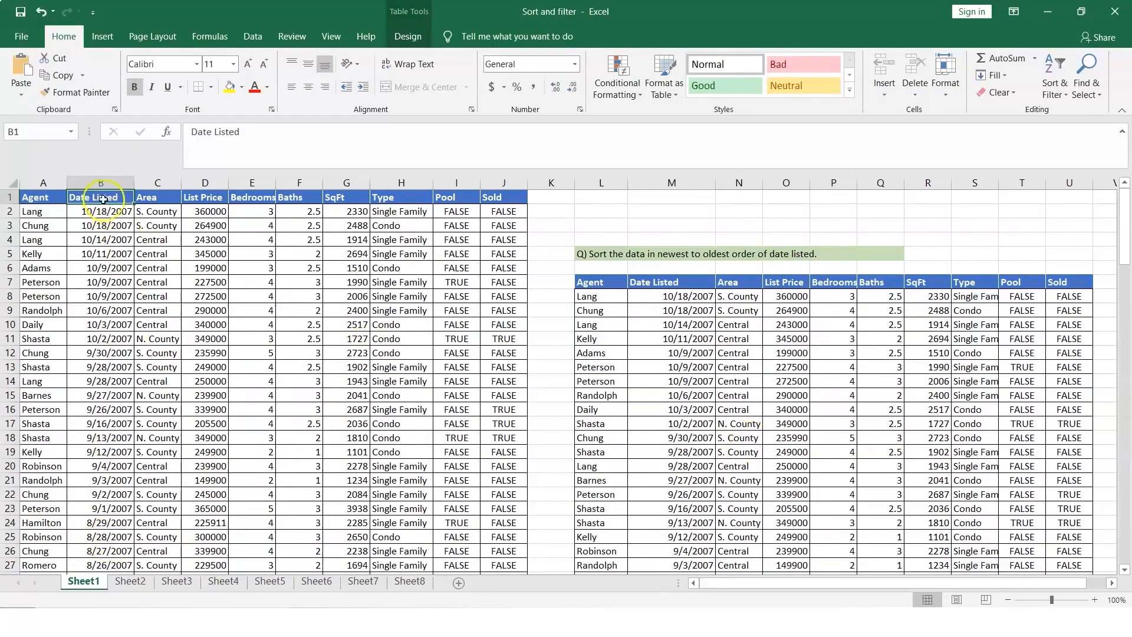
{"action": "key", "text": "ctrl+a"}
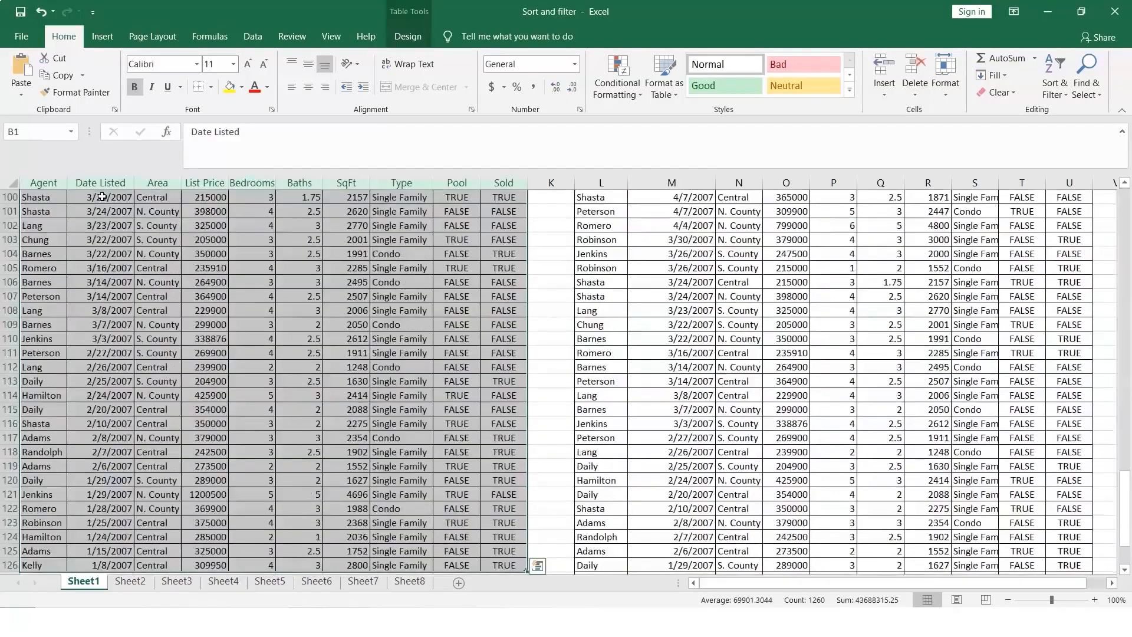
{"action": "scroll", "coordinate": [352, 347], "scroll_direction": "up", "scroll_amount": 20}
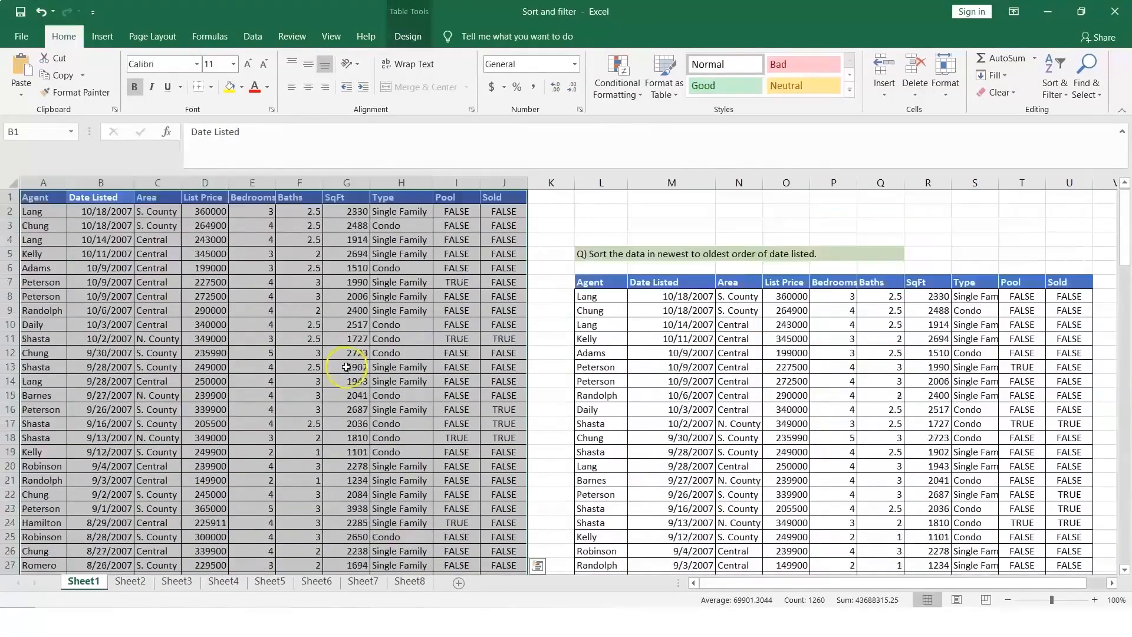
{"action": "left_click", "coordinate": [704, 353]}
Switch to the Notepad task list, highlight the sheet2 sorting instruction to read it, and return to the Excel workbook.
{"action": "key", "text": "alt+Tab"}
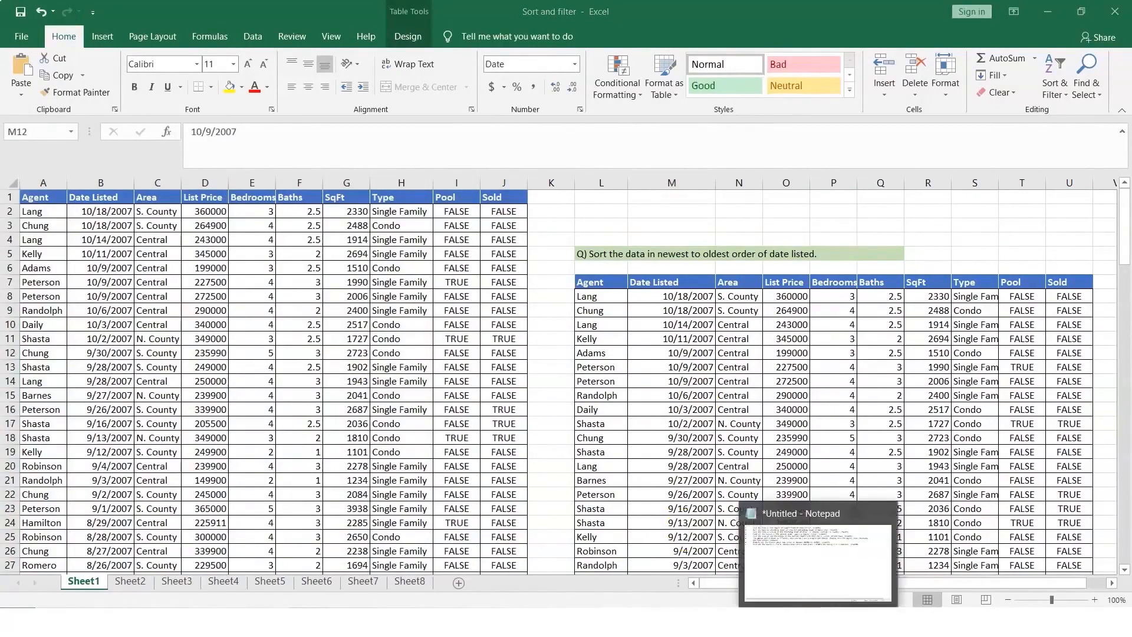
{"action": "left_click", "coordinate": [818, 605]}
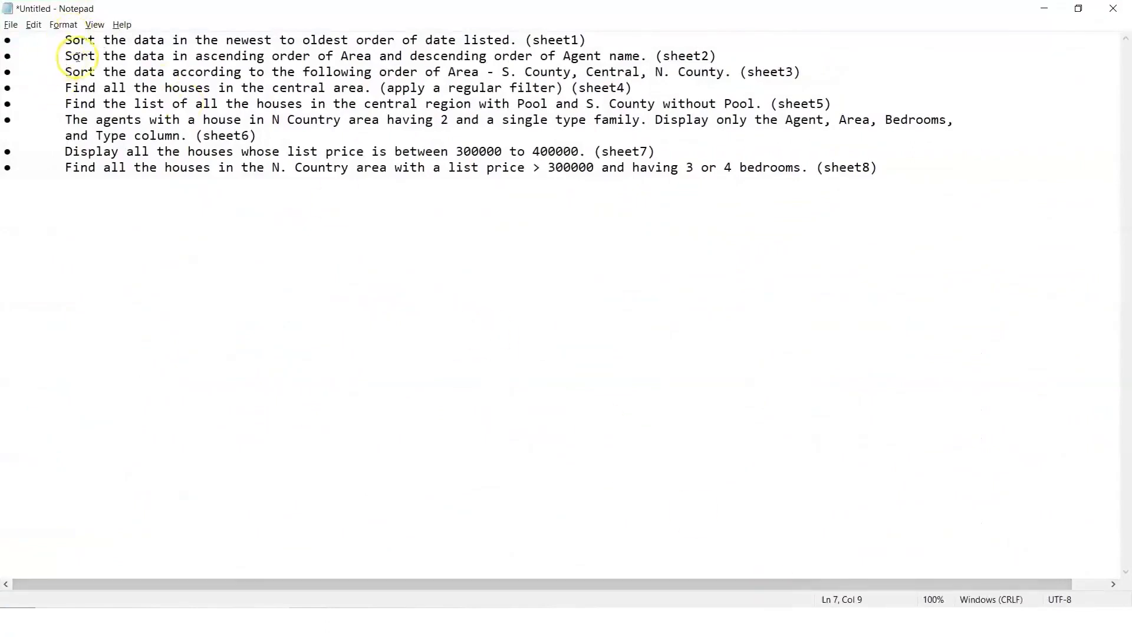
{"action": "left_click", "coordinate": [198, 56]}
{"action": "left_click_drag", "start_coordinate": [209, 56], "coordinate": [655, 56]}
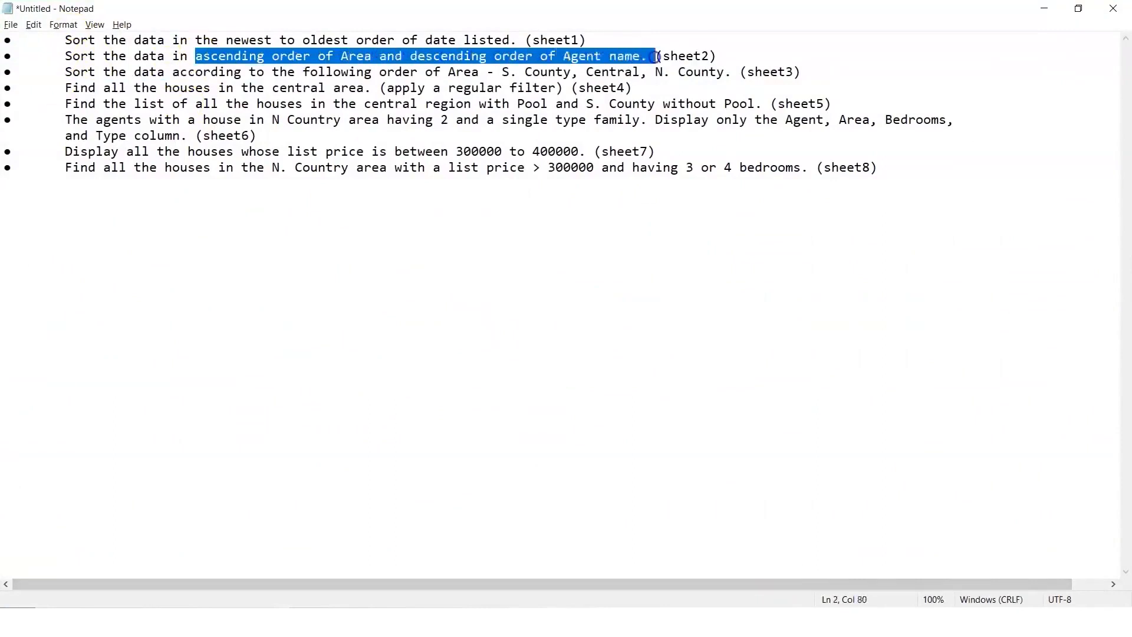
{"action": "left_click", "coordinate": [1045, 8]}
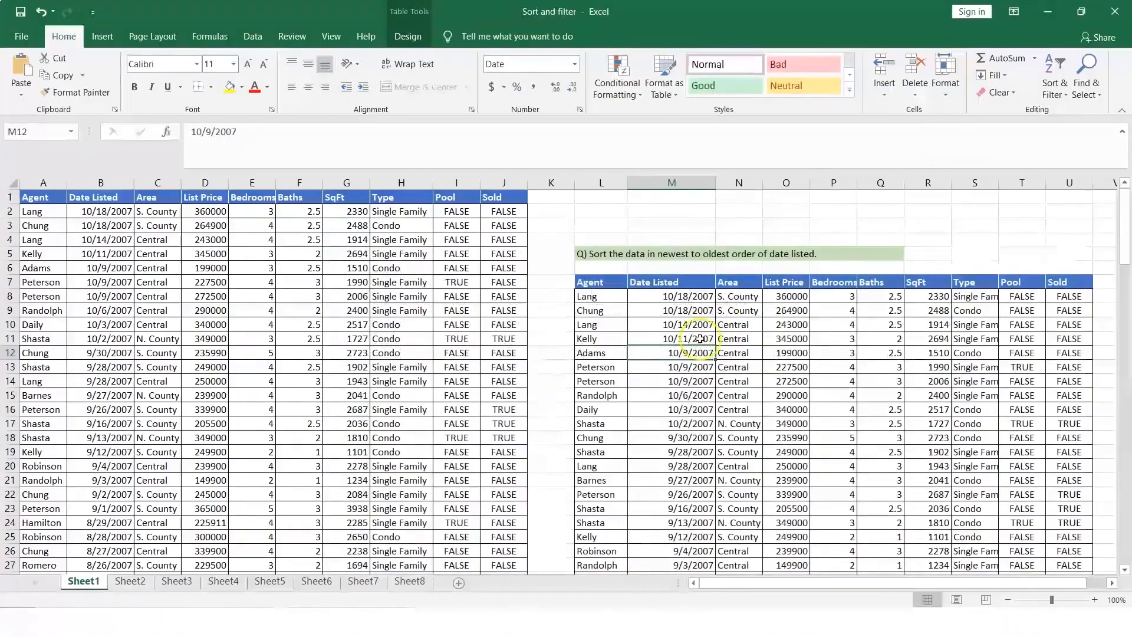
Sort the listings table on Sheet2 by Agent in descending order, Z to A.
{"action": "left_click", "coordinate": [130, 581]}
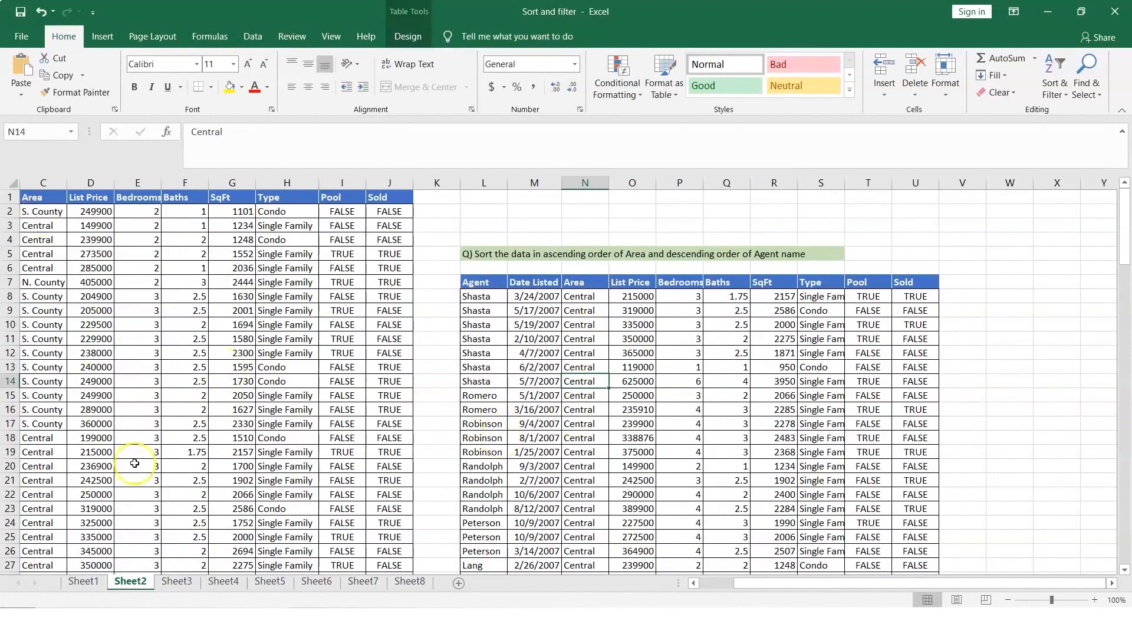
{"action": "left_click", "coordinate": [711, 583]}
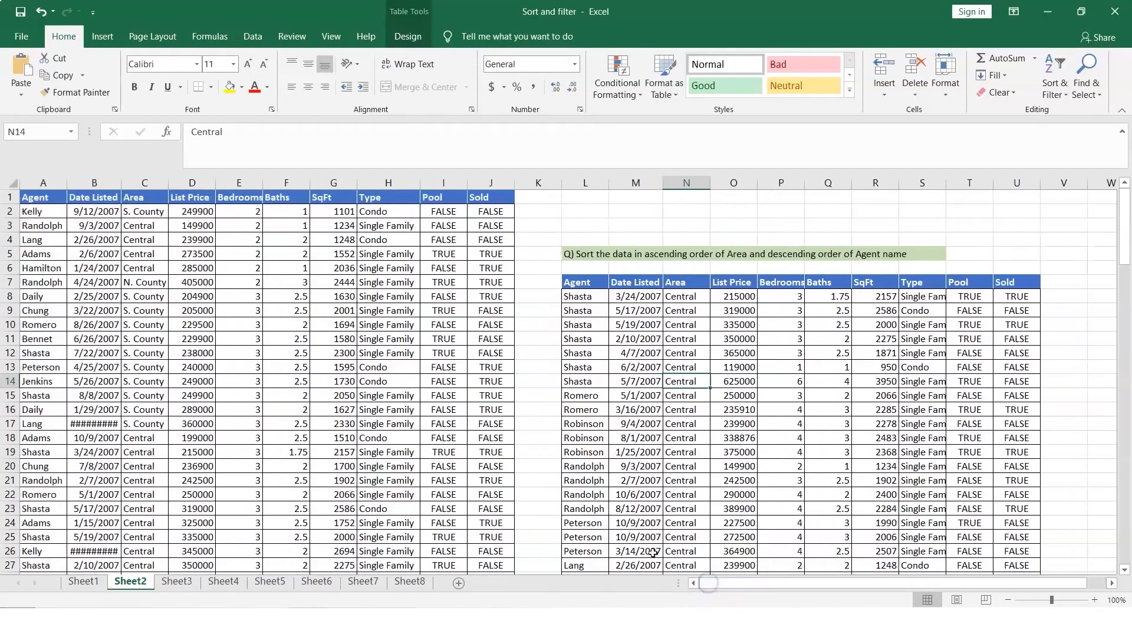
{"action": "left_click", "coordinate": [38, 199]}
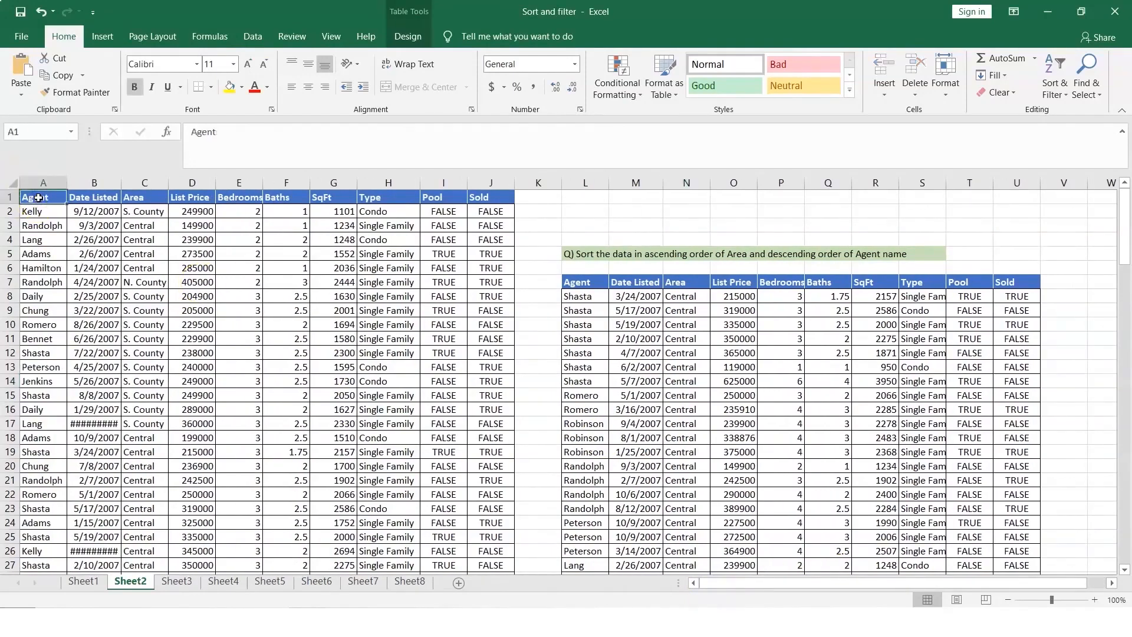
{"action": "right_click", "coordinate": [39, 198]}
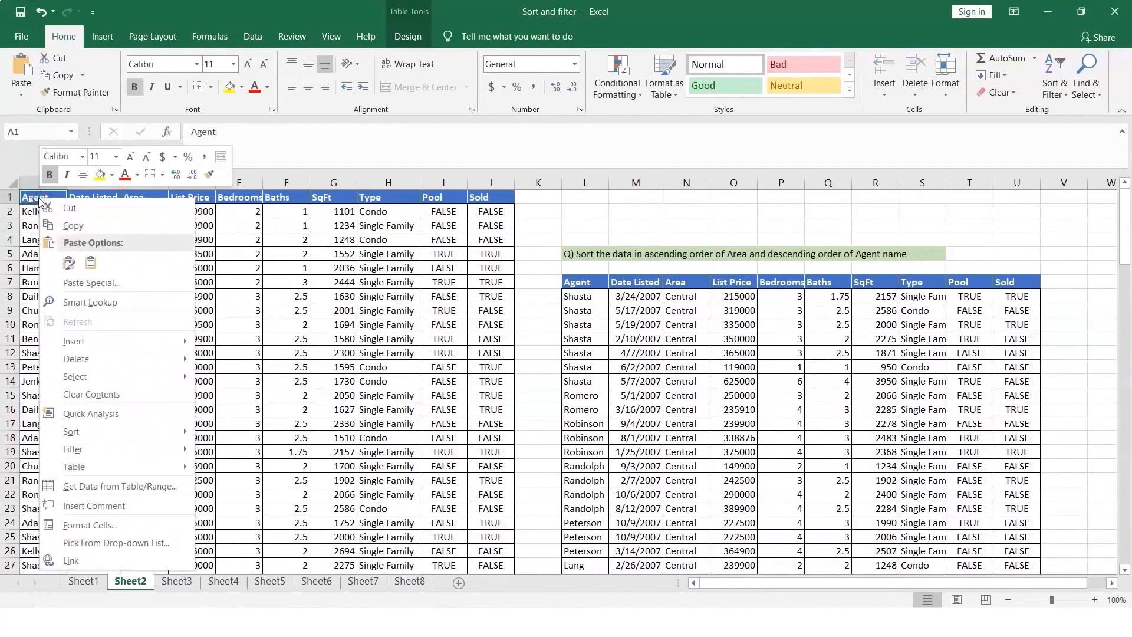
{"action": "mouse_move", "coordinate": [167, 433]}
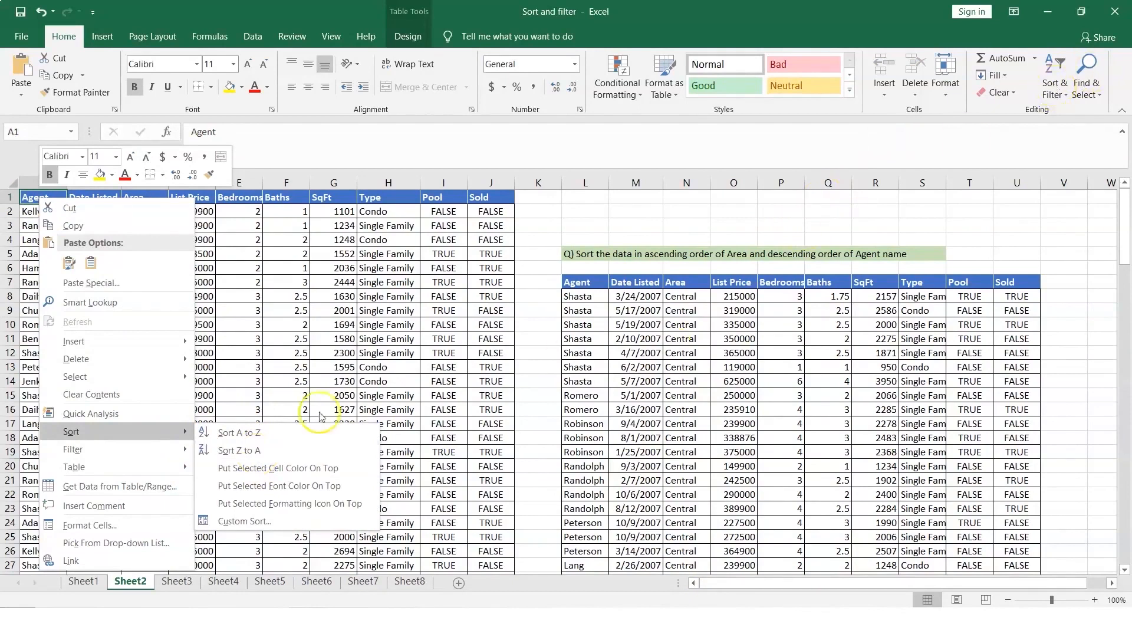
{"action": "left_click", "coordinate": [265, 453]}
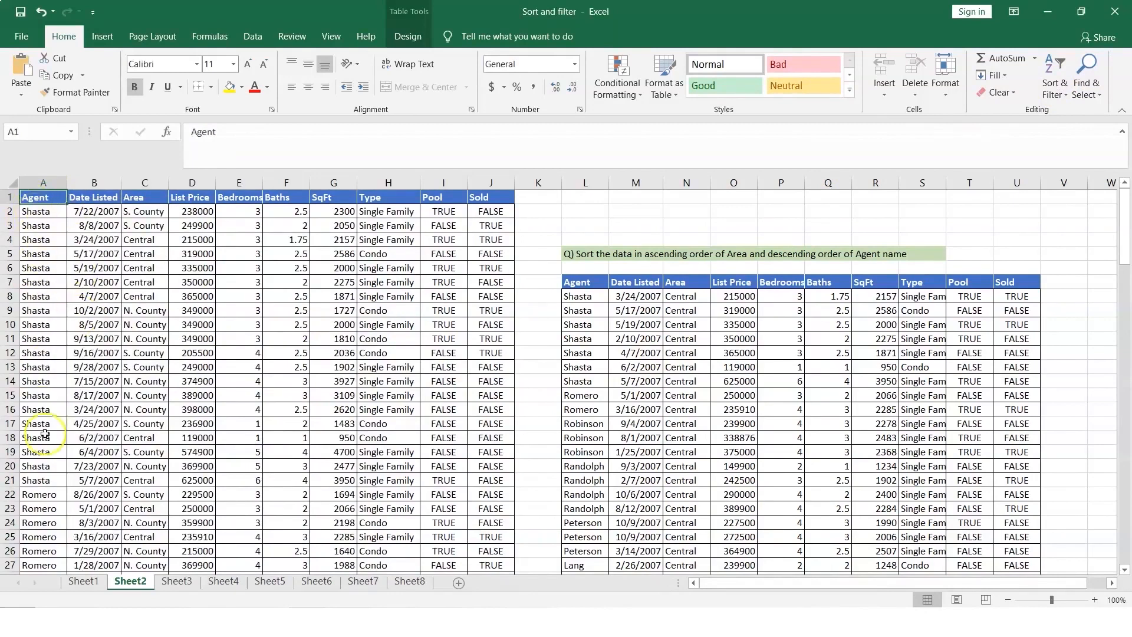
Sort the Sheet2 listings table by Area in ascending order, A to Z.
{"action": "left_click", "coordinate": [146, 201]}
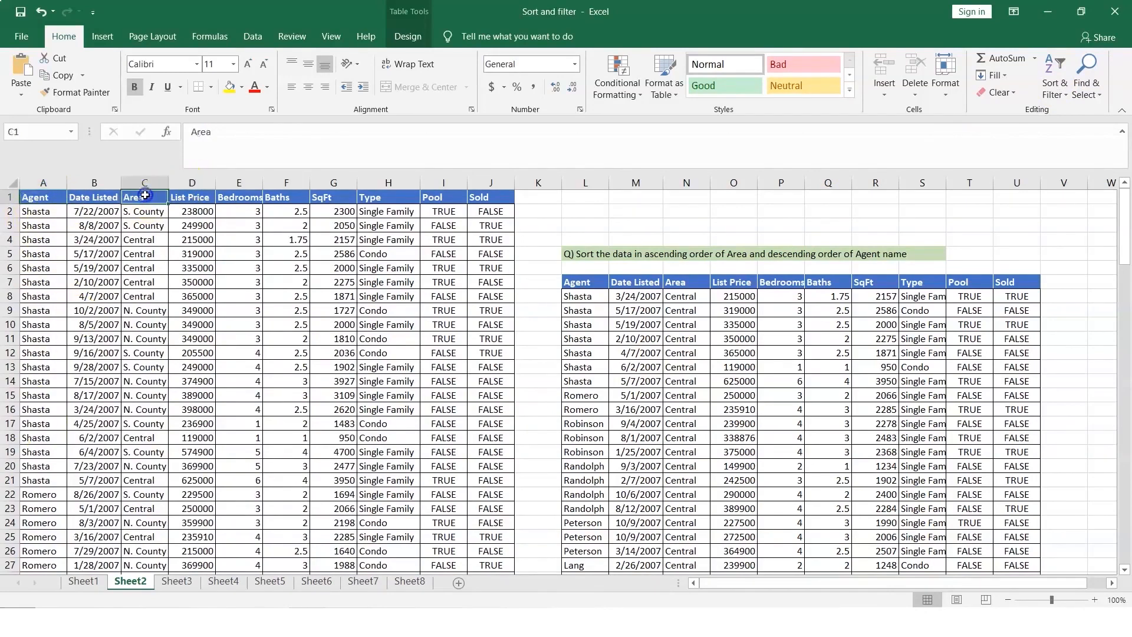
{"action": "right_click", "coordinate": [146, 200]}
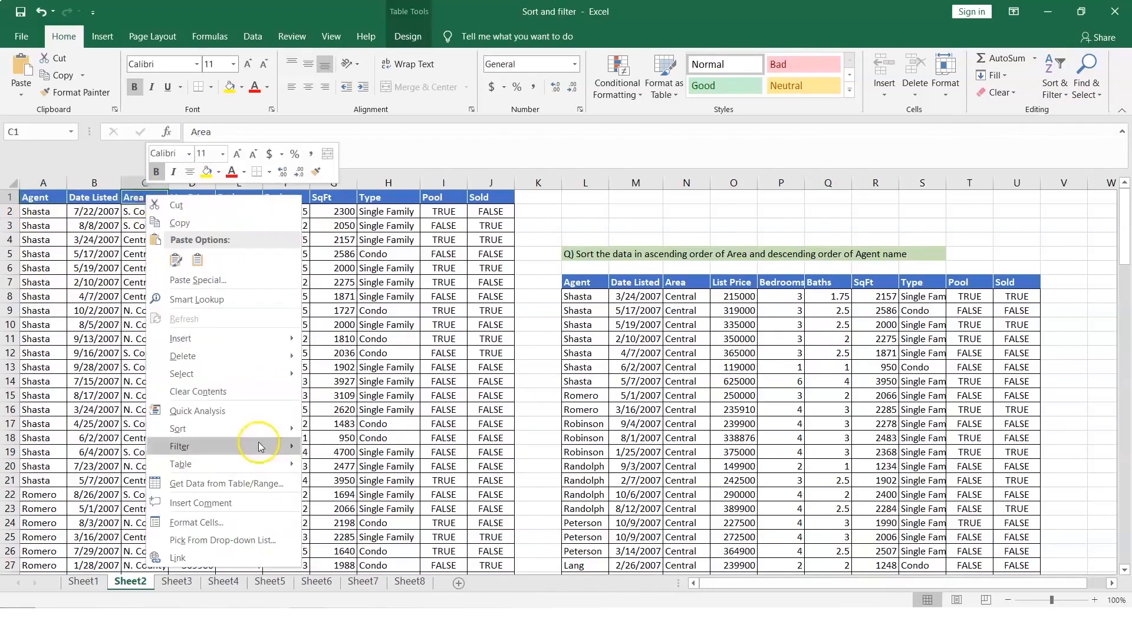
{"action": "mouse_move", "coordinate": [271, 431]}
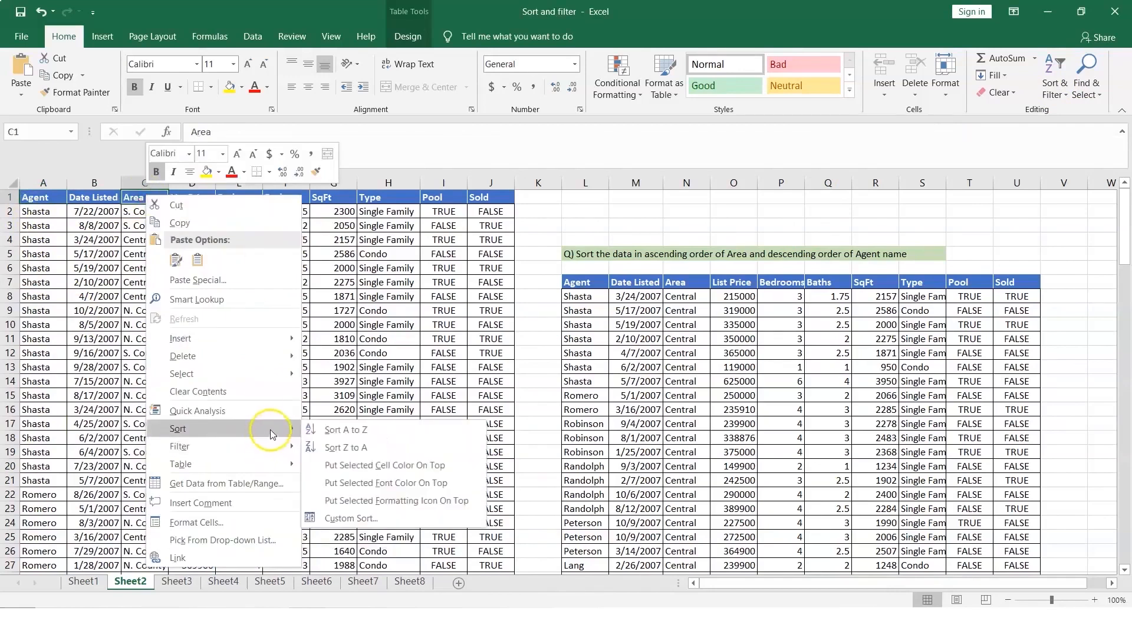
{"action": "left_click", "coordinate": [338, 429]}
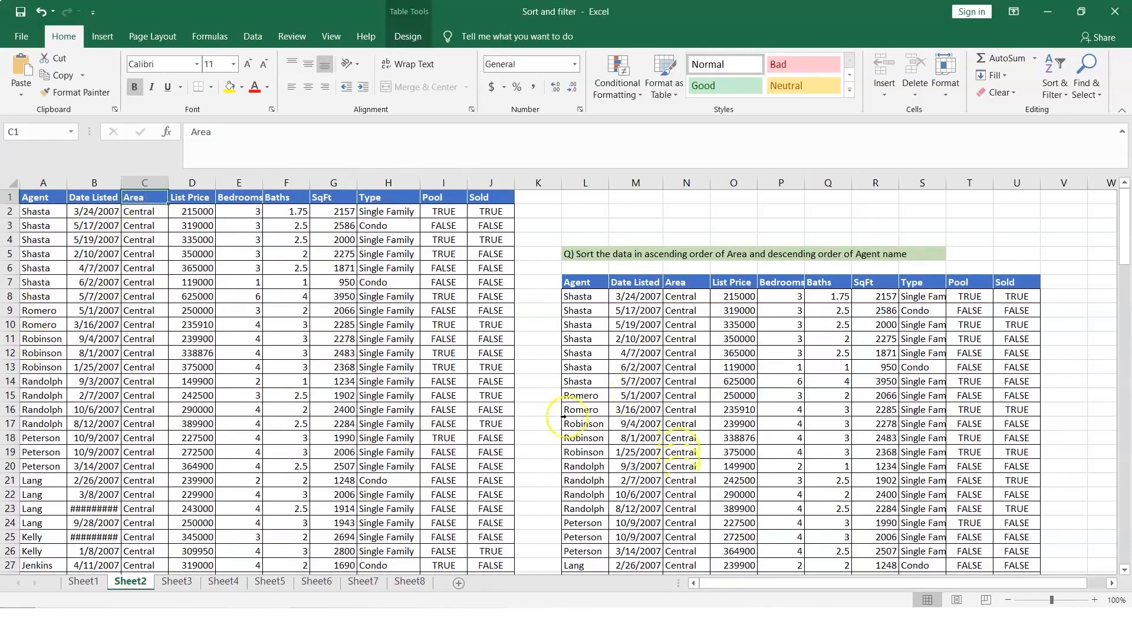
Undo both the Area and Agent sorts on the Sheet2 listings table.
{"action": "left_click", "coordinate": [37, 197]}
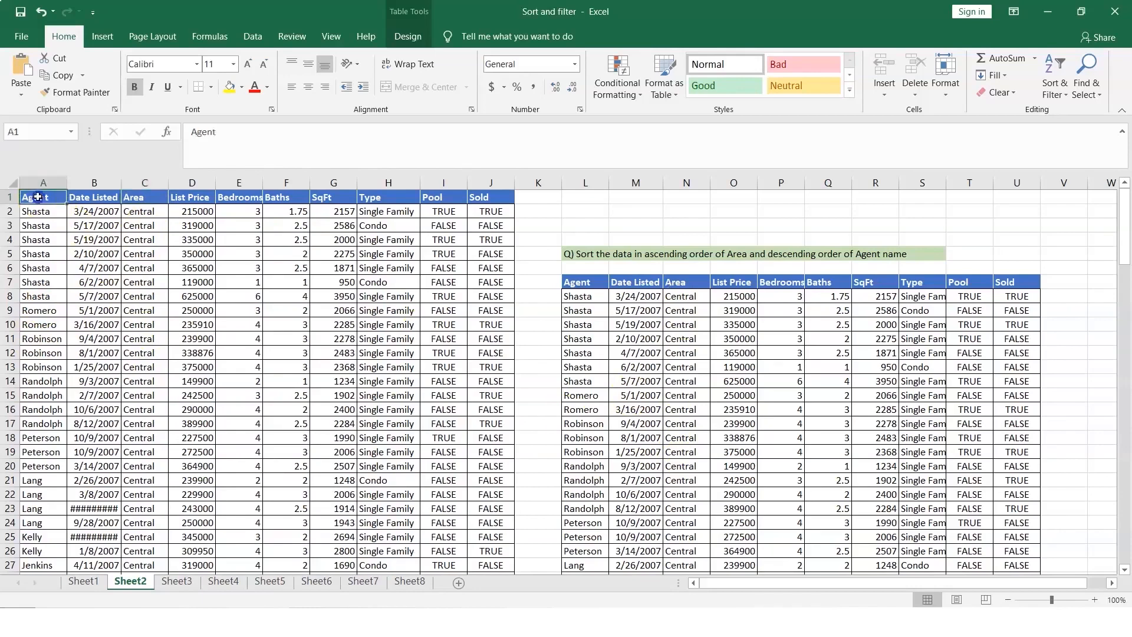
{"action": "key", "text": "ctrl+z"}
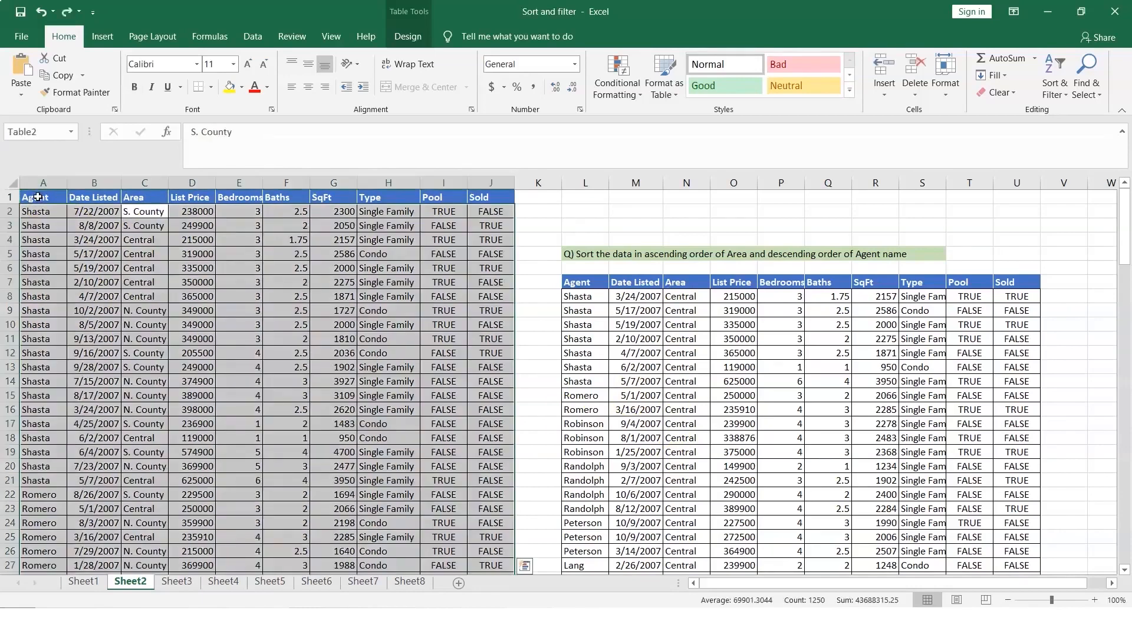
{"action": "key", "text": "ctrl+y"}
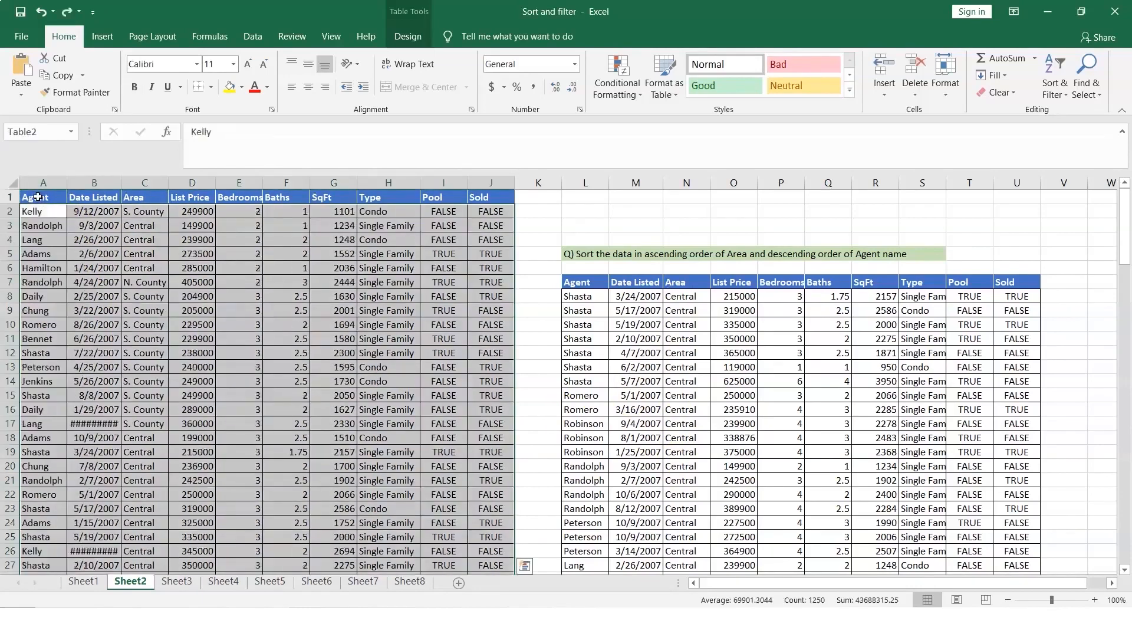
{"action": "left_click", "coordinate": [38, 197]}
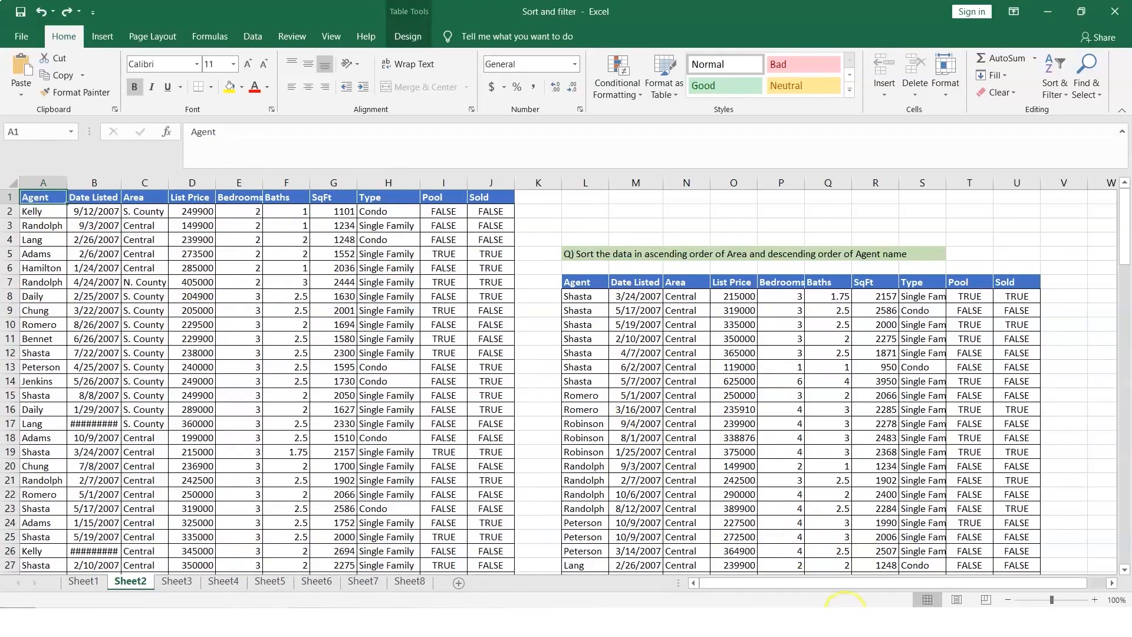
Switch to the Notepad task list, highlight the sheet3 instruction on the Area order to read it, and return to Excel.
{"action": "key", "text": "alt+Tab"}
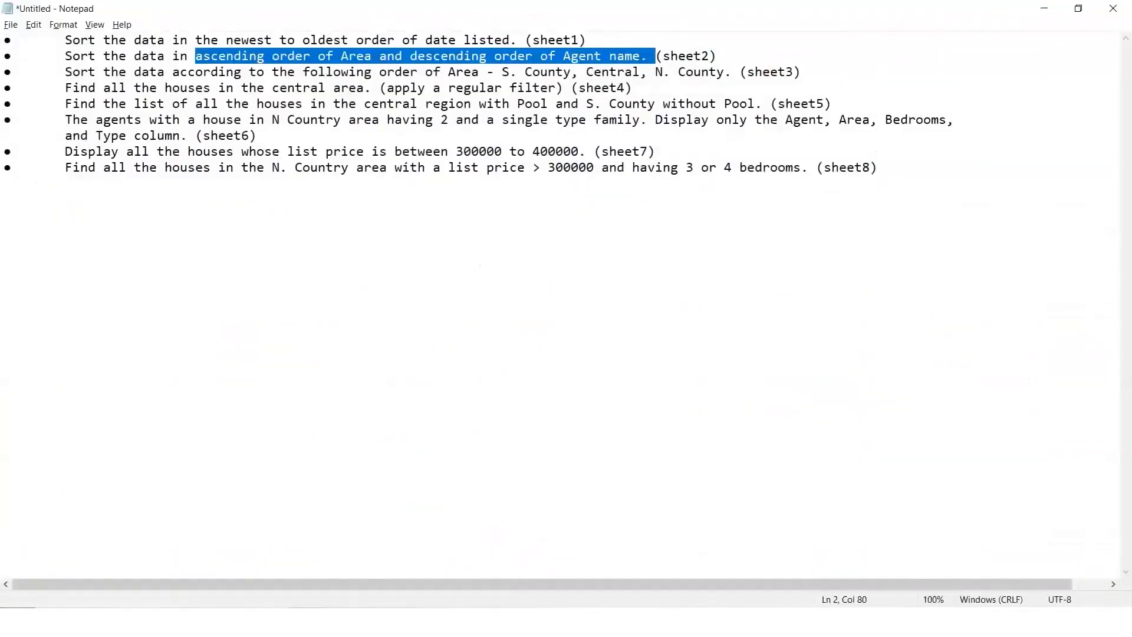
{"action": "left_click_drag", "start_coordinate": [135, 72], "coordinate": [736, 73]}
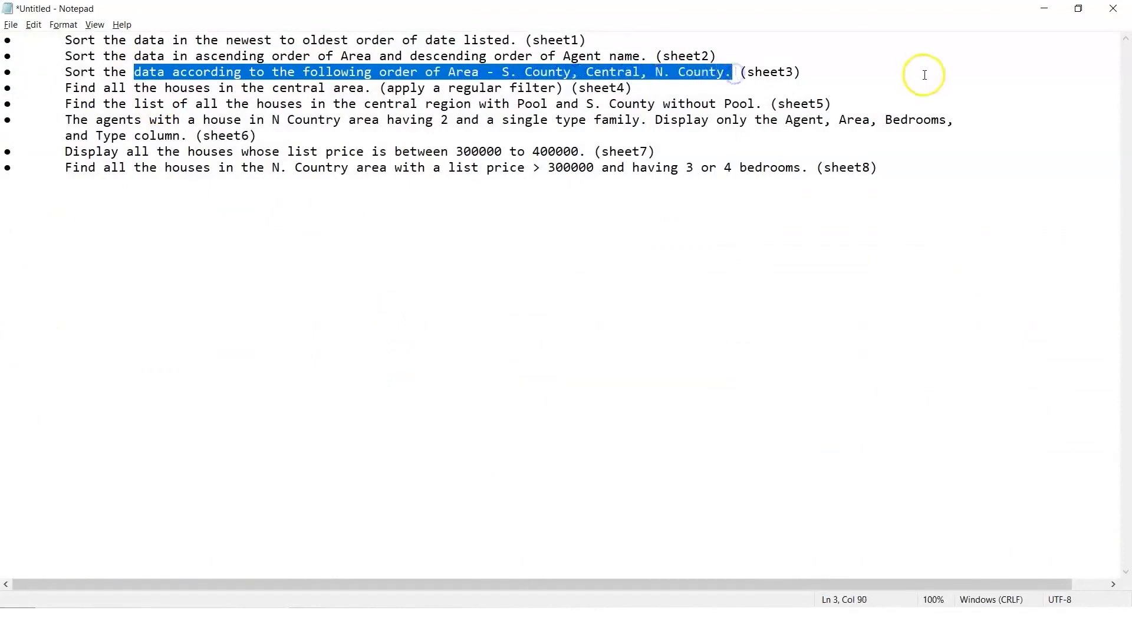
{"action": "left_click", "coordinate": [1046, 10]}
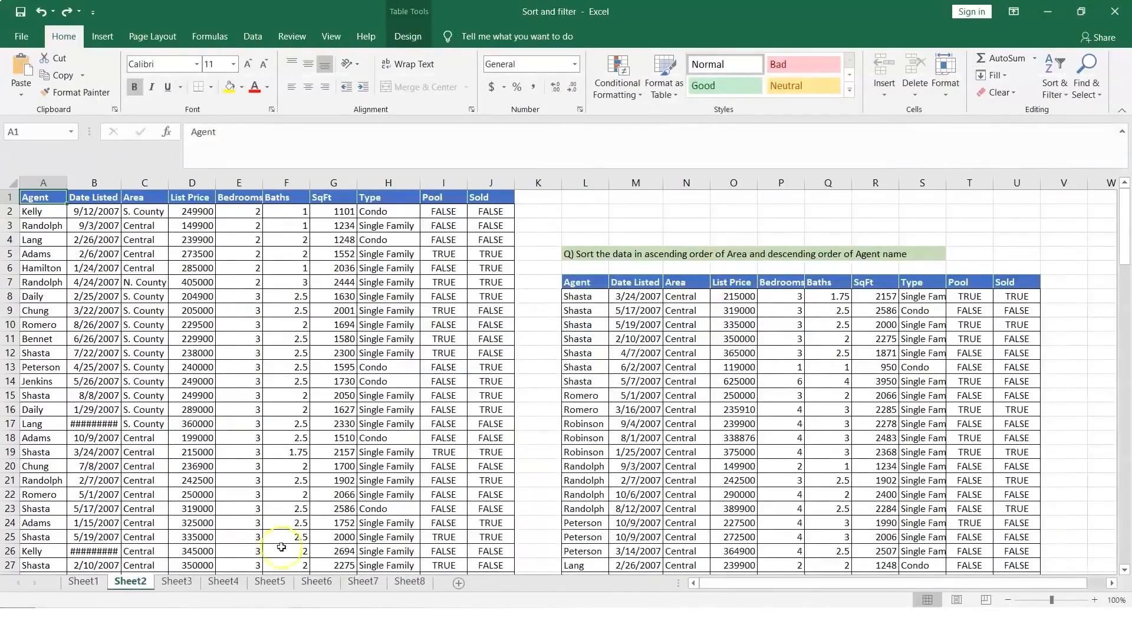
Open Sheet3 and start a custom sort on the listings table with Area as the sort column.
{"action": "left_click", "coordinate": [188, 581]}
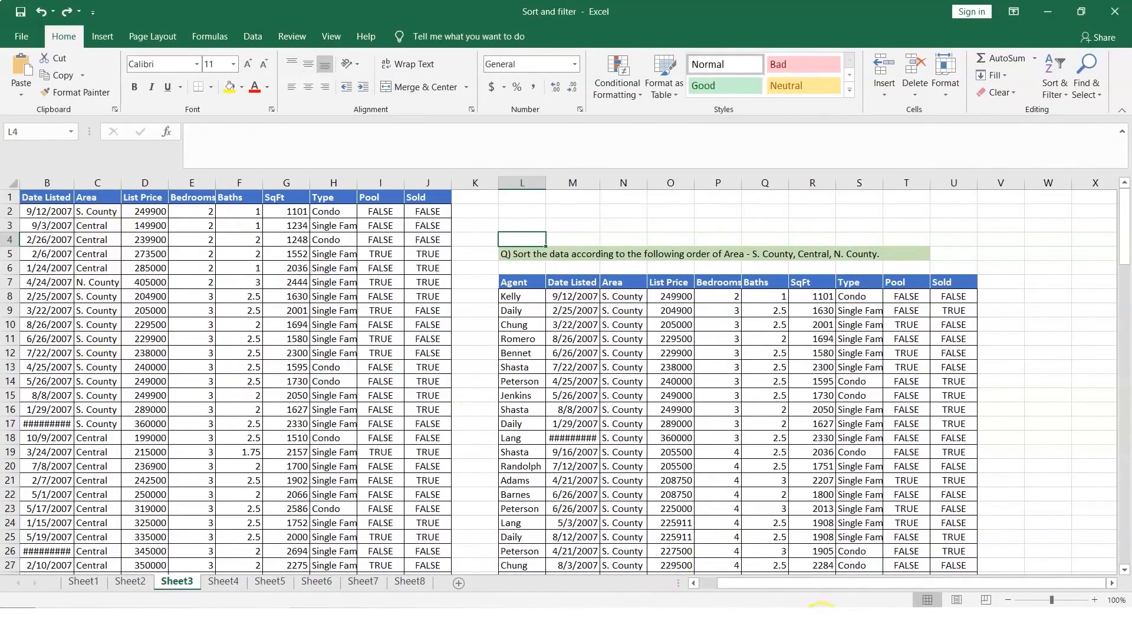
{"action": "left_click", "coordinate": [821, 621]}
{"action": "left_click", "coordinate": [100, 197]}
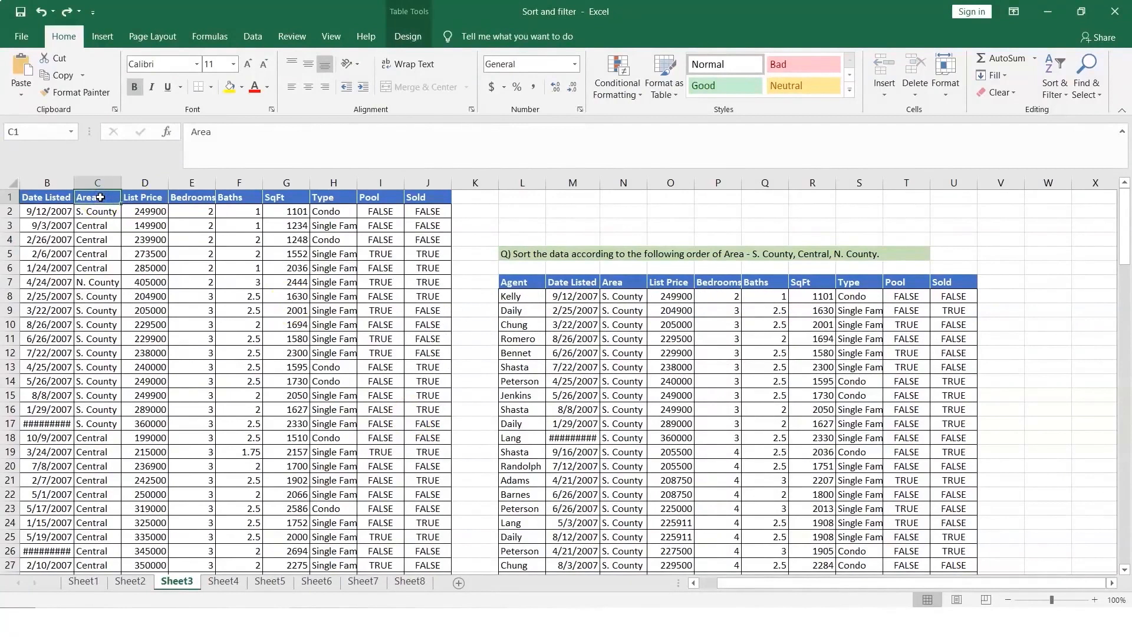
{"action": "right_click", "coordinate": [100, 197]}
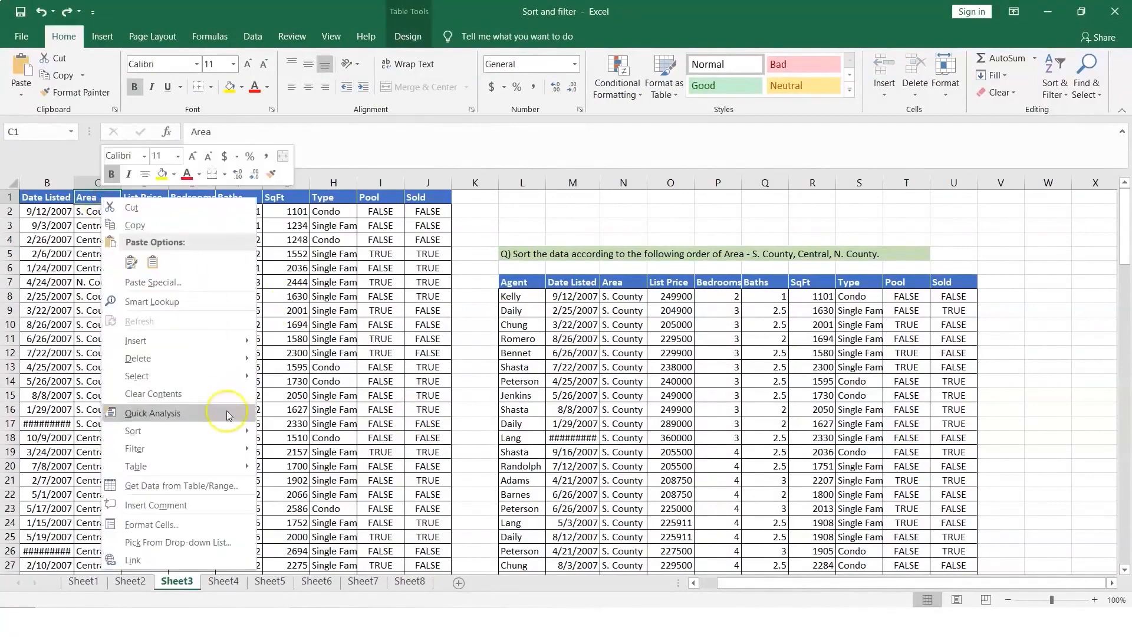
{"action": "left_click", "coordinate": [227, 431]}
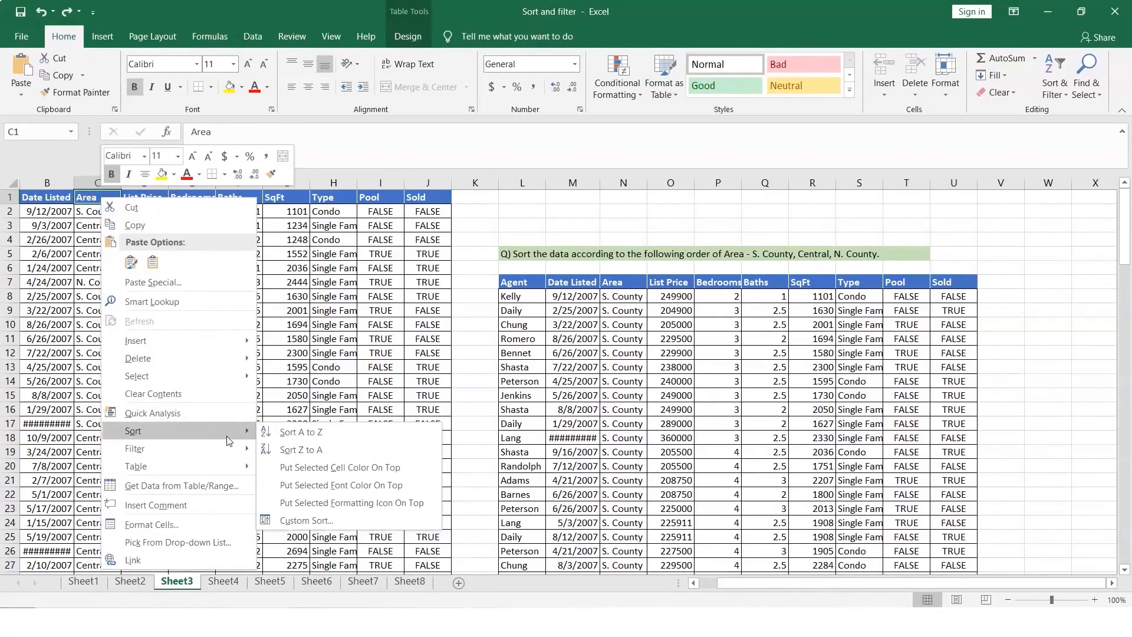
{"action": "left_click", "coordinate": [307, 521]}
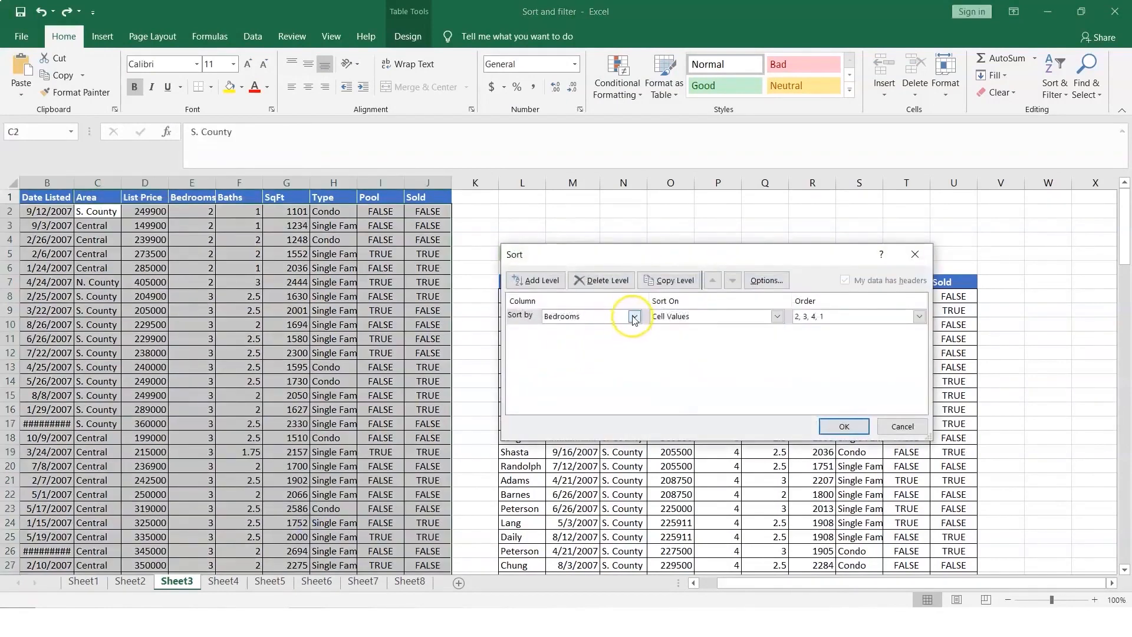
{"action": "left_click", "coordinate": [634, 317]}
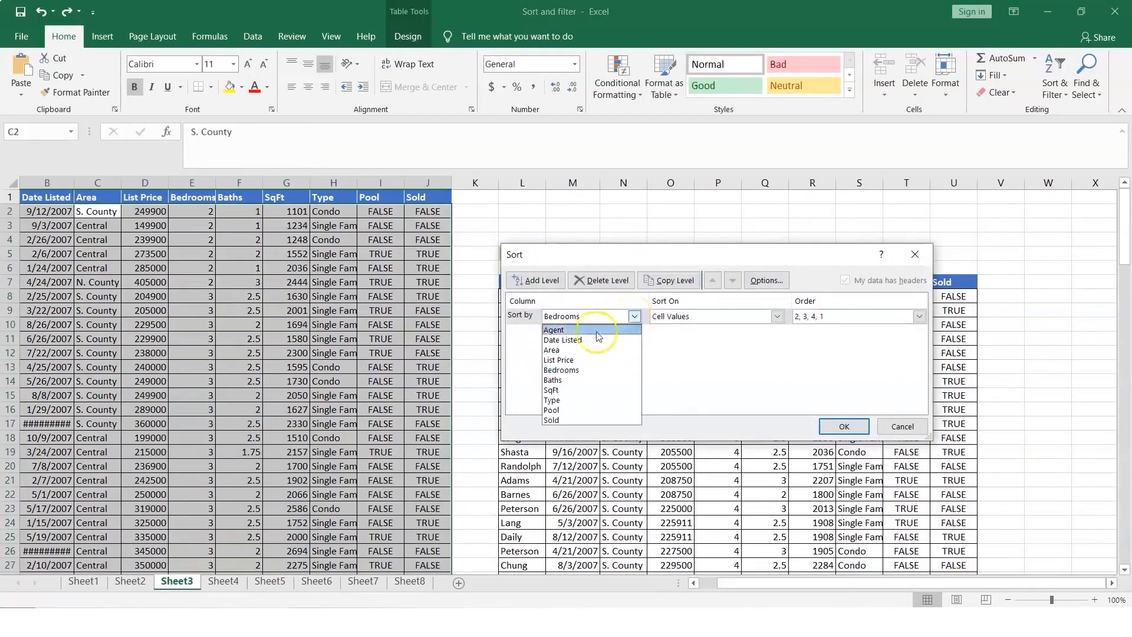
{"action": "left_click", "coordinate": [569, 354]}
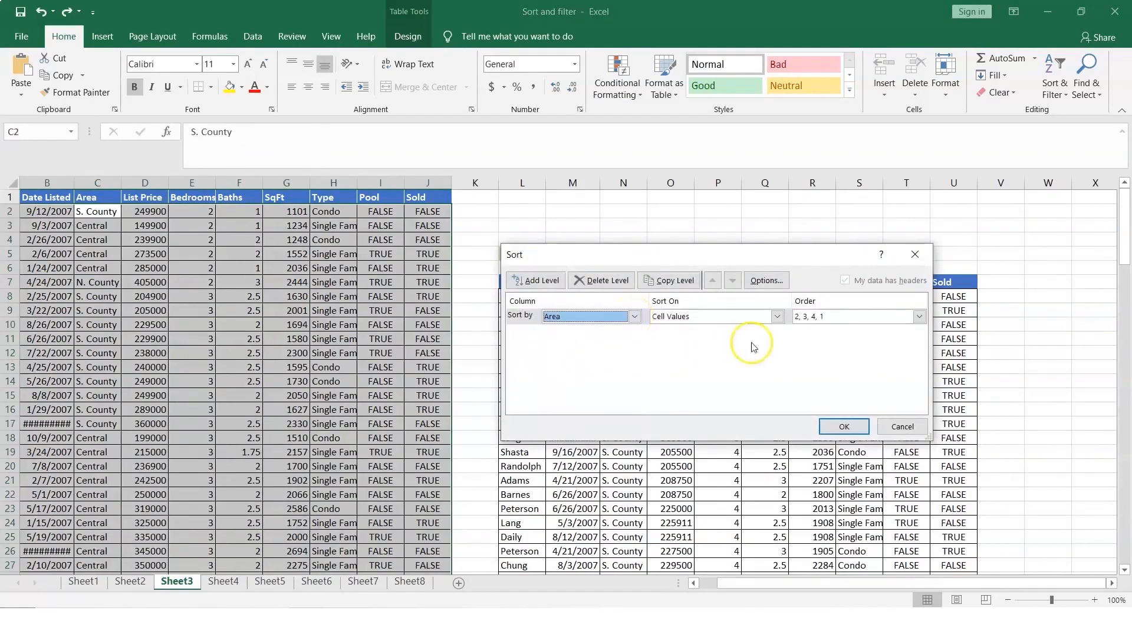
{"action": "left_click", "coordinate": [776, 316]}
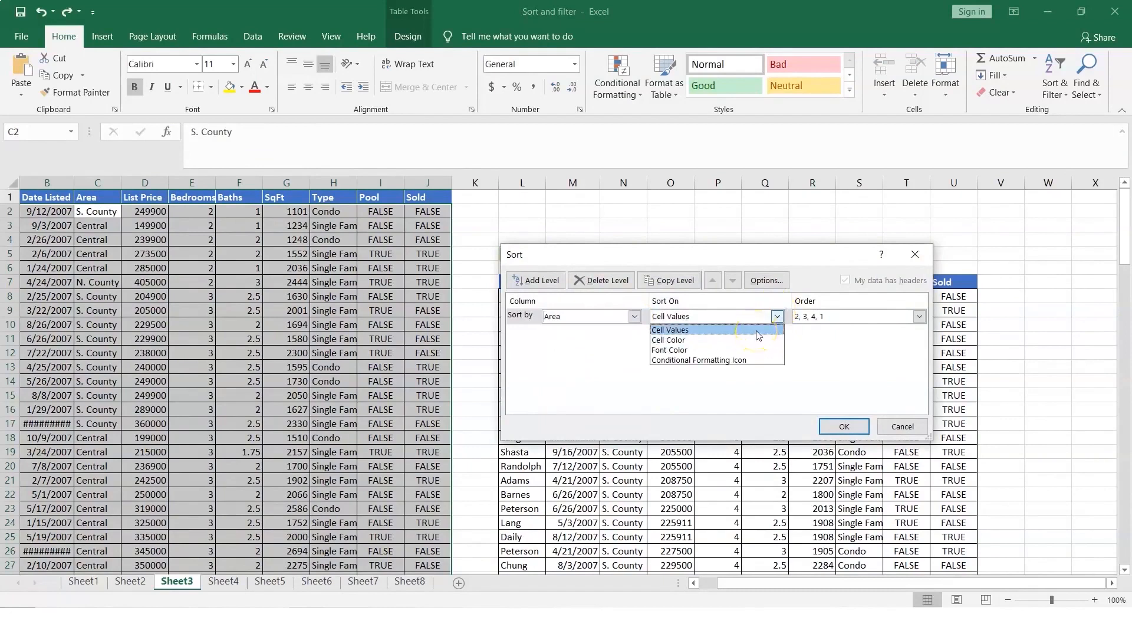
{"action": "left_click", "coordinate": [729, 360]}
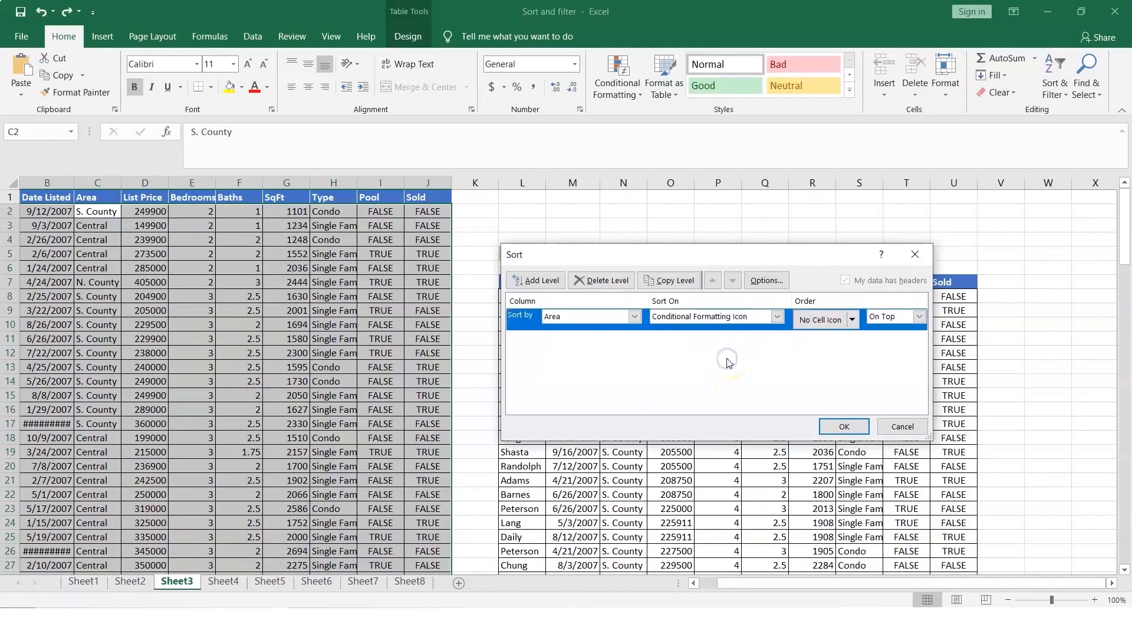
{"action": "left_click", "coordinate": [852, 320]}
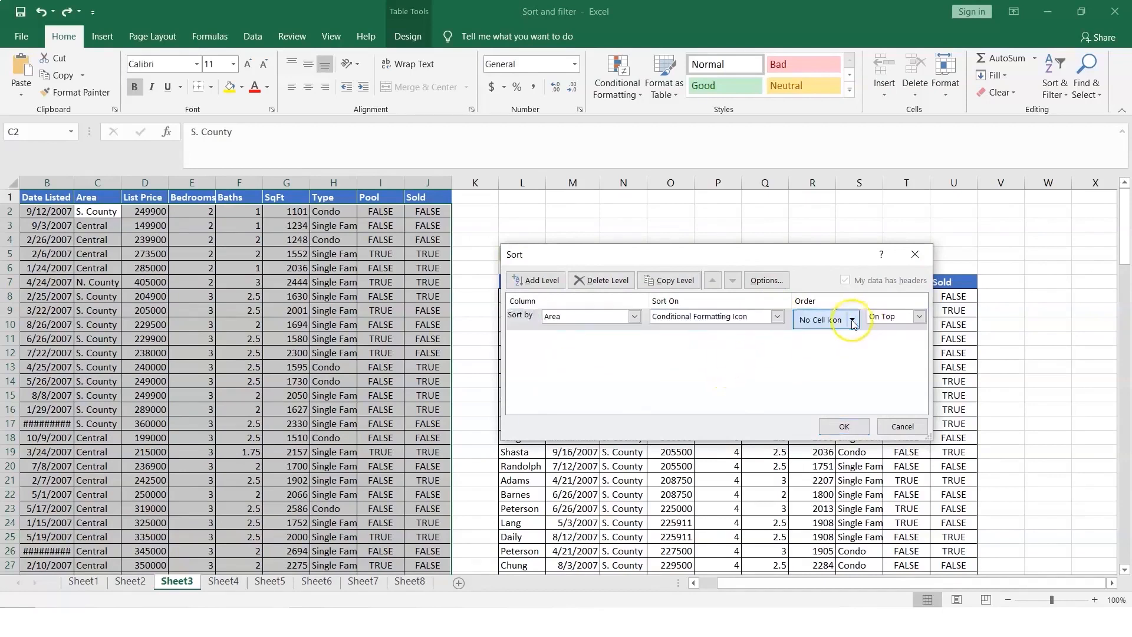
{"action": "left_click", "coordinate": [852, 320]}
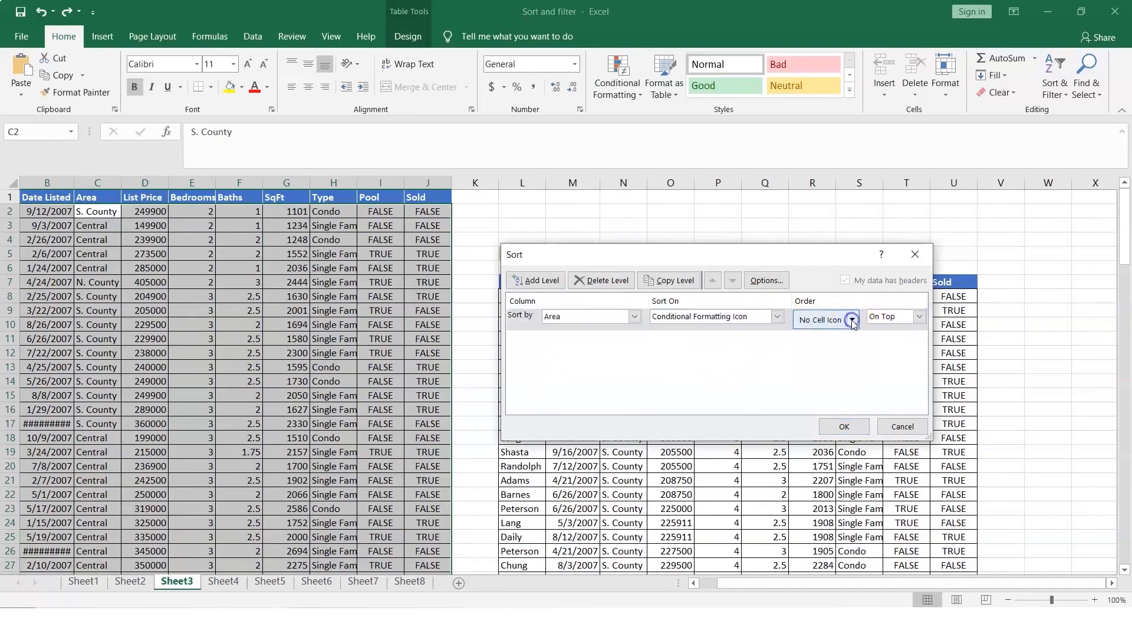
{"action": "left_click", "coordinate": [777, 319]}
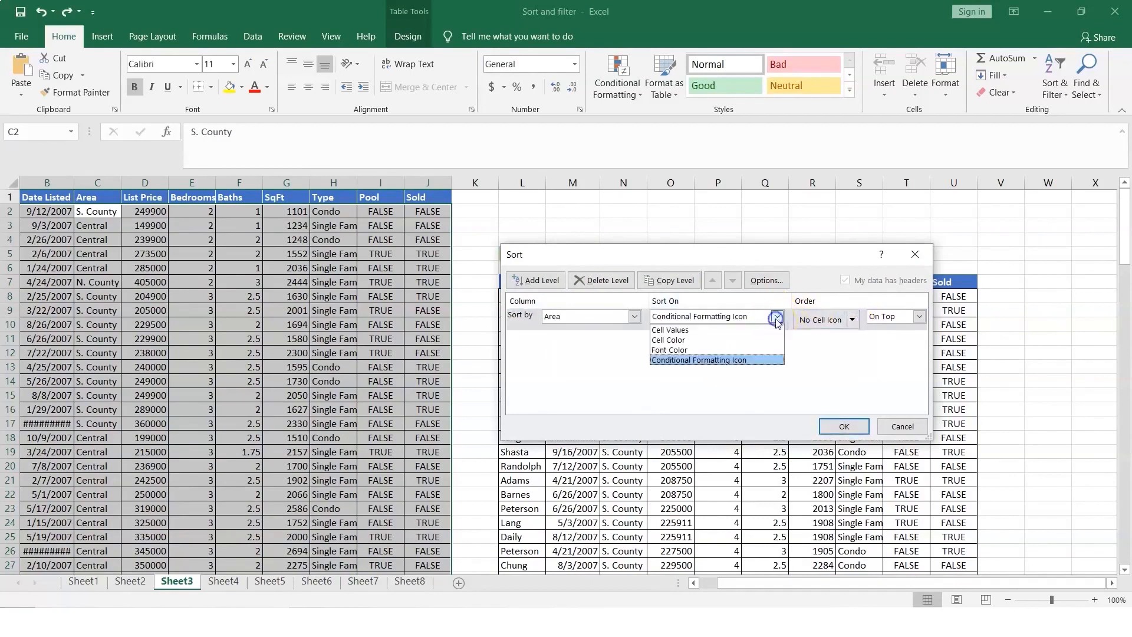
{"action": "left_click", "coordinate": [704, 332]}
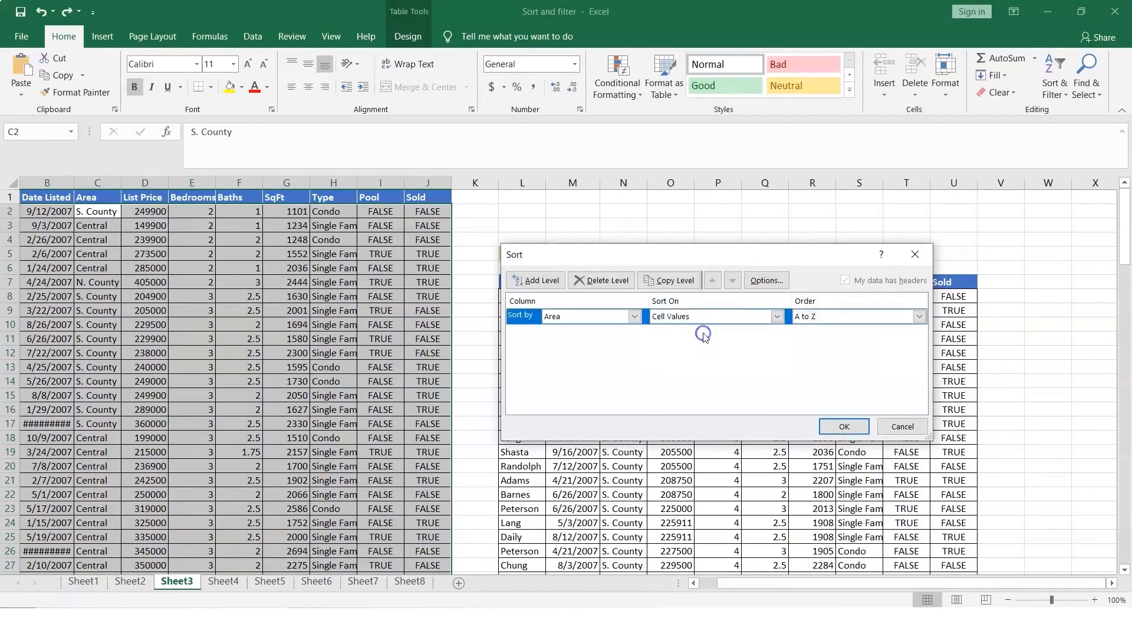
Add a custom list with S. County, Central, N. County and sort the Sheet3 listings by Area in that order.
{"action": "left_click", "coordinate": [920, 316]}
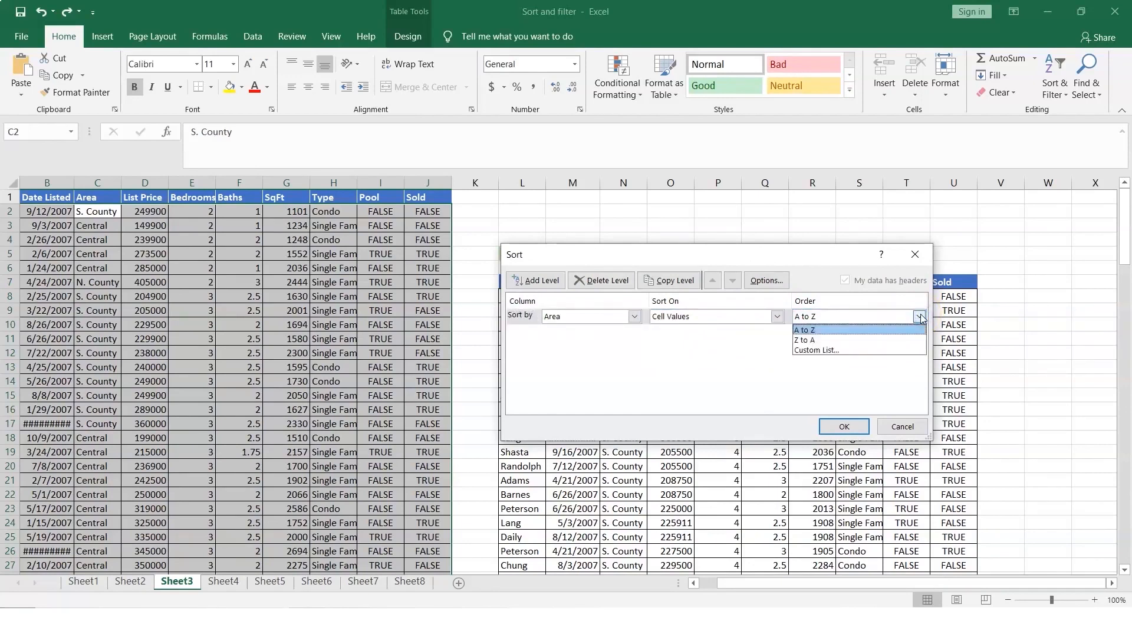
{"action": "left_click", "coordinate": [842, 353]}
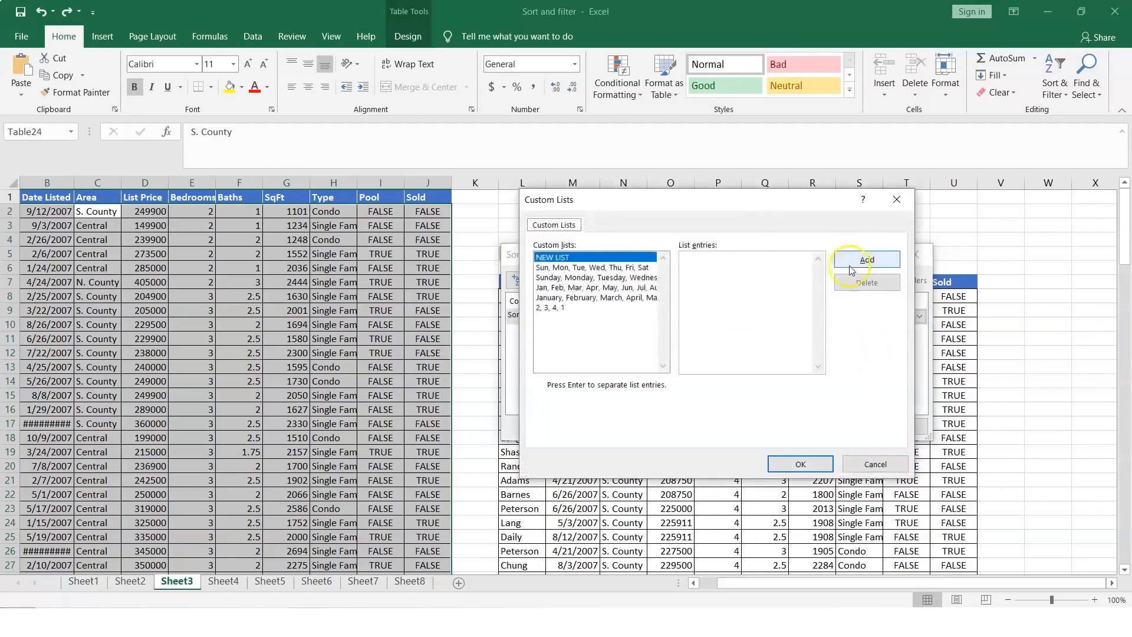
{"action": "left_click", "coordinate": [712, 267]}
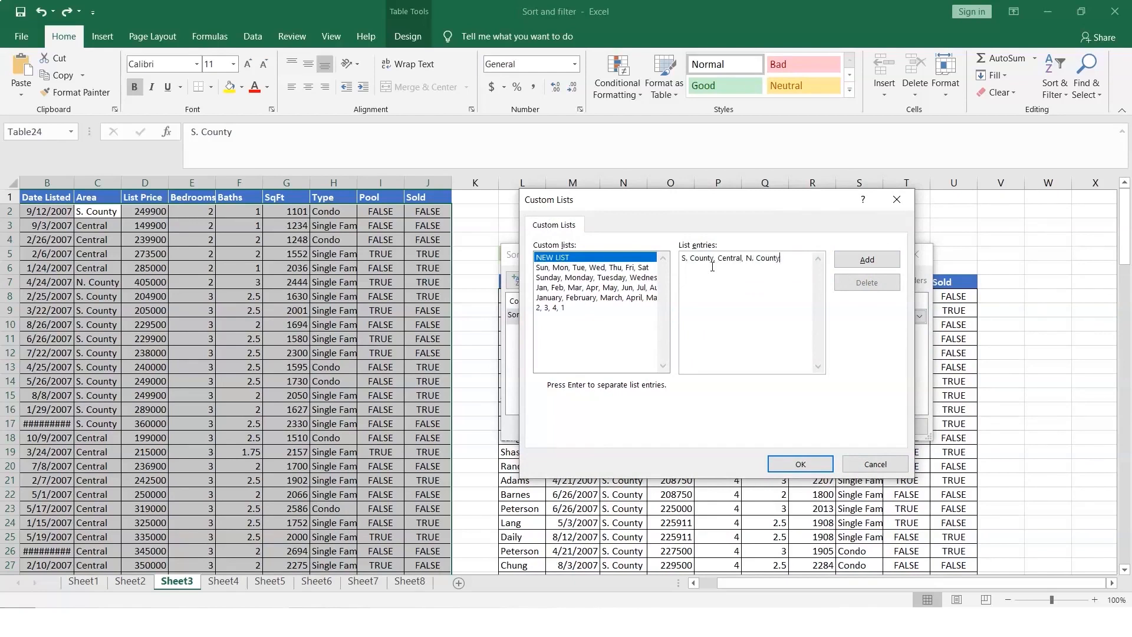
{"action": "left_click", "coordinate": [861, 265]}
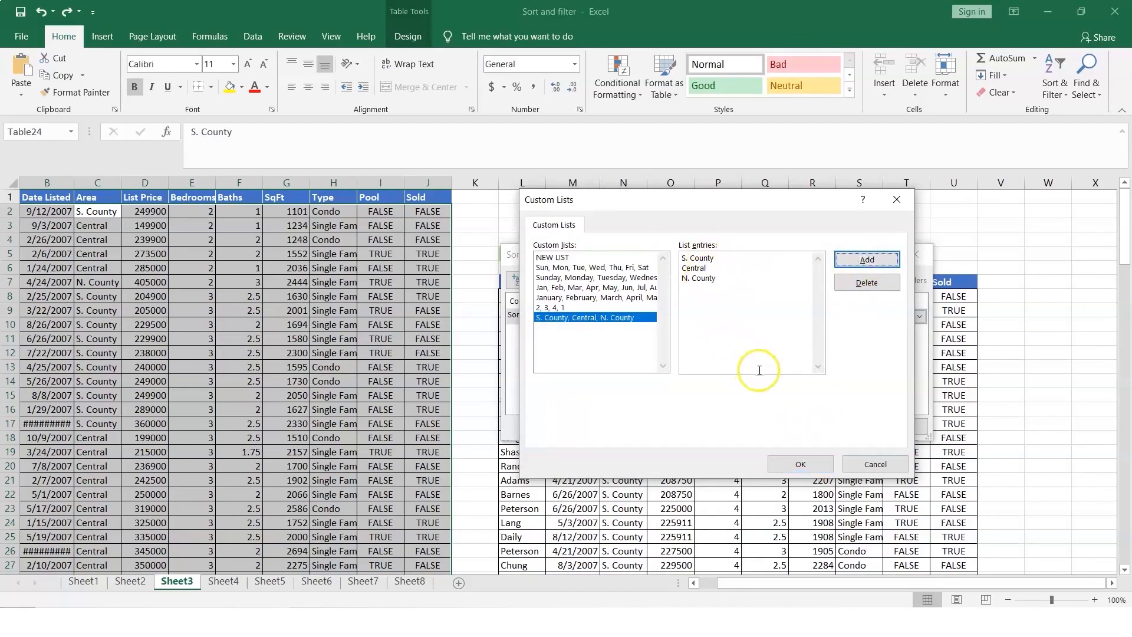
{"action": "left_click", "coordinate": [821, 465]}
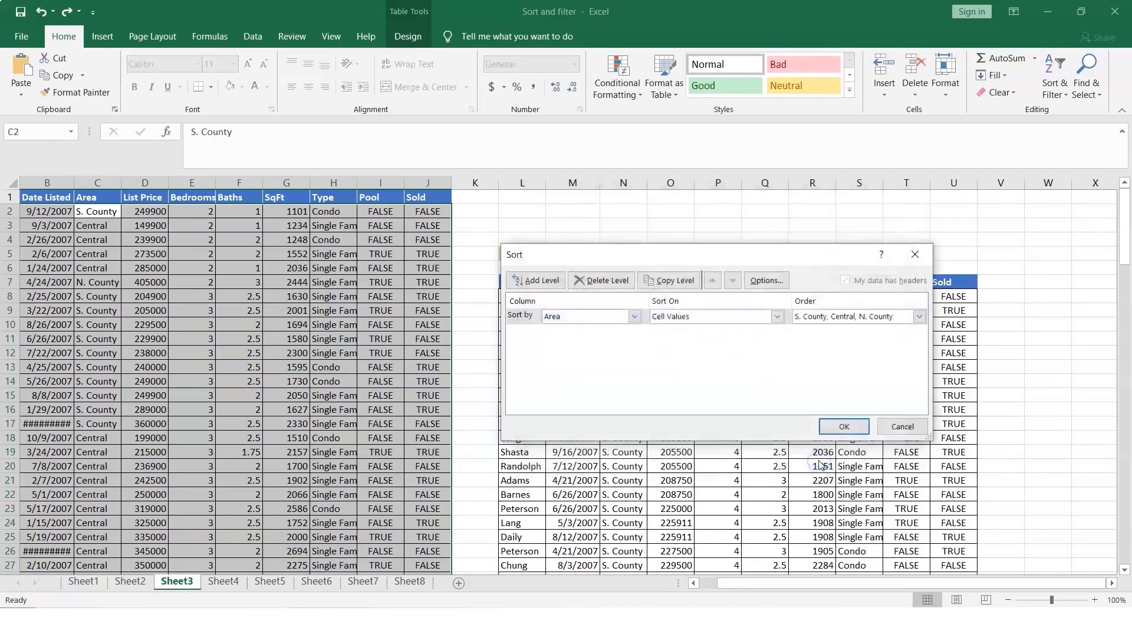
{"action": "left_click", "coordinate": [845, 427]}
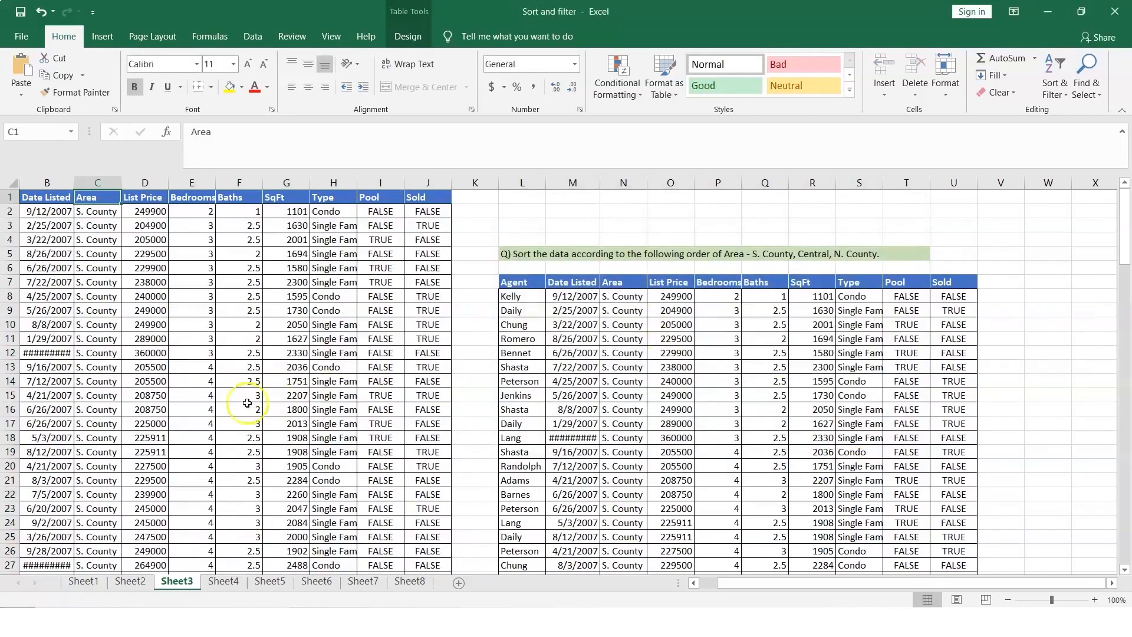
Undo the custom Area sort on the Sheet3 listings table.
{"action": "left_click", "coordinate": [706, 585]}
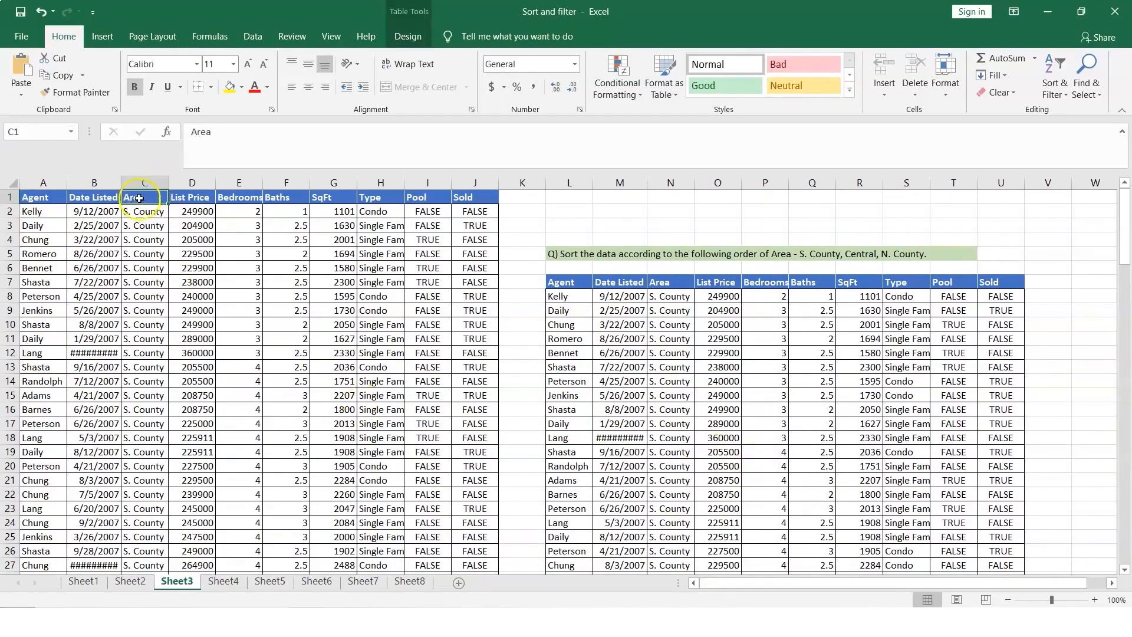
{"action": "left_click", "coordinate": [44, 200]}
{"action": "key", "text": "ctrl+z"}
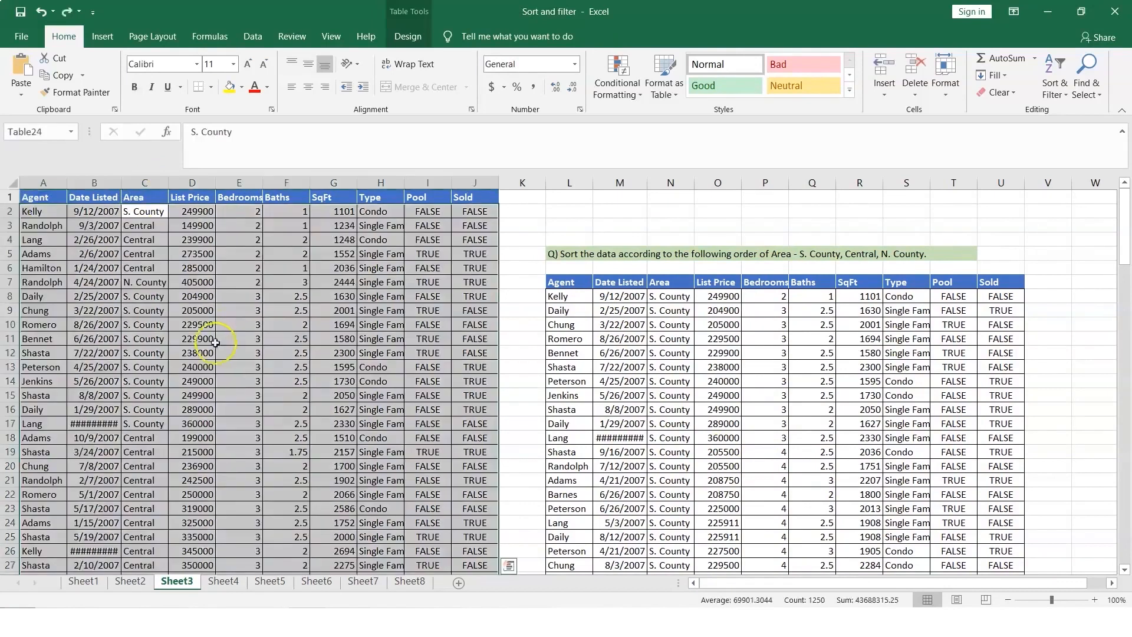
Widen the Date Listed and Area columns of the Sheet3 listings table so their contents fit.
{"action": "left_click_drag", "start_coordinate": [120, 183], "coordinate": [143, 183]}
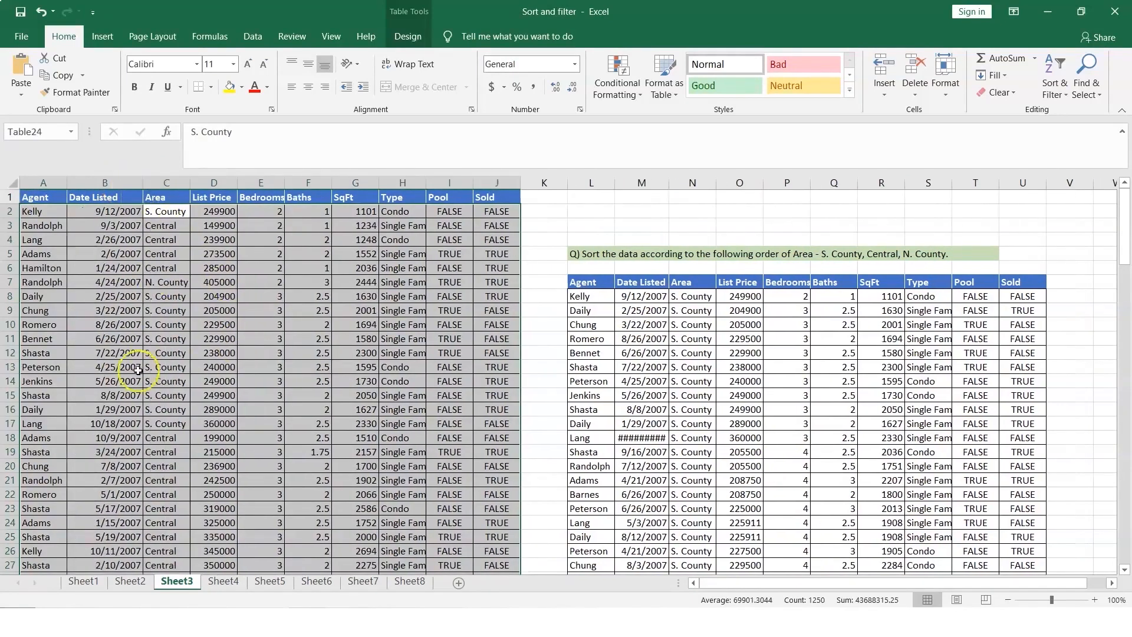
{"action": "left_click_drag", "start_coordinate": [190, 182], "coordinate": [213, 178]}
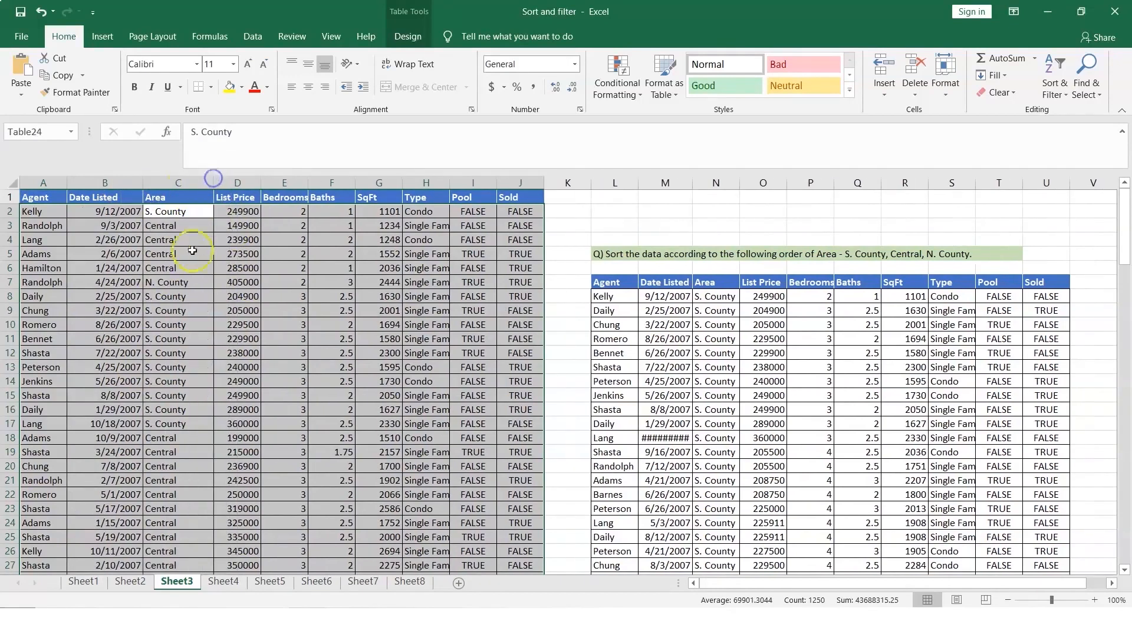
{"action": "left_click", "coordinate": [177, 264]}
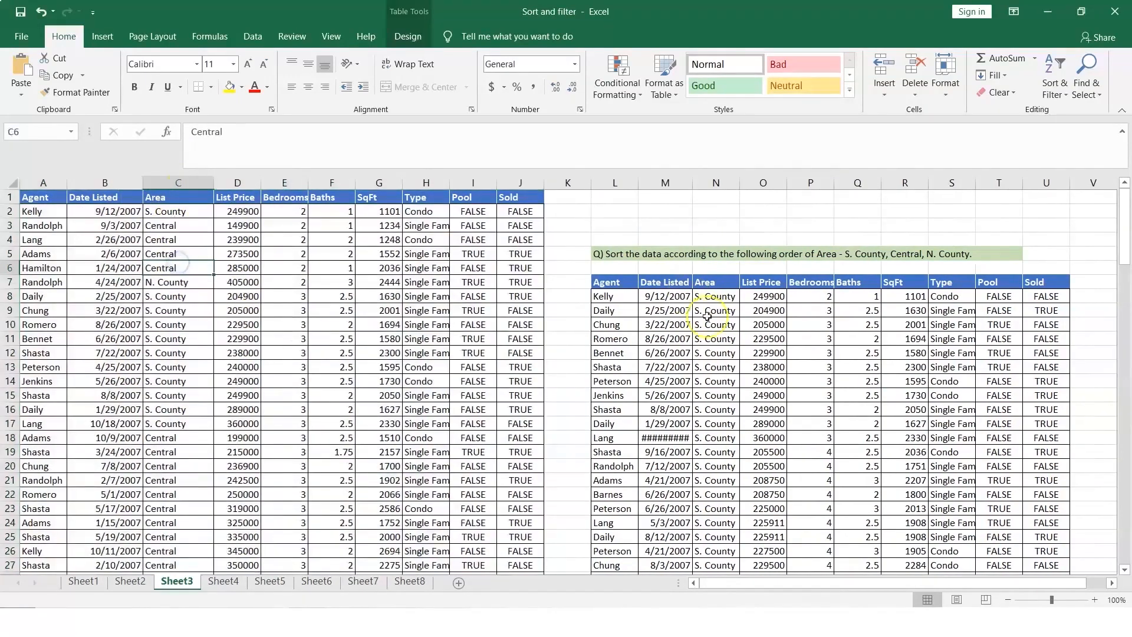
Compare the Area order in the listings table and the answer table on Sheet3 through to their last rows.
{"action": "scroll", "coordinate": [737, 504], "scroll_direction": "down", "scroll_amount": 6}
{"action": "scroll", "coordinate": [738, 504], "scroll_direction": "down", "scroll_amount": 20}
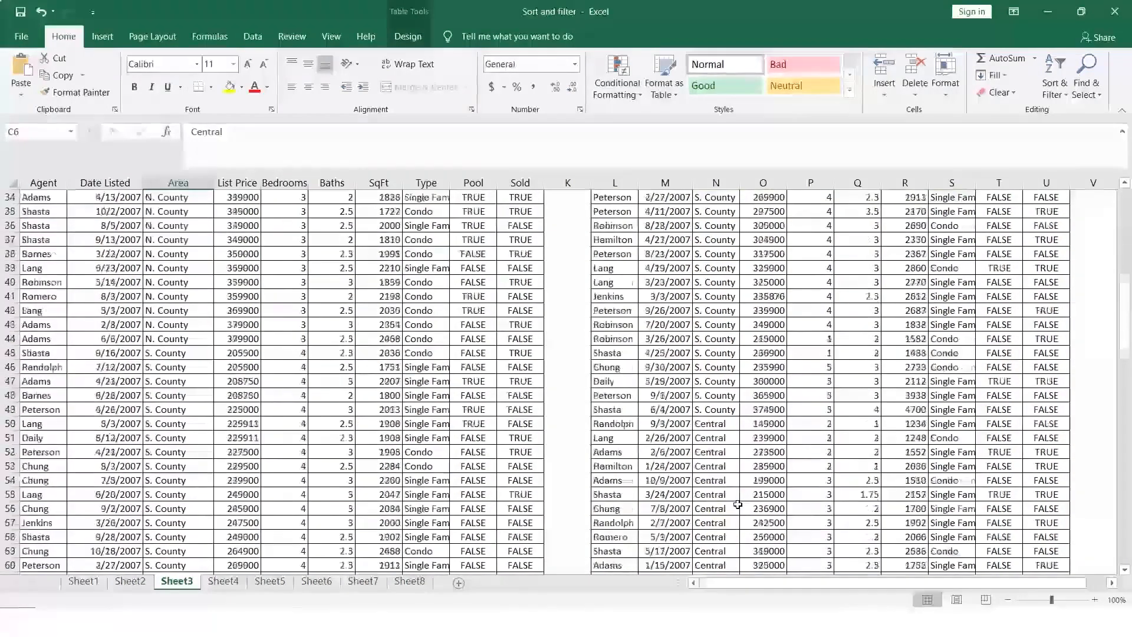
{"action": "scroll", "coordinate": [738, 504], "scroll_direction": "down", "scroll_amount": 7}
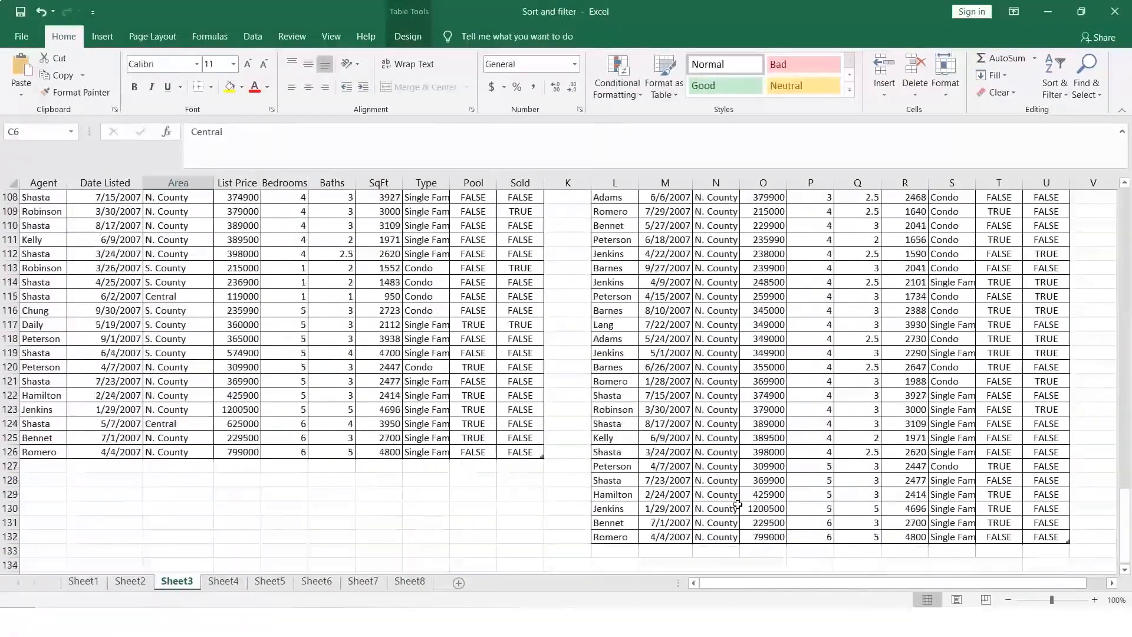
{"action": "scroll", "coordinate": [738, 505], "scroll_direction": "up", "scroll_amount": 10}
{"action": "scroll", "coordinate": [738, 504], "scroll_direction": "up", "scroll_amount": 20}
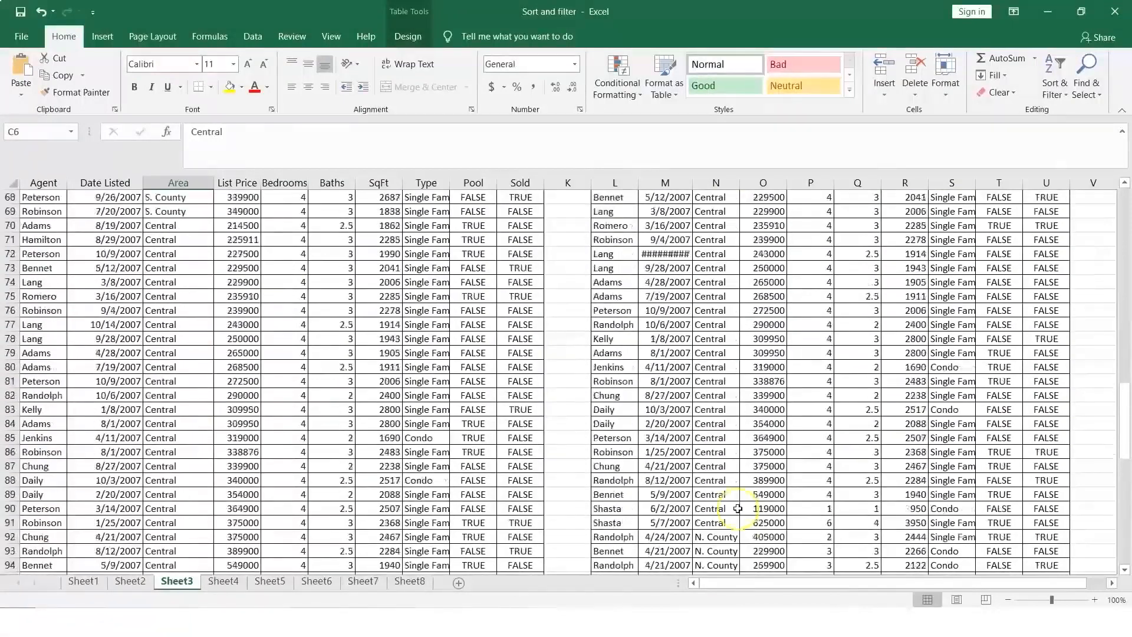
{"action": "scroll", "coordinate": [737, 510], "scroll_direction": "up", "scroll_amount": 2}
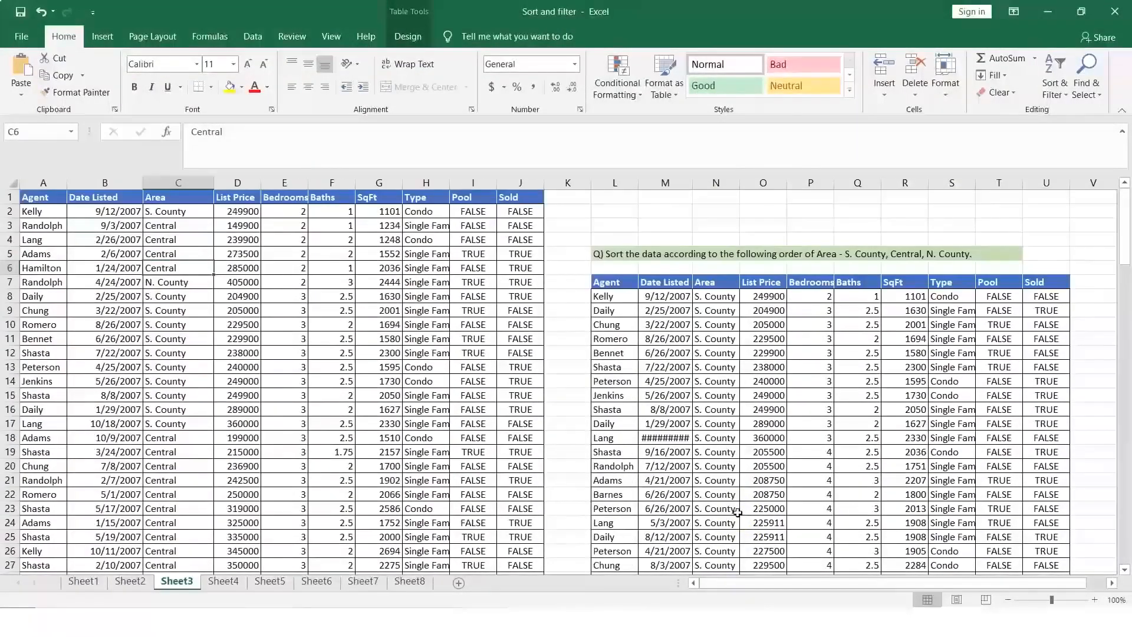
Switch to the Notepad task list, highlight the sheet4 instruction on houses in the central area, and return to Excel.
{"action": "left_click", "coordinate": [731, 623]}
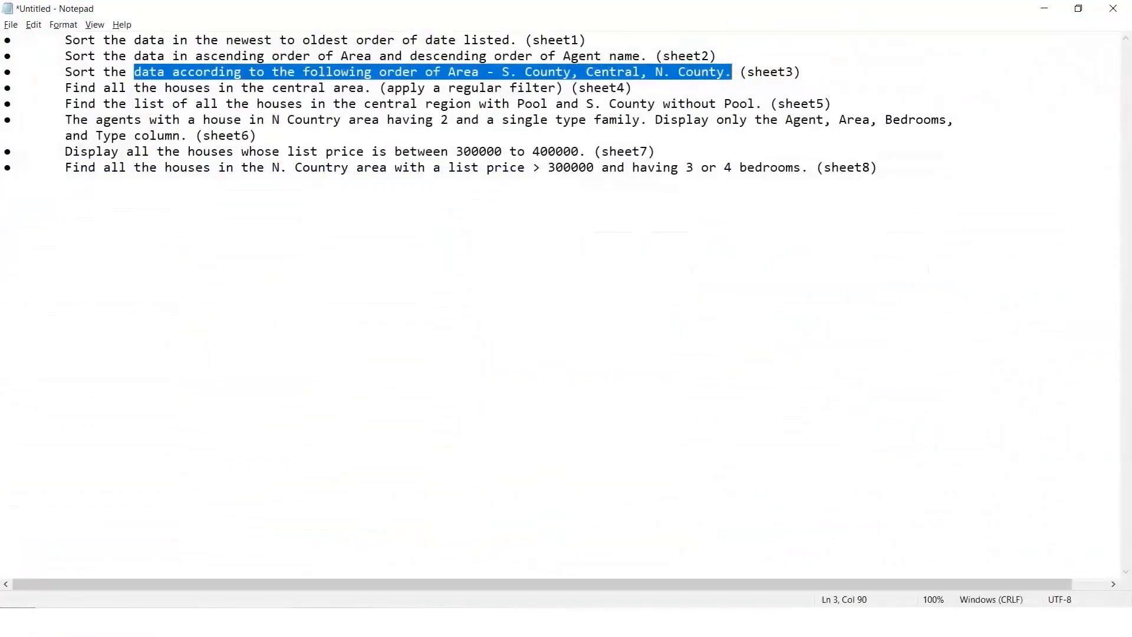
{"action": "left_click_drag", "start_coordinate": [96, 88], "coordinate": [649, 88]}
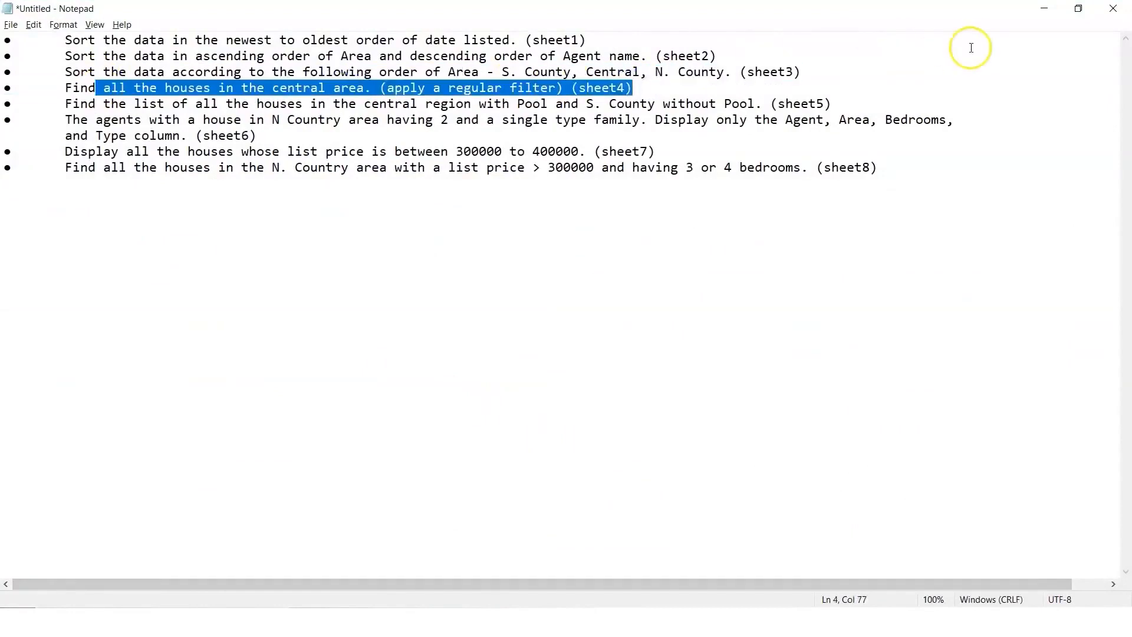
{"action": "left_click", "coordinate": [1045, 8]}
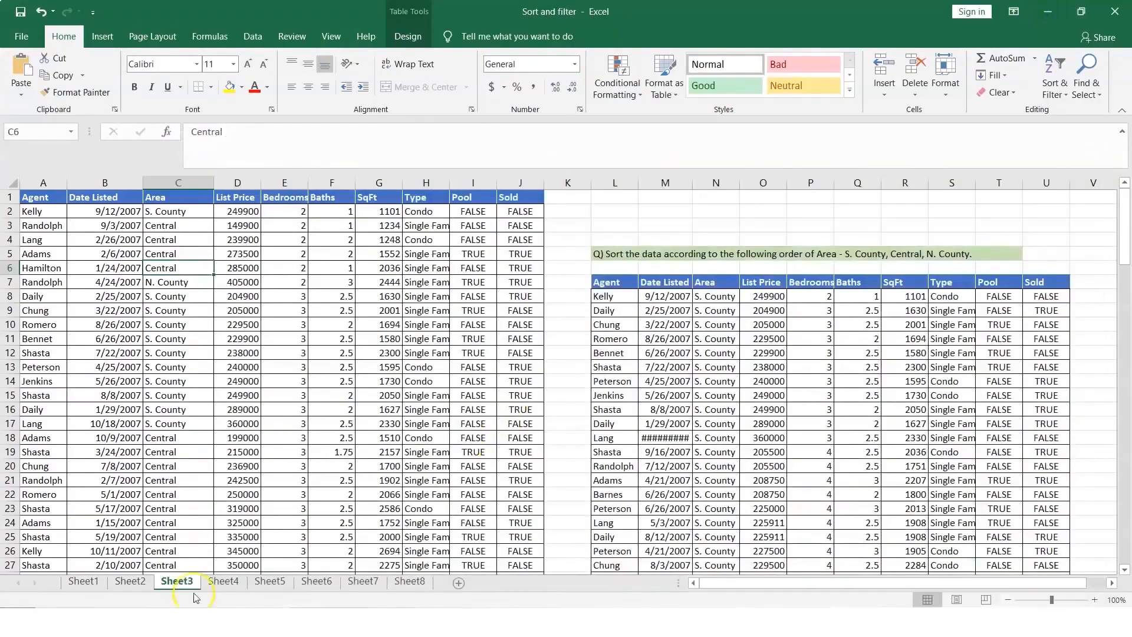
Go to Sheet4, recheck its instruction in the Notepad task list, and turn on filtering for the listings table in Excel.
{"action": "left_click", "coordinate": [223, 582]}
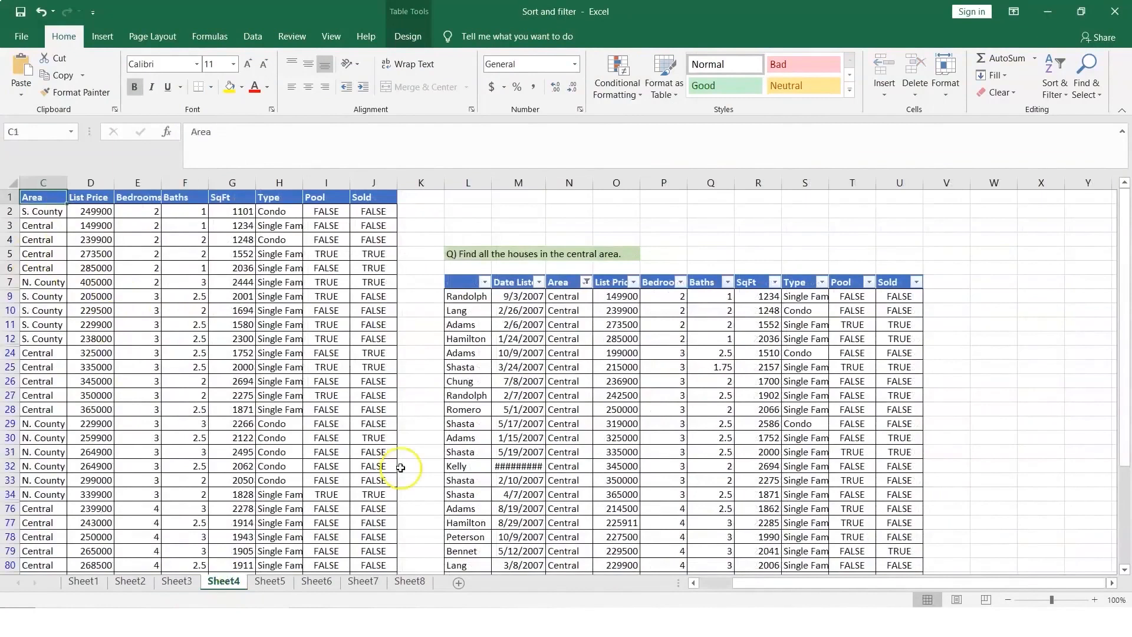
{"action": "key", "text": "alt+Tab"}
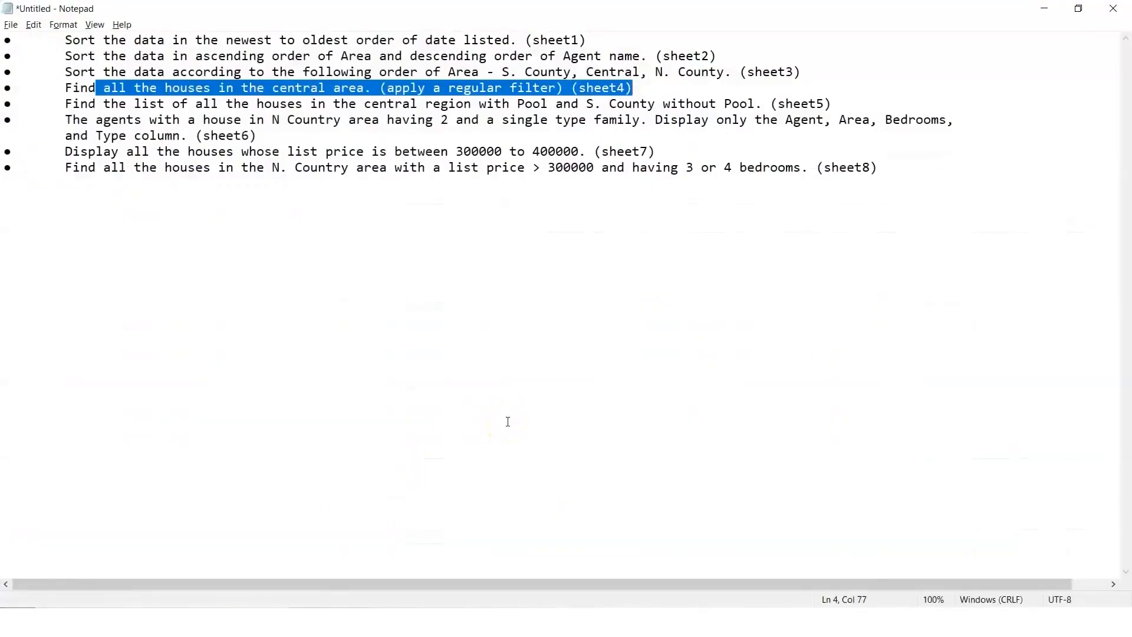
{"action": "key", "text": "alt+Tab"}
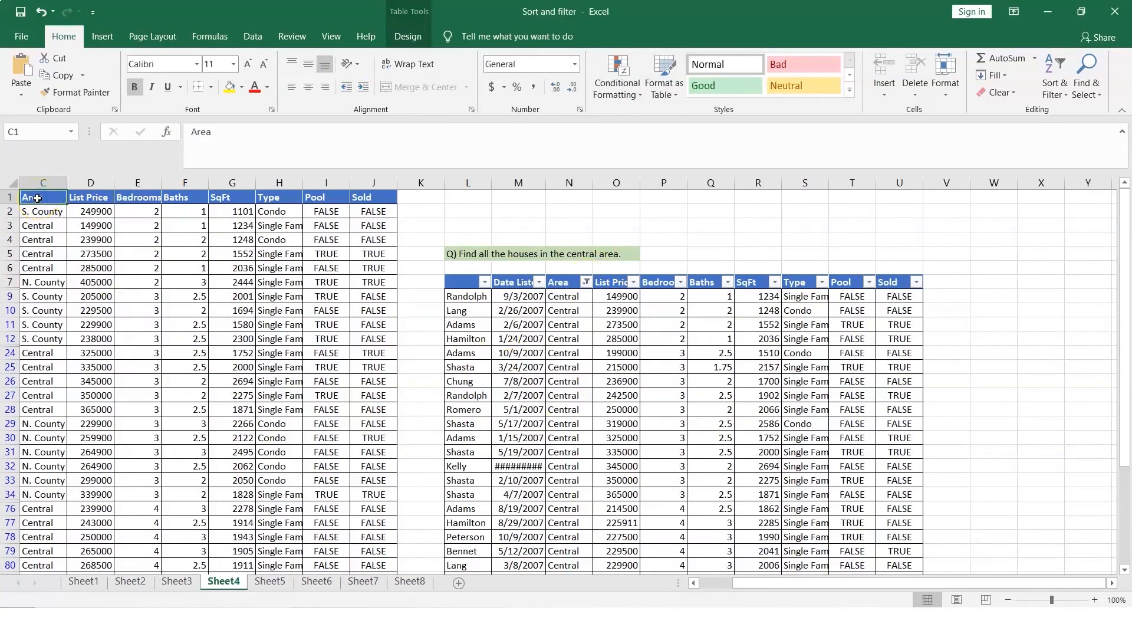
{"action": "left_click", "coordinate": [1058, 94]}
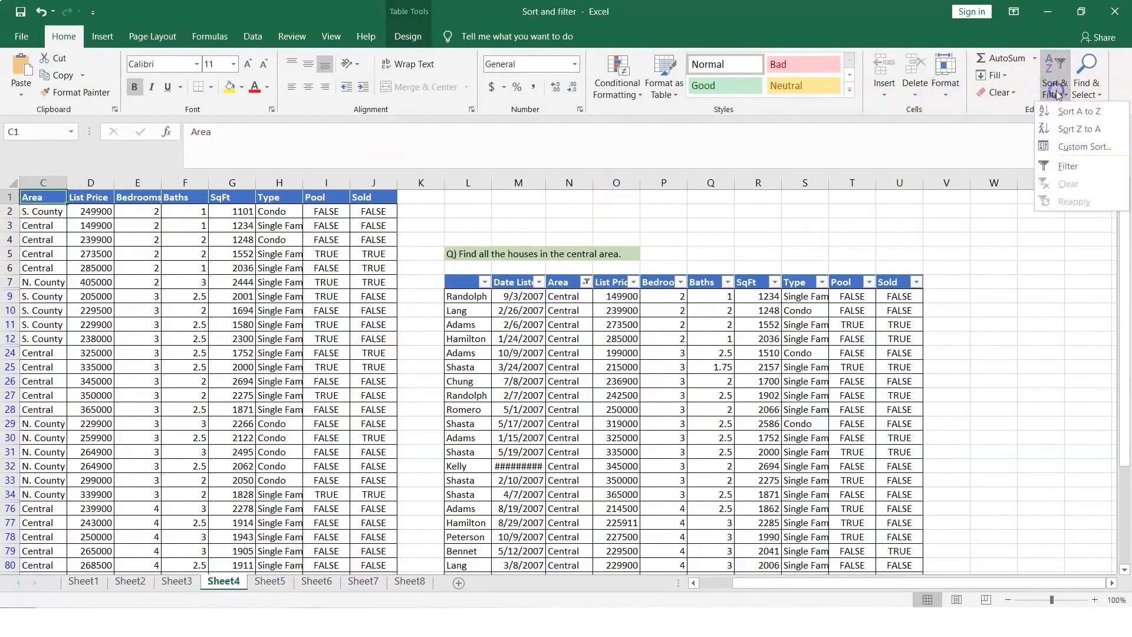
{"action": "left_click", "coordinate": [1068, 167]}
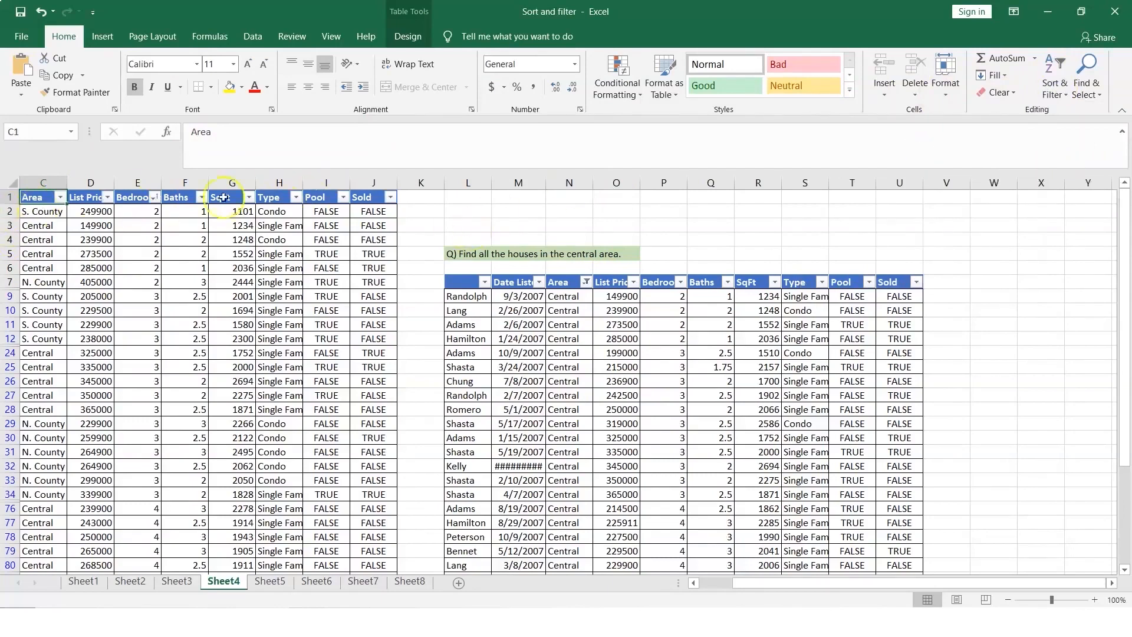
Filter the Area column of the Sheet4 listings table to show only Central.
{"action": "left_click", "coordinate": [59, 198]}
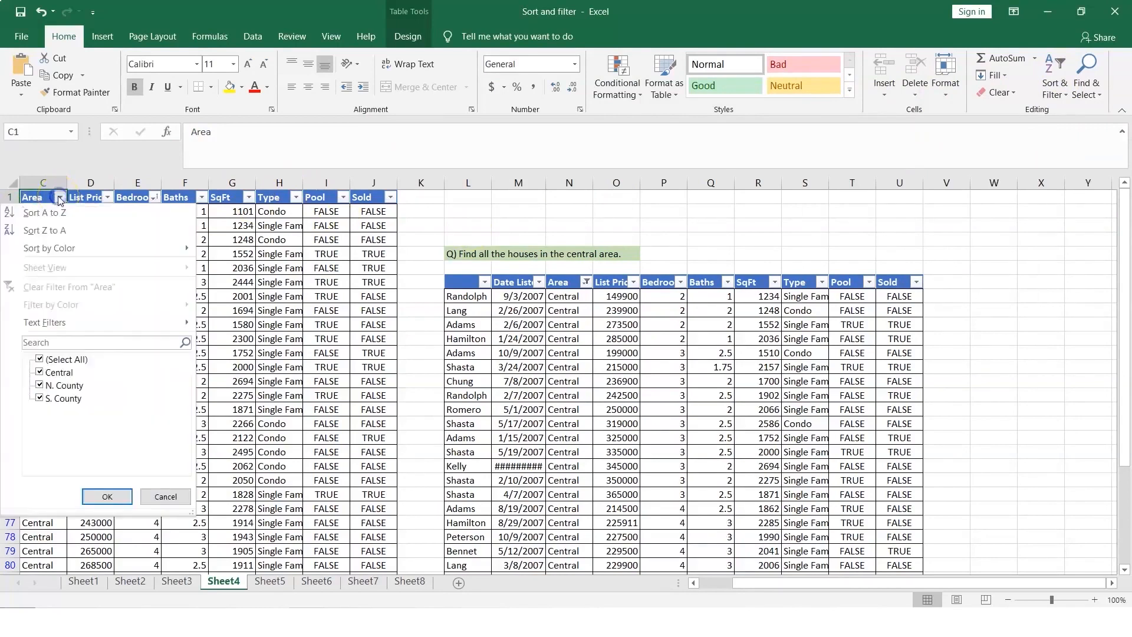
{"action": "left_click", "coordinate": [40, 399]}
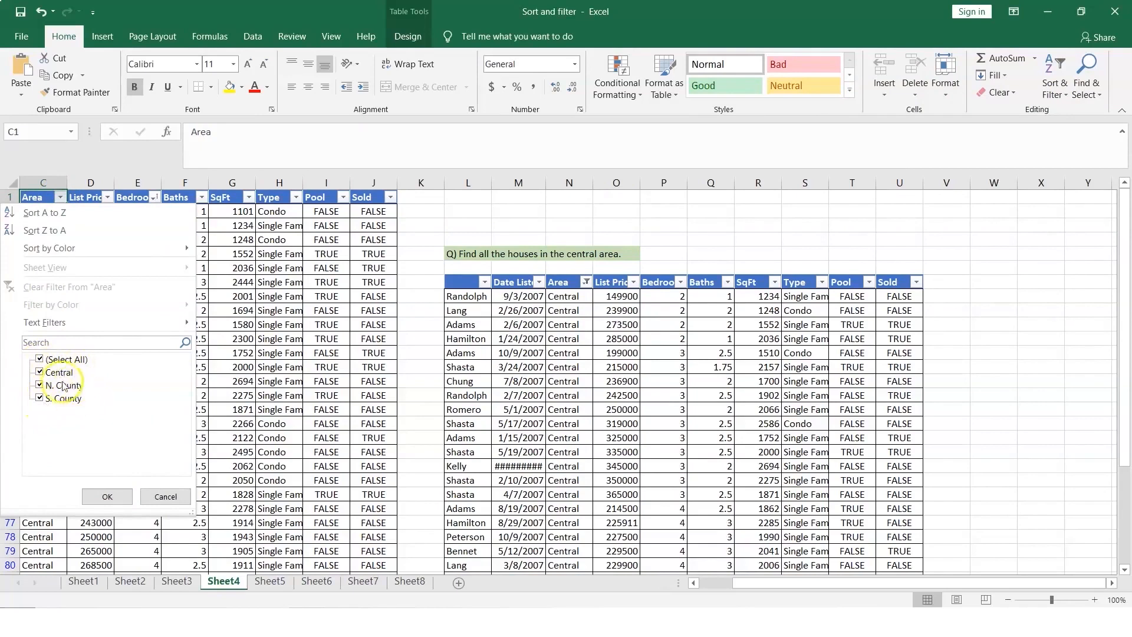
{"action": "left_click", "coordinate": [39, 360]}
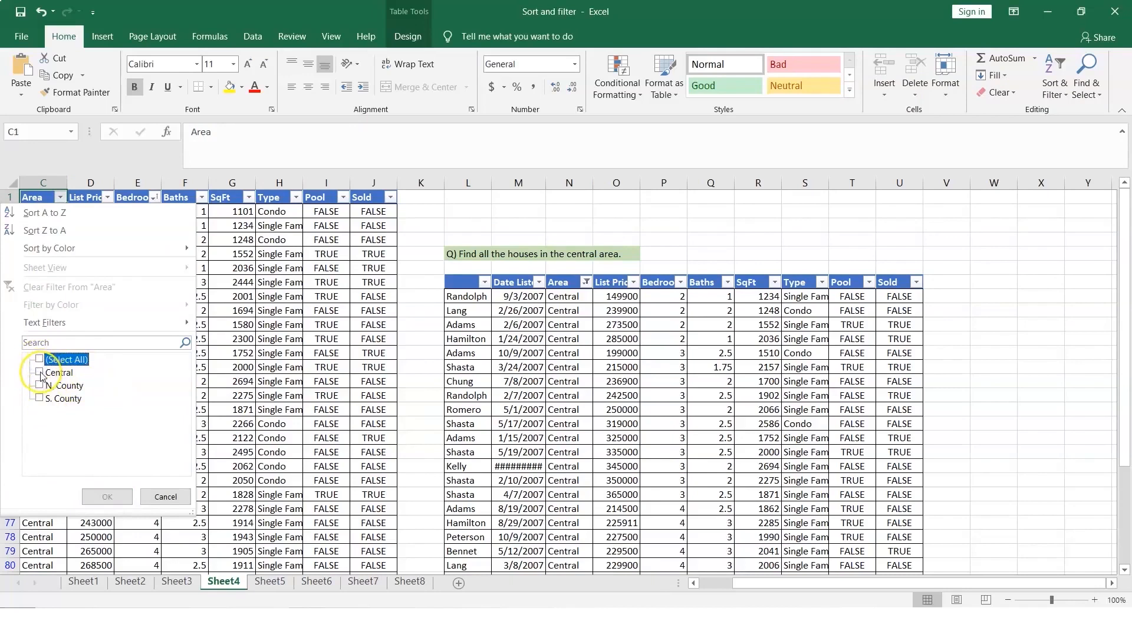
{"action": "left_click", "coordinate": [40, 374]}
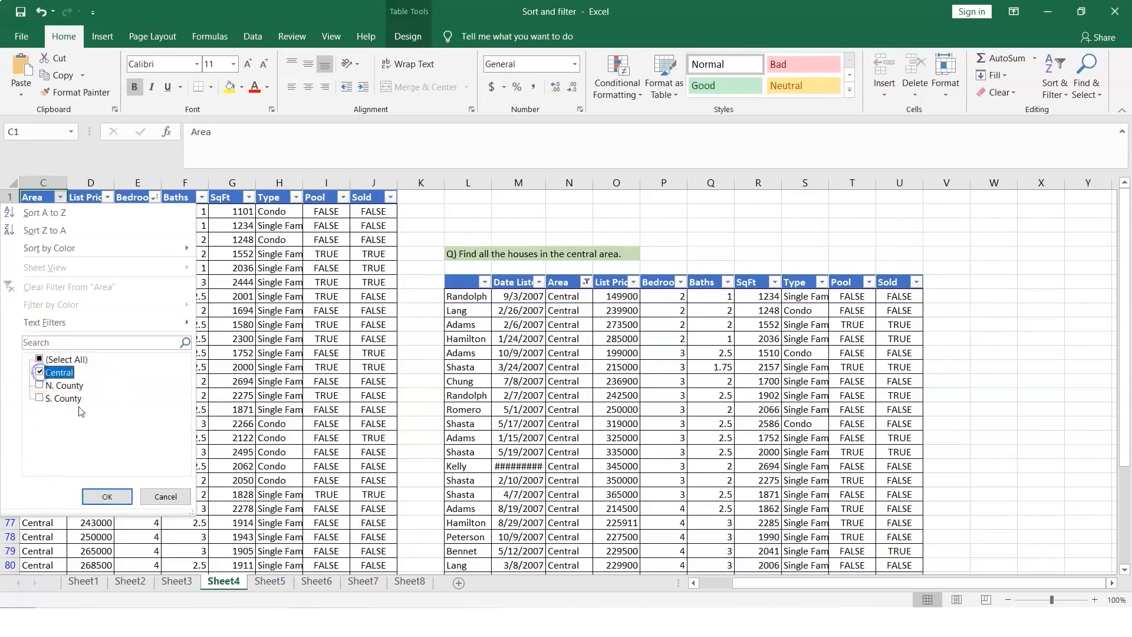
{"action": "left_click", "coordinate": [107, 497]}
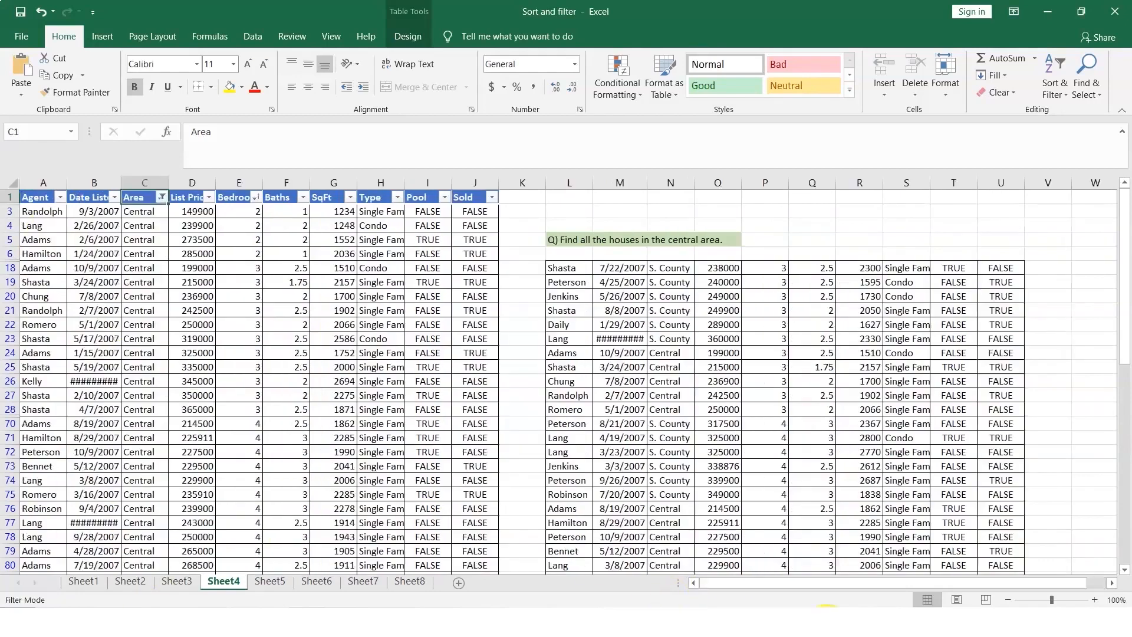
Glance at the Notepad task list, return to Excel, and clear the Area filter from the Sheet4 listings table.
{"action": "key", "text": "alt+Tab"}
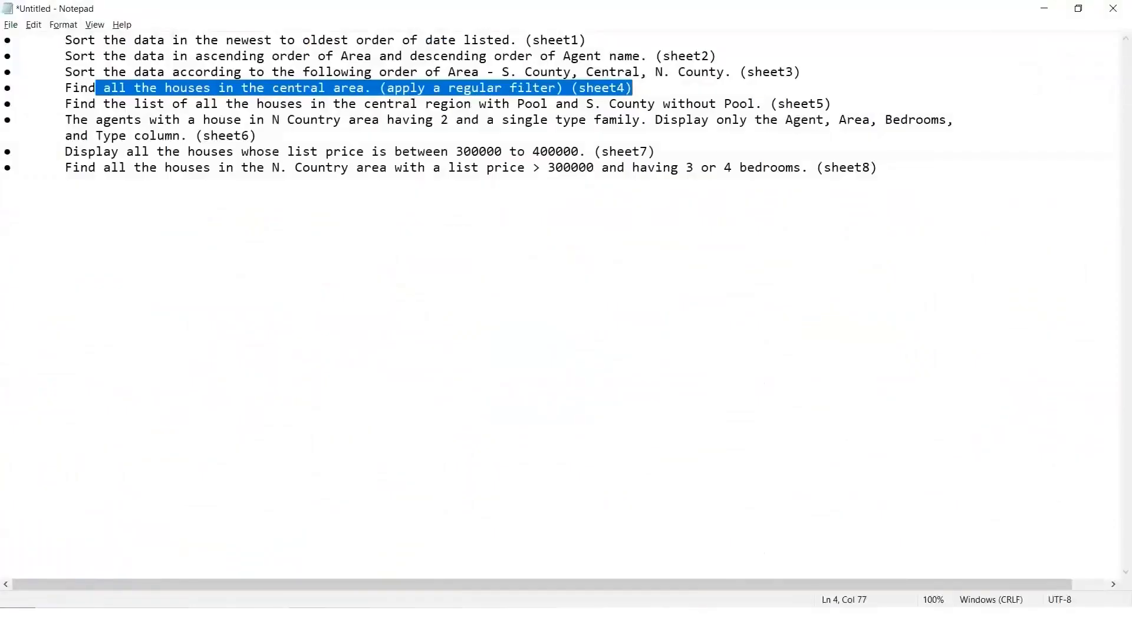
{"action": "key", "text": "alt+Tab"}
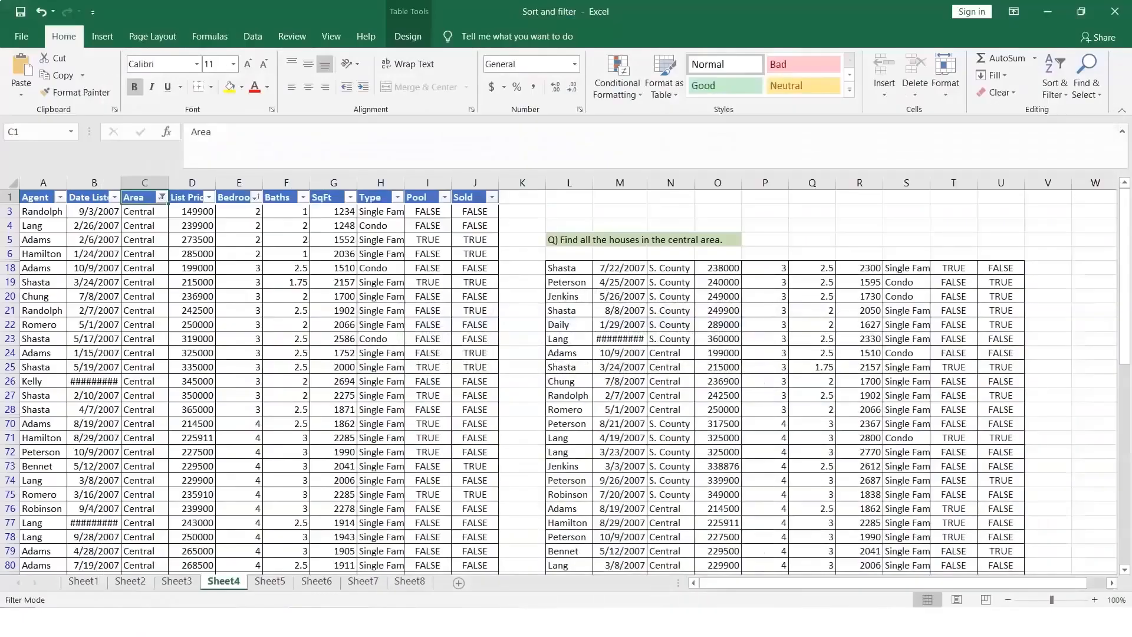
{"action": "left_click", "coordinate": [161, 197]}
{"action": "left_click", "coordinate": [40, 373]}
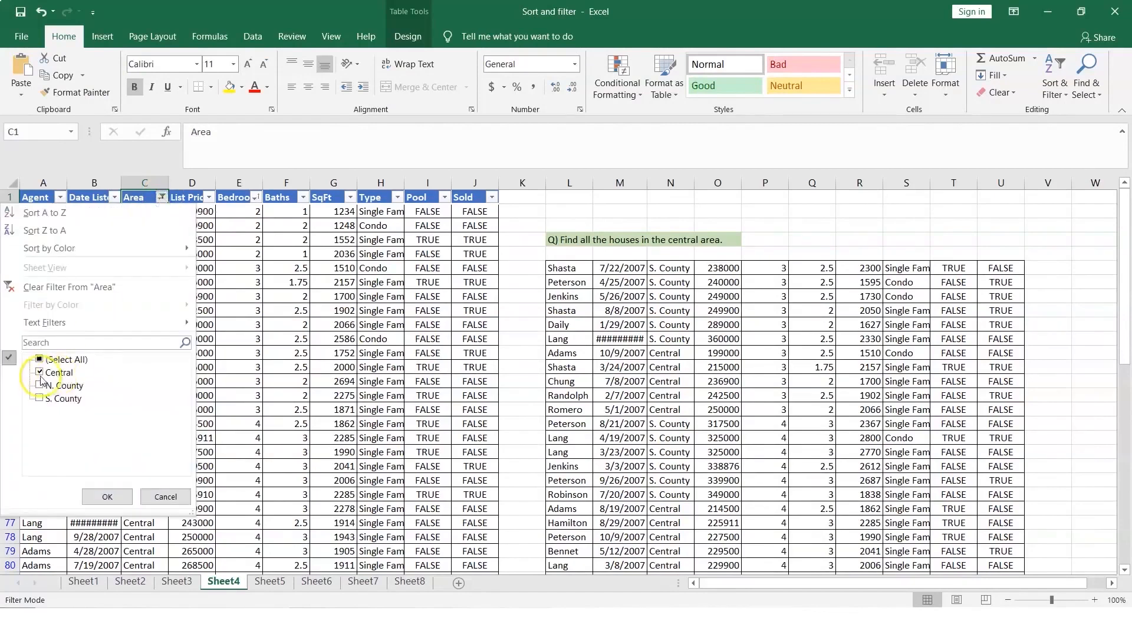
{"action": "left_click", "coordinate": [39, 359]}
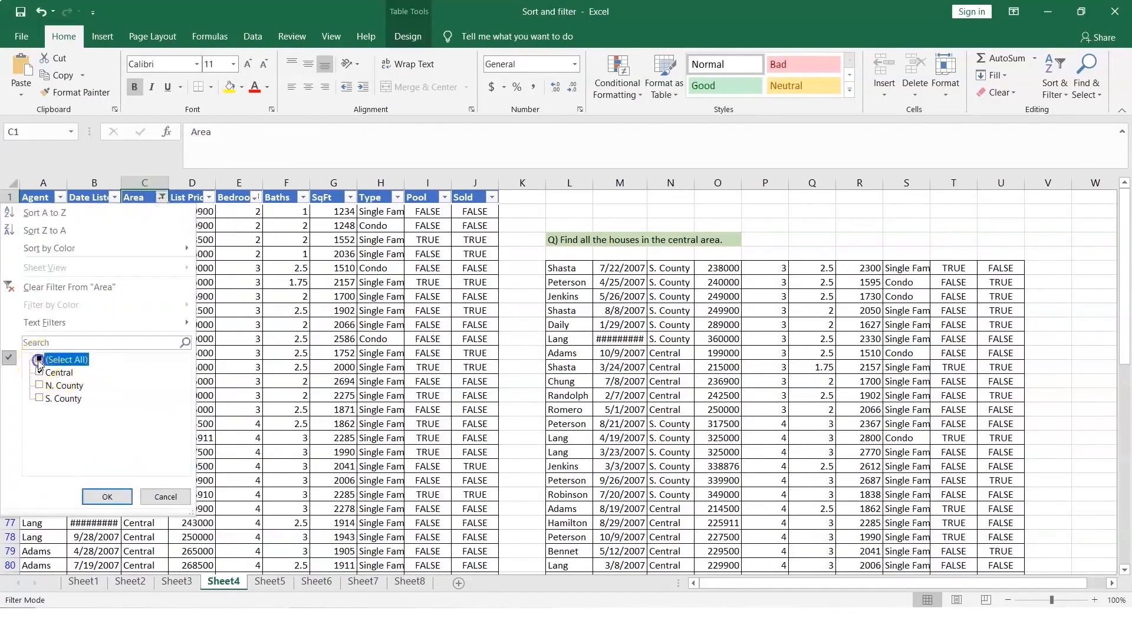
{"action": "left_click", "coordinate": [79, 288]}
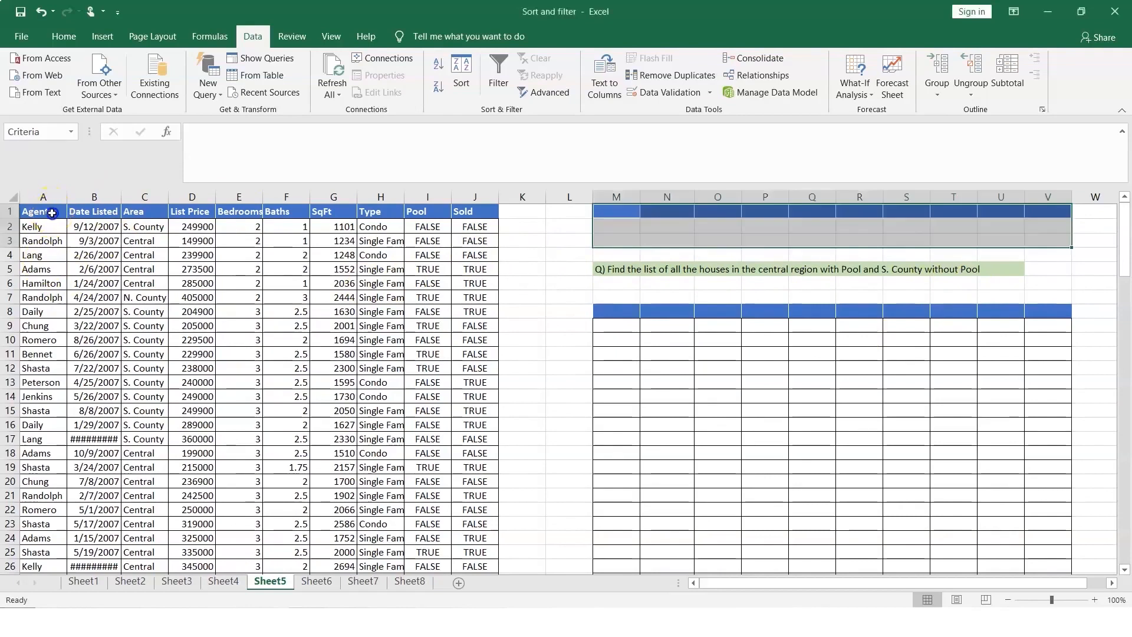
Turn on filtering for the Sheet5 listings table's header row, from Agent to Sold.
{"action": "left_click_drag", "start_coordinate": [47, 213], "coordinate": [489, 213]}
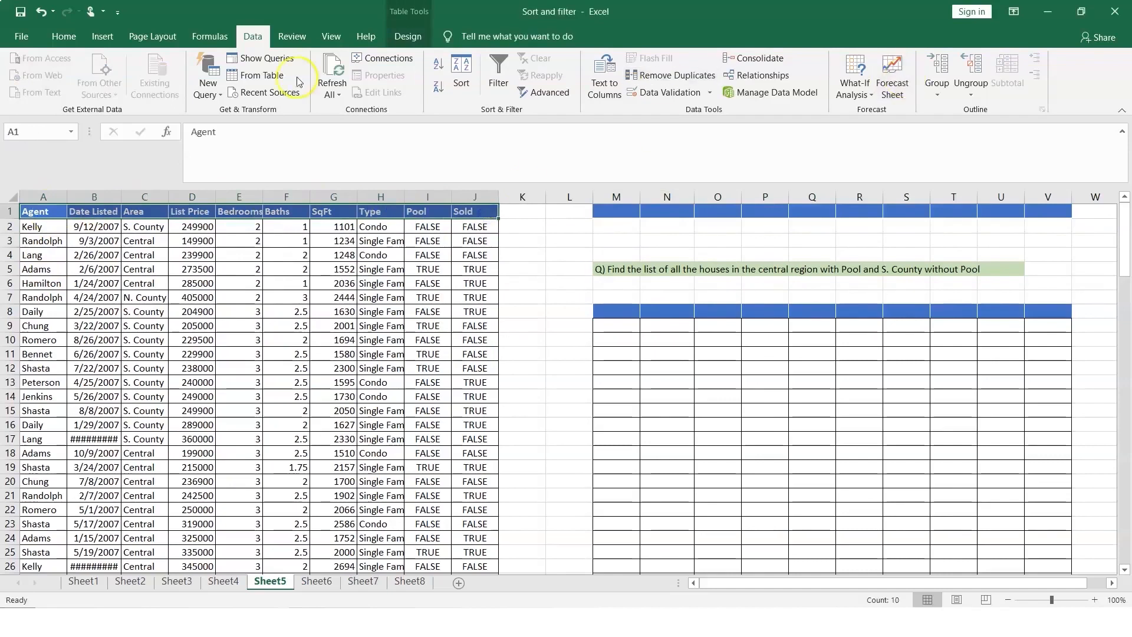
{"action": "left_click", "coordinate": [62, 36]}
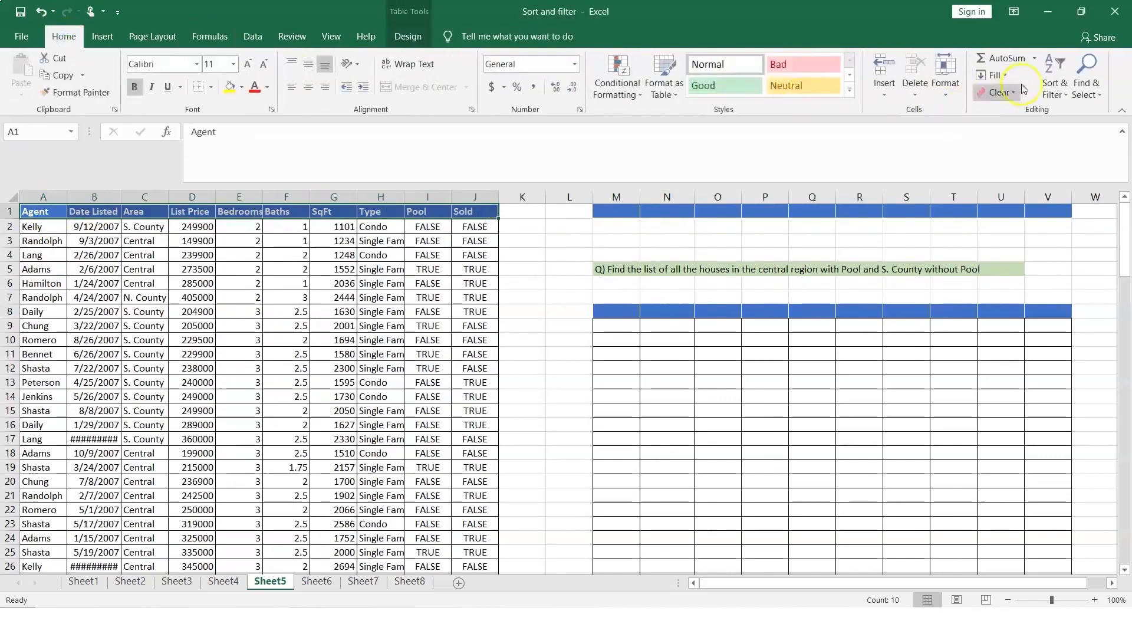
{"action": "left_click", "coordinate": [1055, 83]}
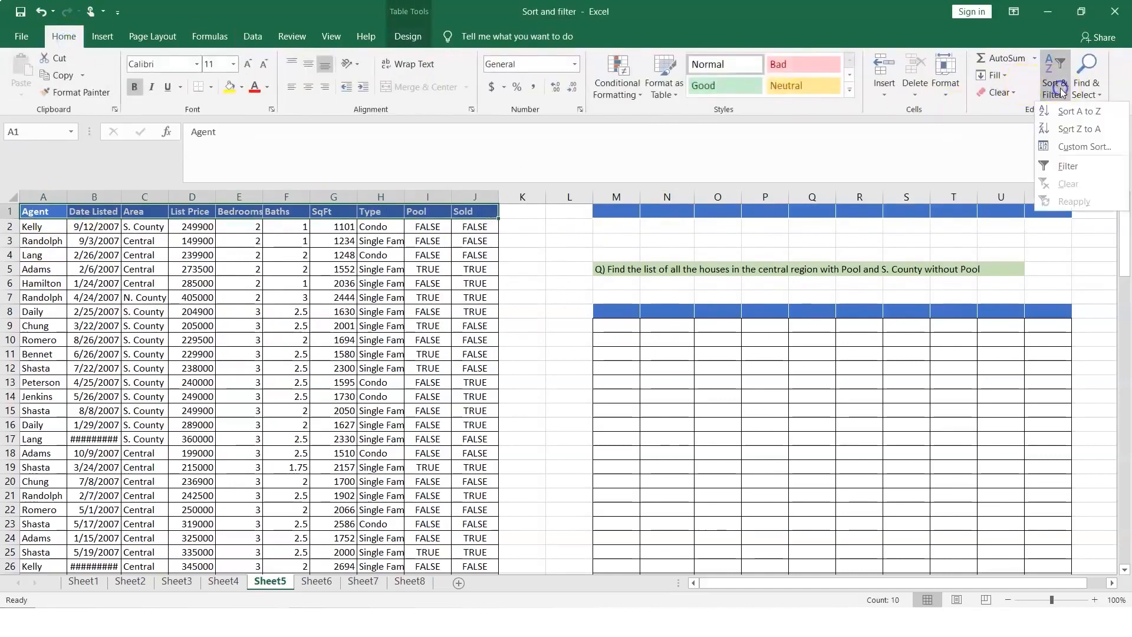
{"action": "left_click", "coordinate": [1071, 166]}
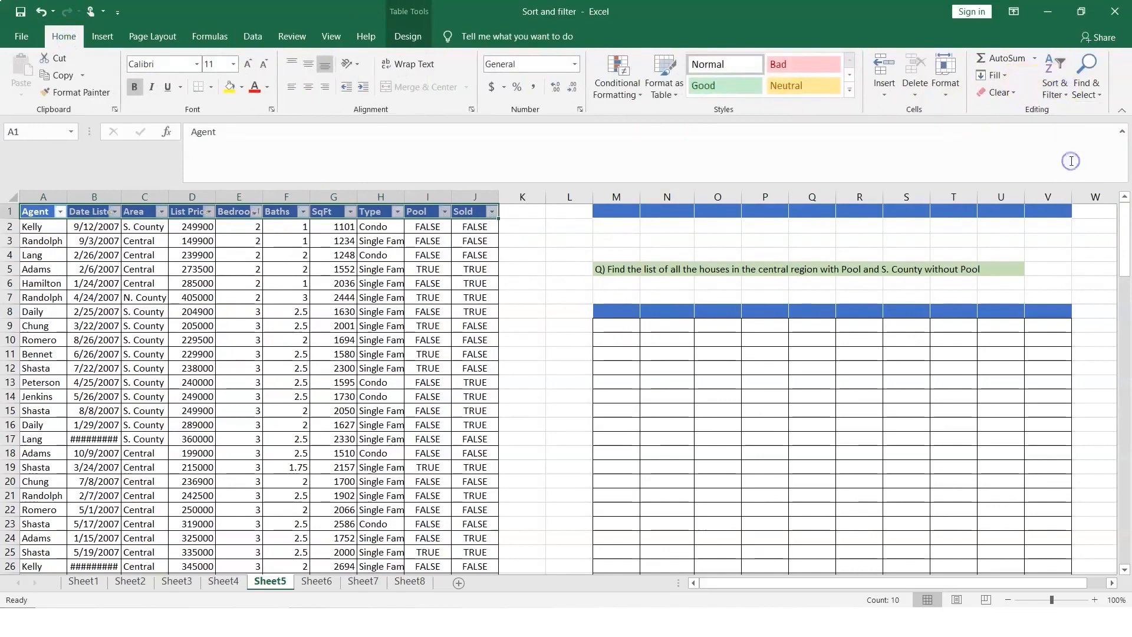
Filter the Sheet5 Area column to exclude N. County, keeping Central and S. County.
{"action": "left_click", "coordinate": [162, 212]}
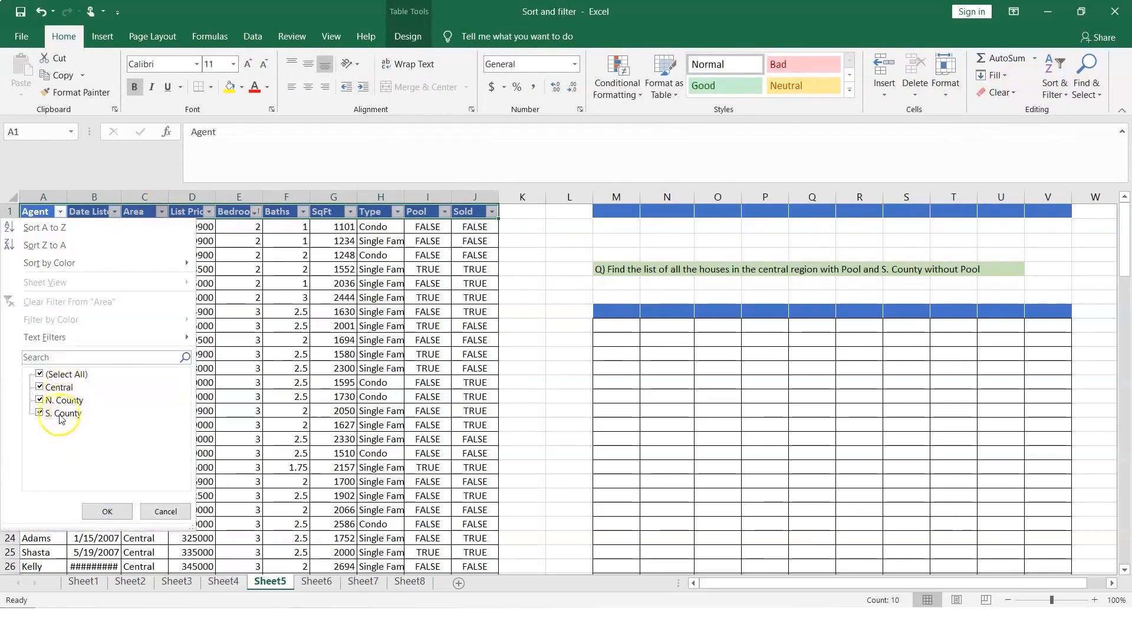
{"action": "left_click", "coordinate": [40, 400]}
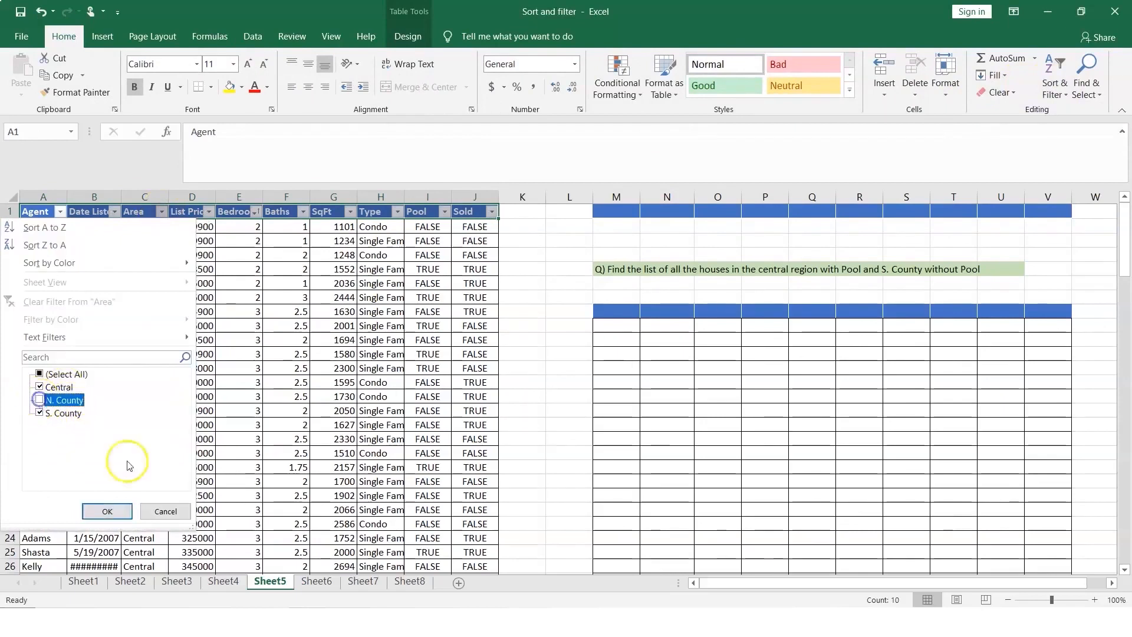
{"action": "left_click", "coordinate": [114, 512]}
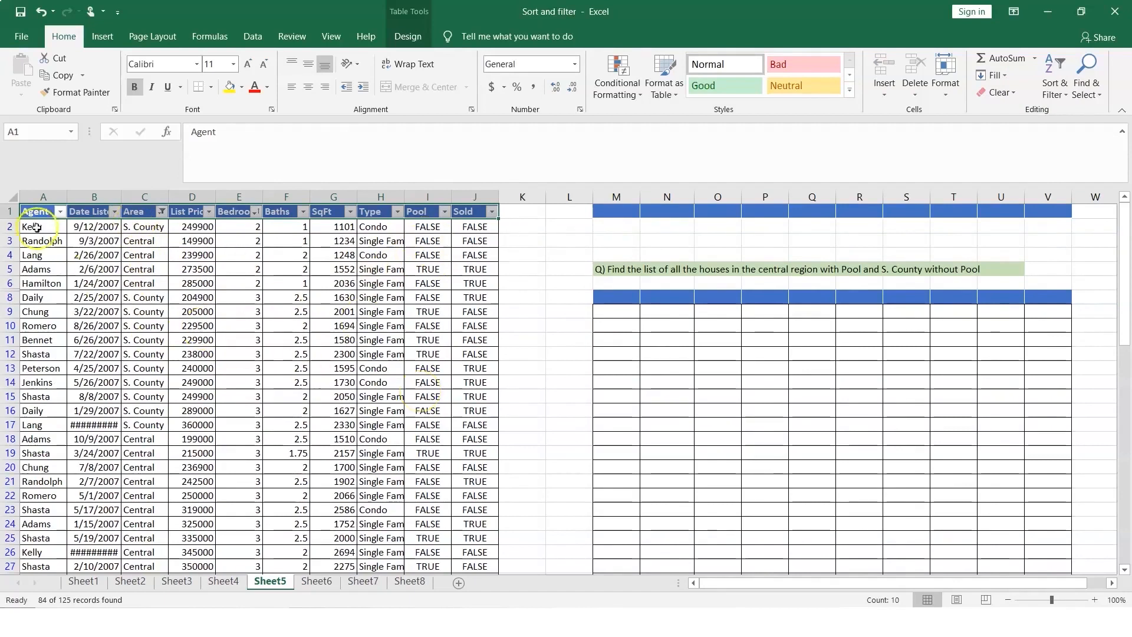
Copy the Sheet5 listings headers, Agent through Sold, into the empty criteria header row starting at M1.
{"action": "left_click_drag", "start_coordinate": [31, 213], "coordinate": [482, 210]}
{"action": "key", "text": "ctrl+c"}
{"action": "left_click", "coordinate": [629, 213]}
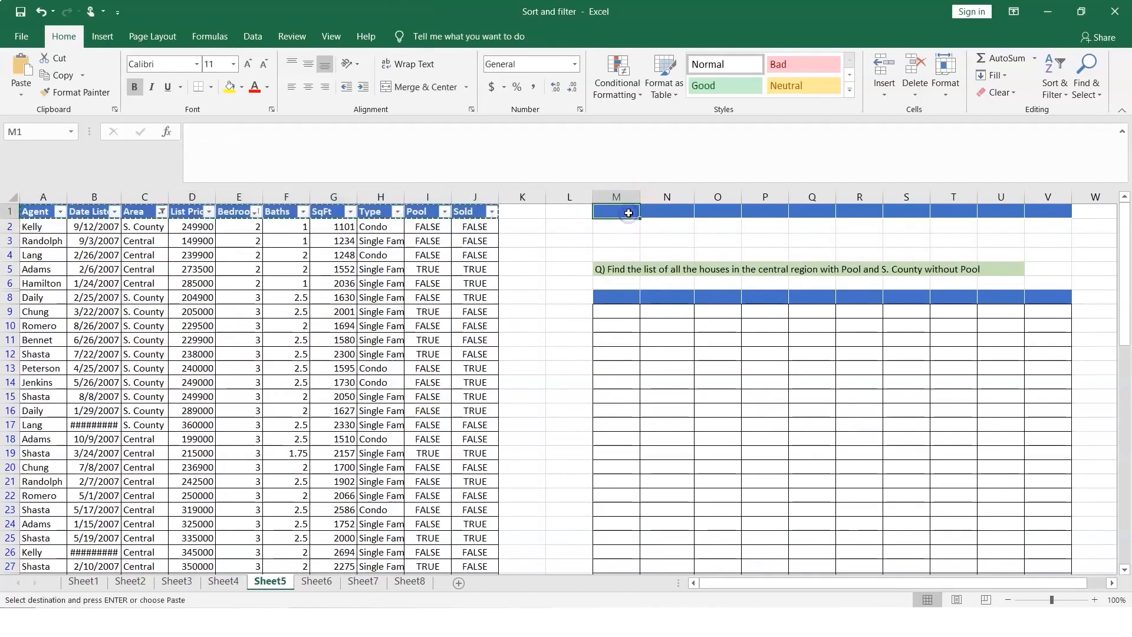
{"action": "key", "text": "ctrl+v"}
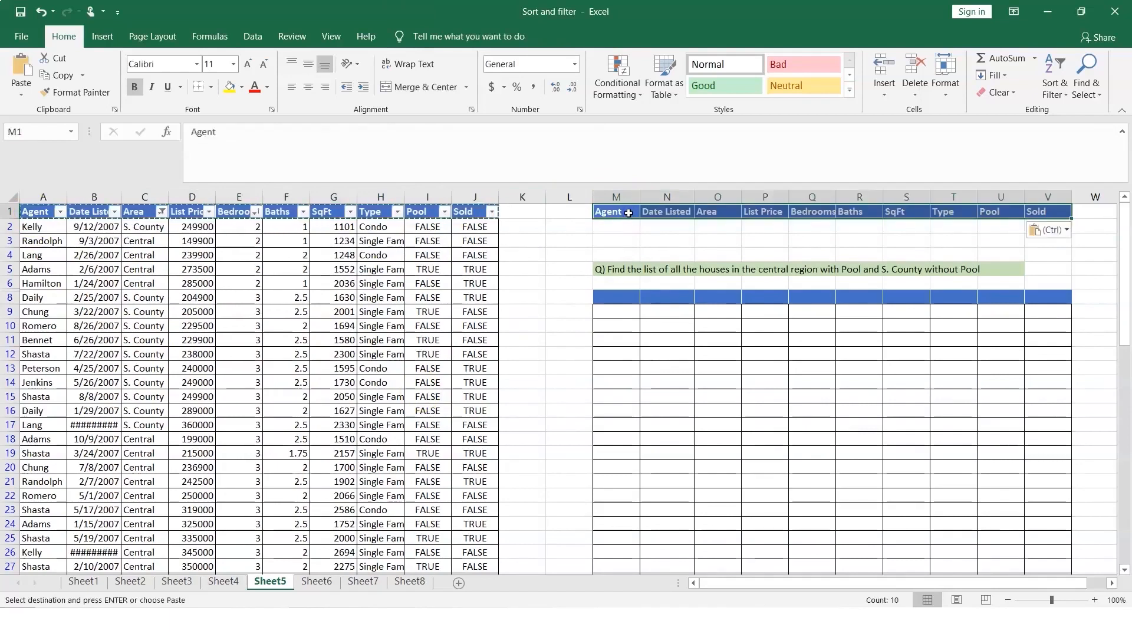
Enter the Area criteria as cell references, linking O2 to C2 for S. County and O3 to C3 for Central.
{"action": "left_click", "coordinate": [712, 223]}
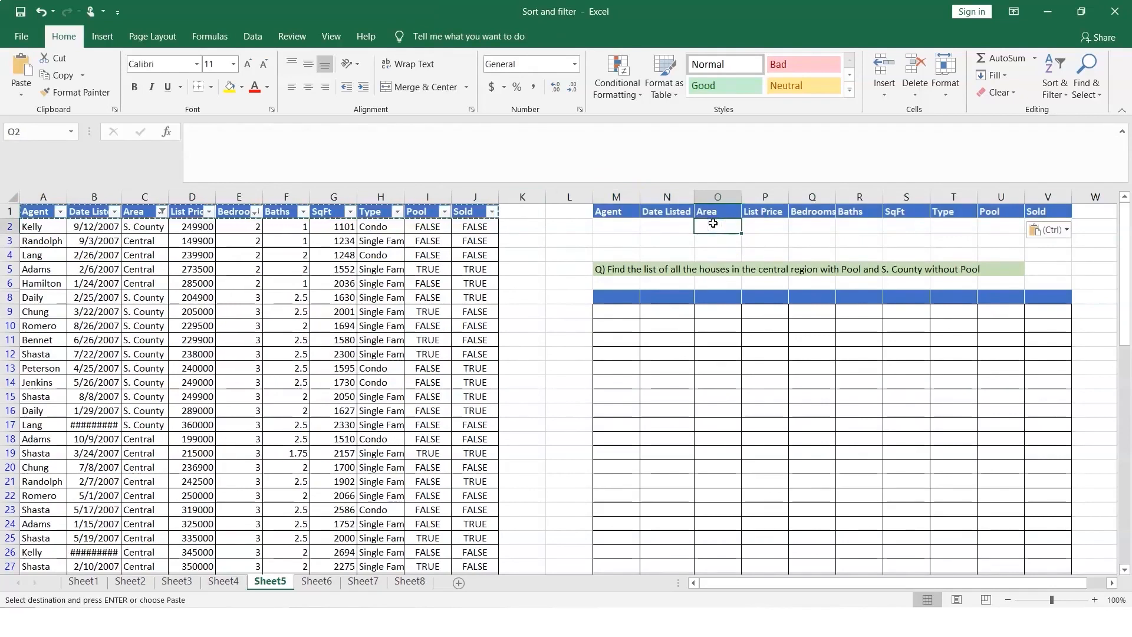
{"action": "type", "text": "="}
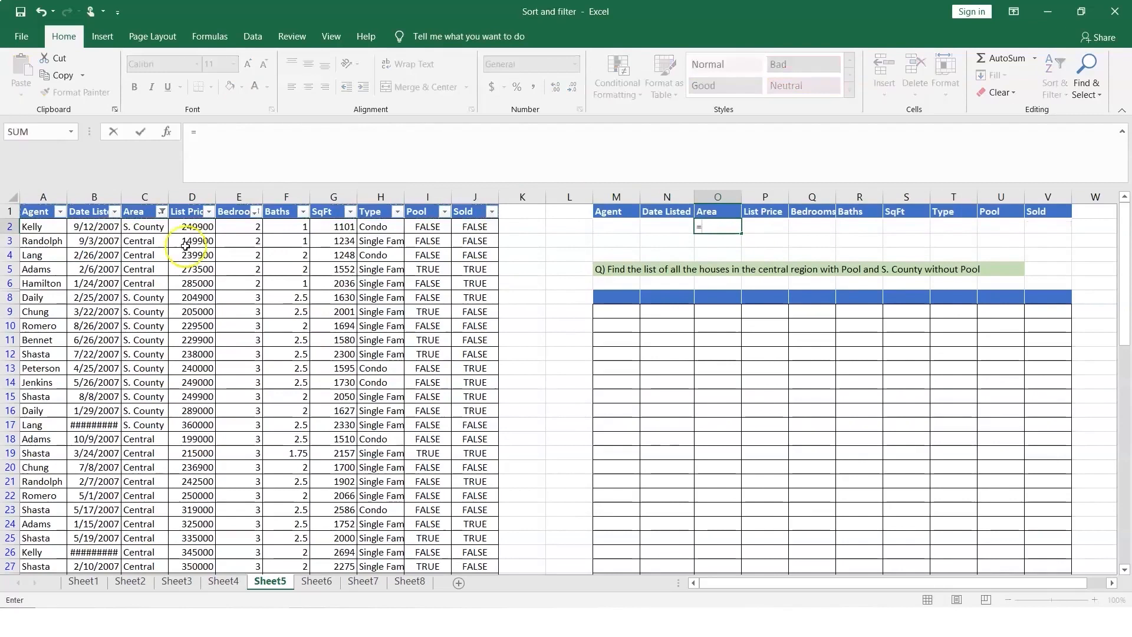
{"action": "left_click", "coordinate": [153, 227]}
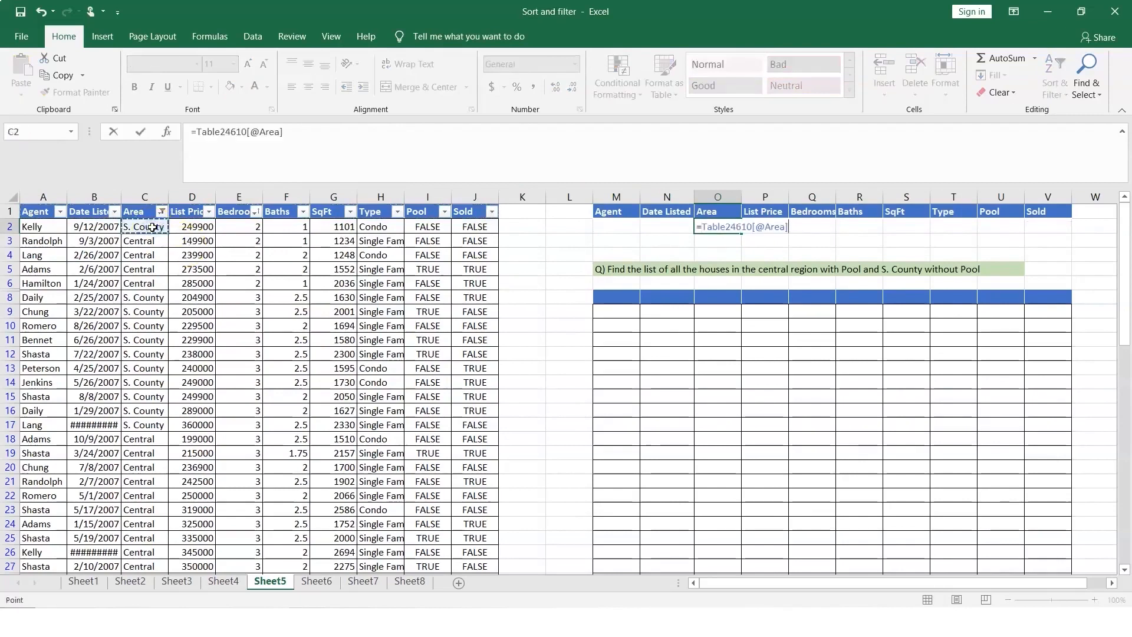
{"action": "key", "text": "Return"}
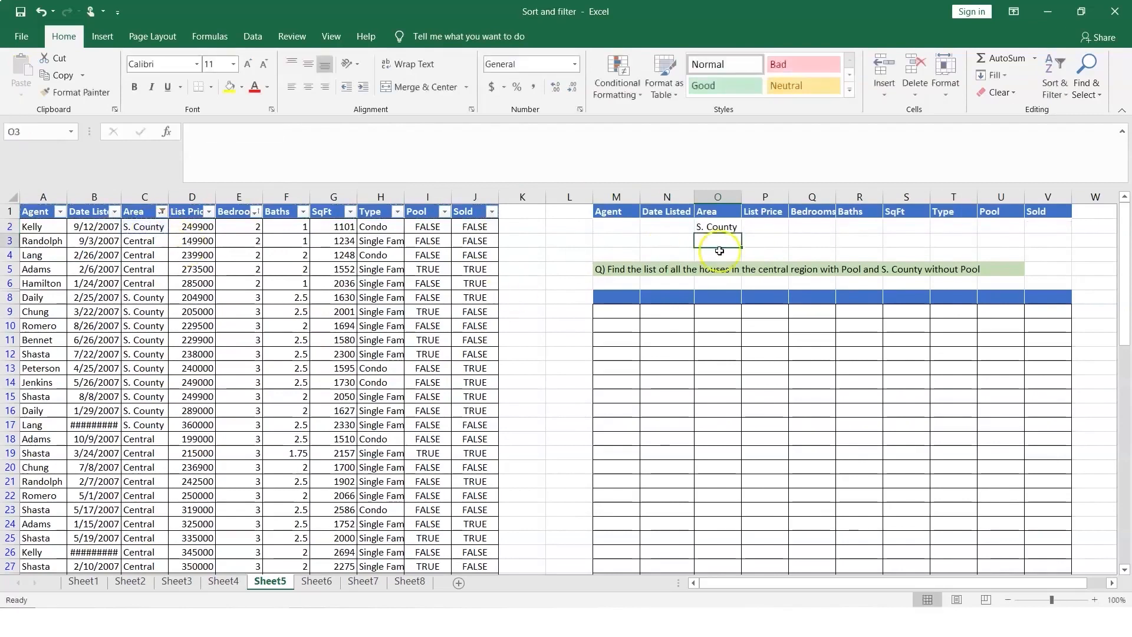
{"action": "type", "text": "="}
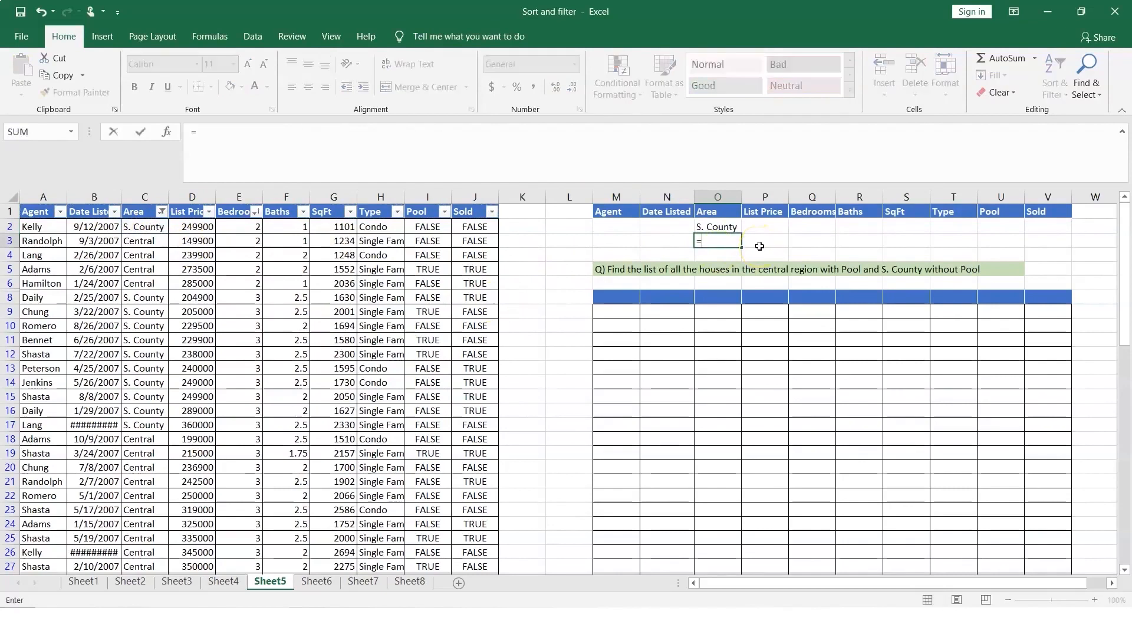
{"action": "left_click", "coordinate": [148, 242]}
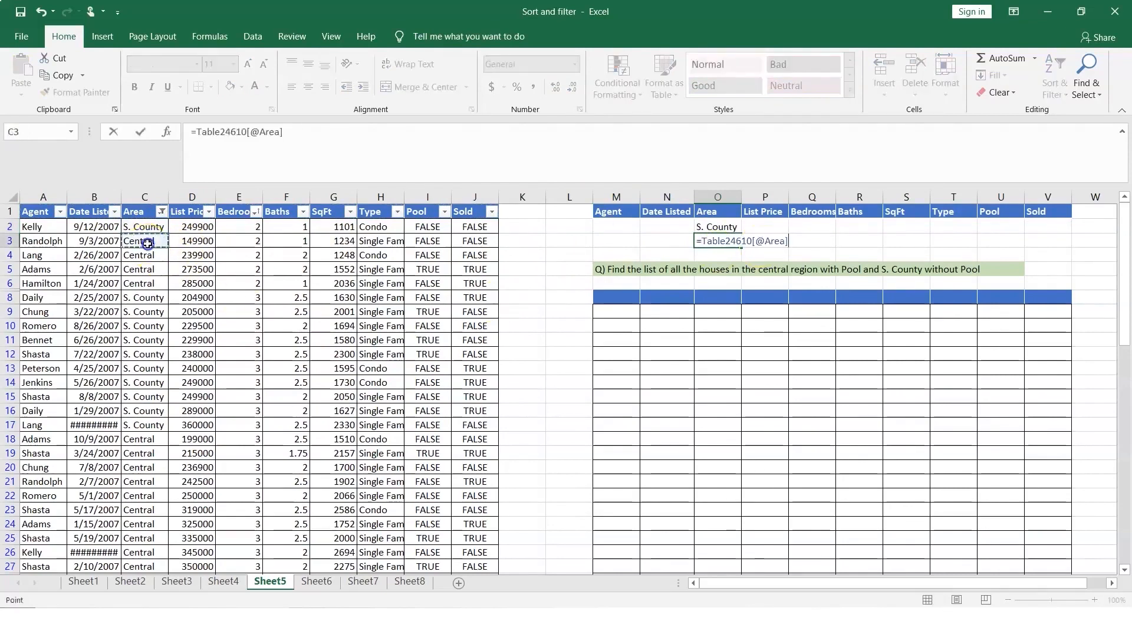
{"action": "key", "text": "Return"}
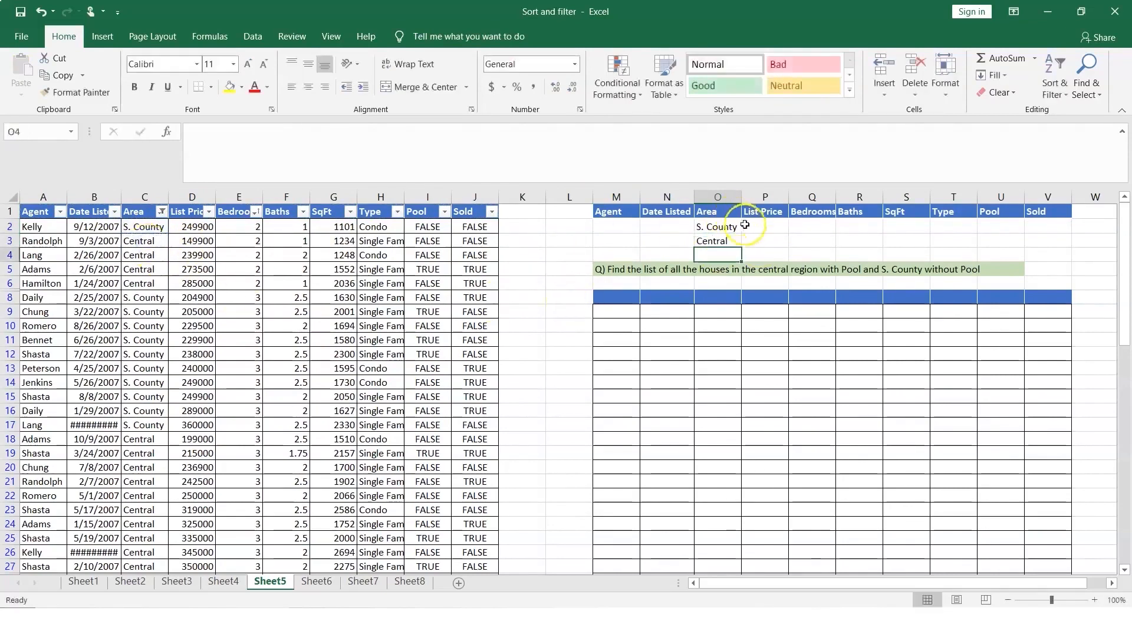
Set the Pool criterion for Central in U3 to TRUE with the formula =I5.
{"action": "left_click", "coordinate": [993, 225]}
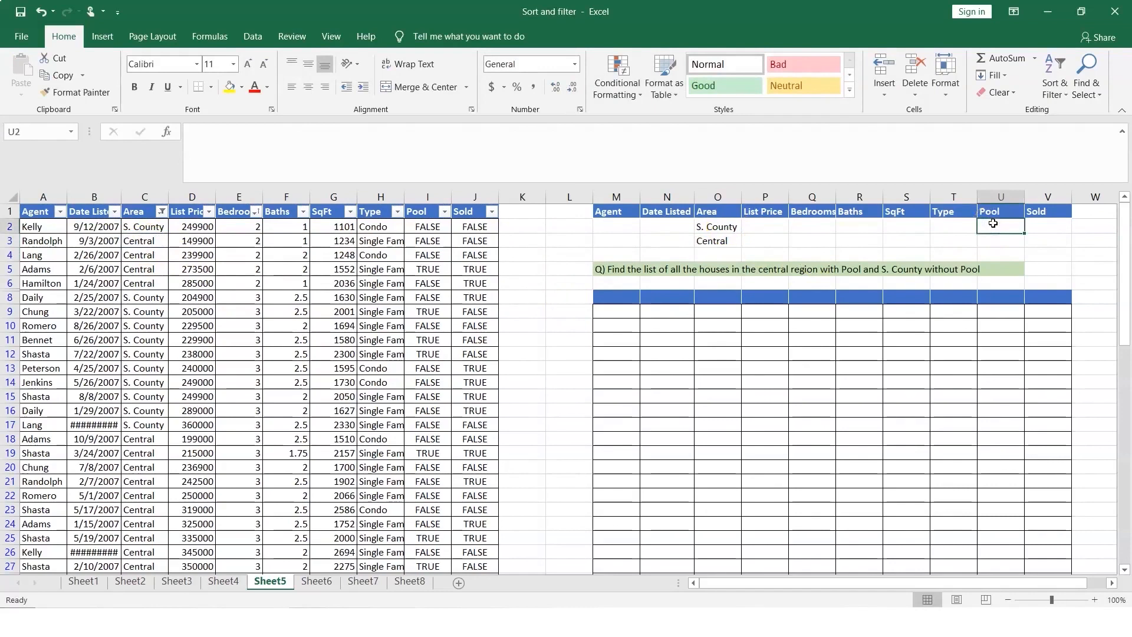
{"action": "left_click", "coordinate": [990, 241]}
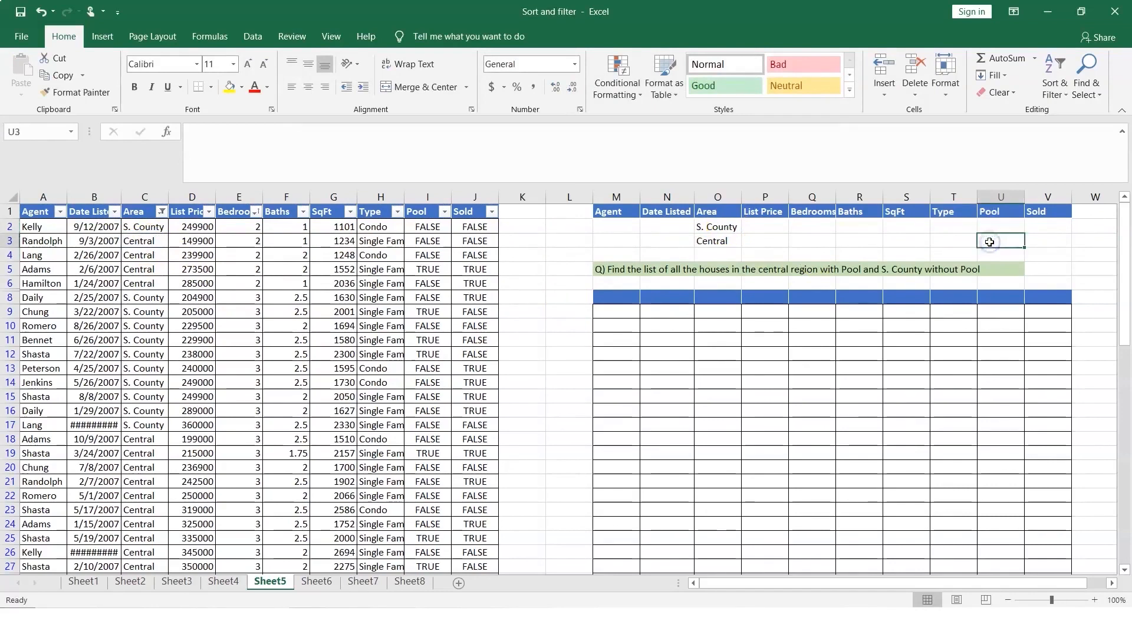
{"action": "type", "text": "="}
{"action": "left_click", "coordinate": [429, 268]}
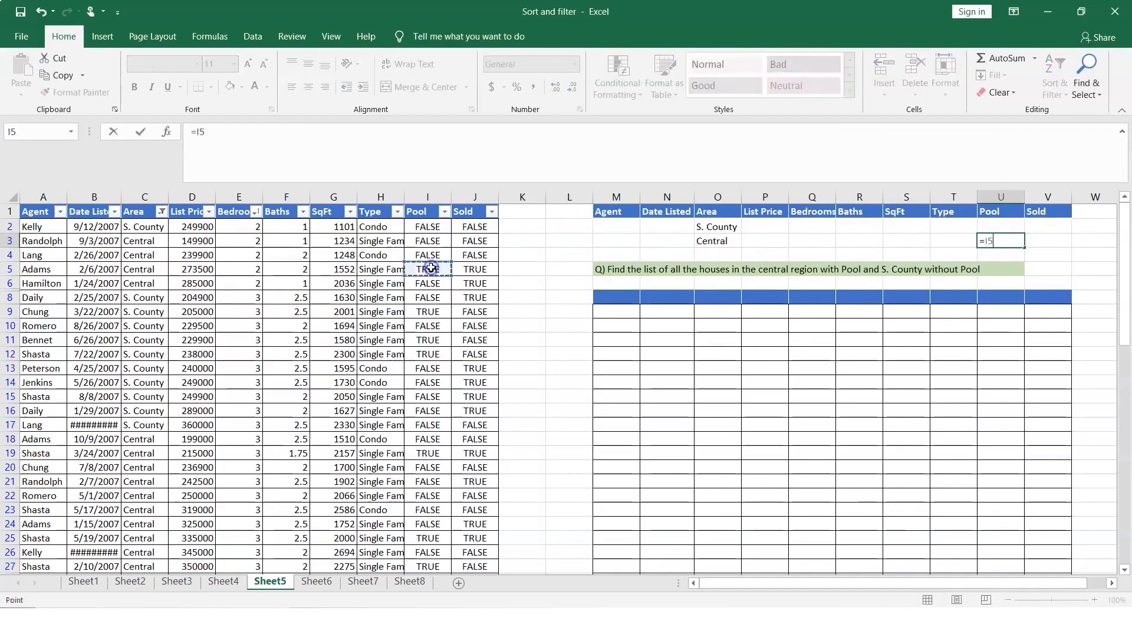
{"action": "key", "text": "Return"}
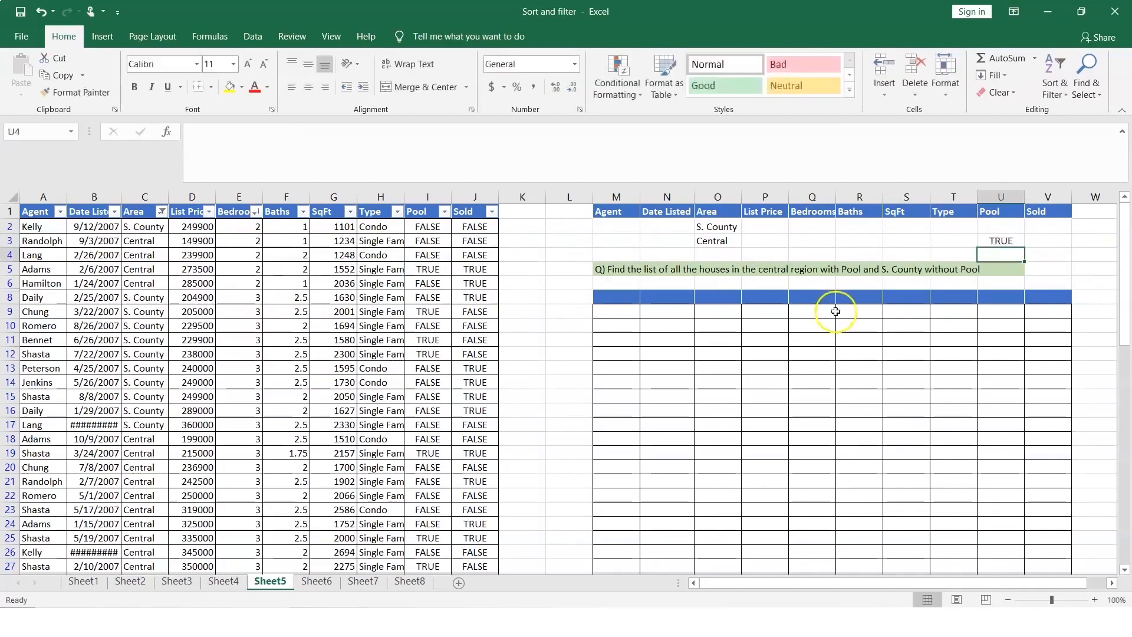
Set the Pool criterion for S. County in U2 to FALSE with a reference to I2.
{"action": "left_click", "coordinate": [1005, 228]}
{"action": "type", "text": "="}
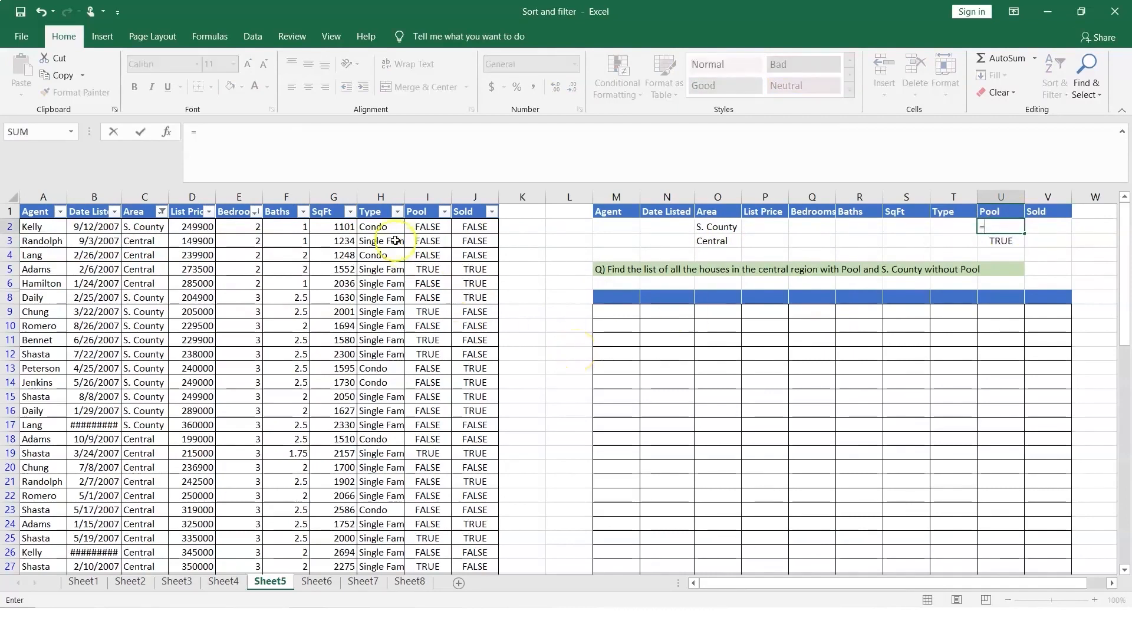
{"action": "left_click", "coordinate": [432, 229]}
{"action": "key", "text": "Return"}
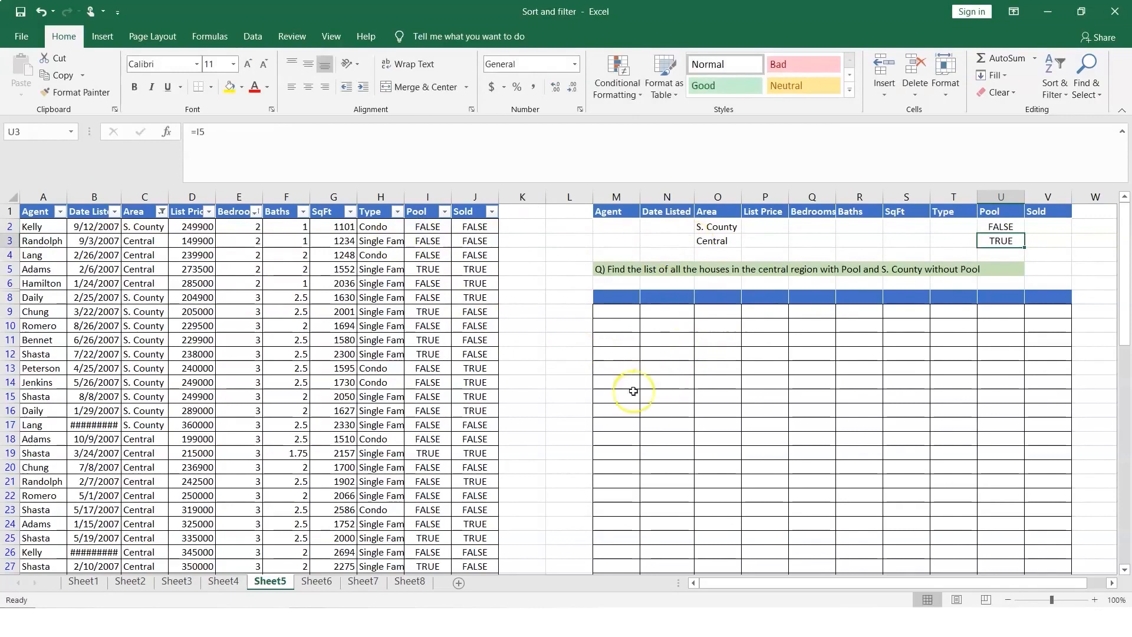
Run an Advanced Filter on A1:J126 with criteria range M1:V3, copying the matching rows to M8:V8.
{"action": "left_click", "coordinate": [613, 299]}
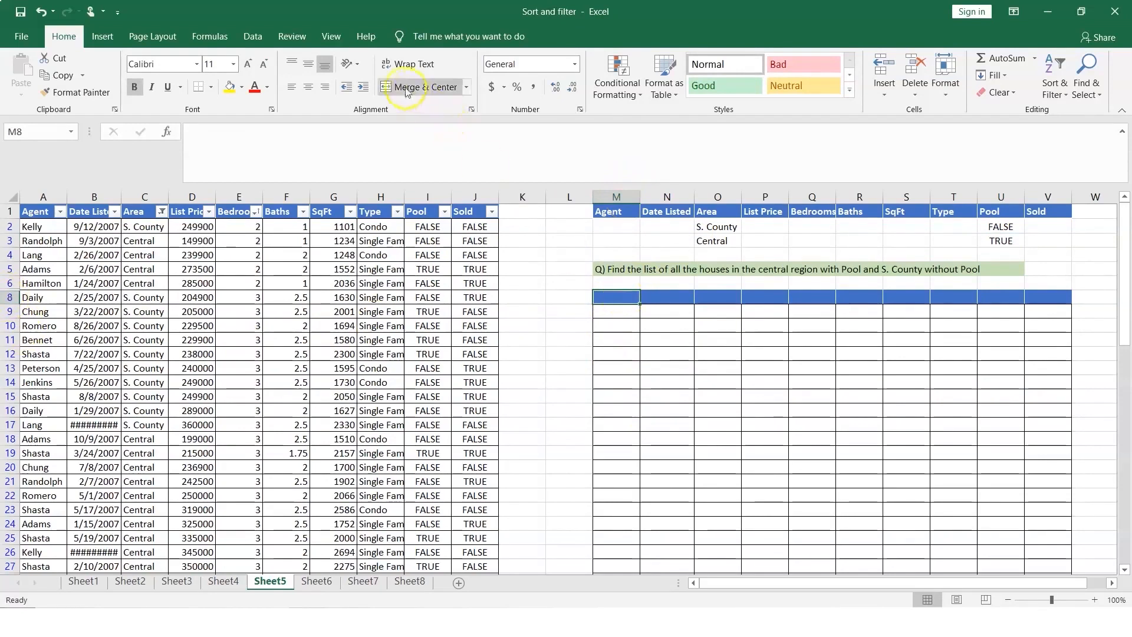
{"action": "left_click", "coordinate": [262, 42]}
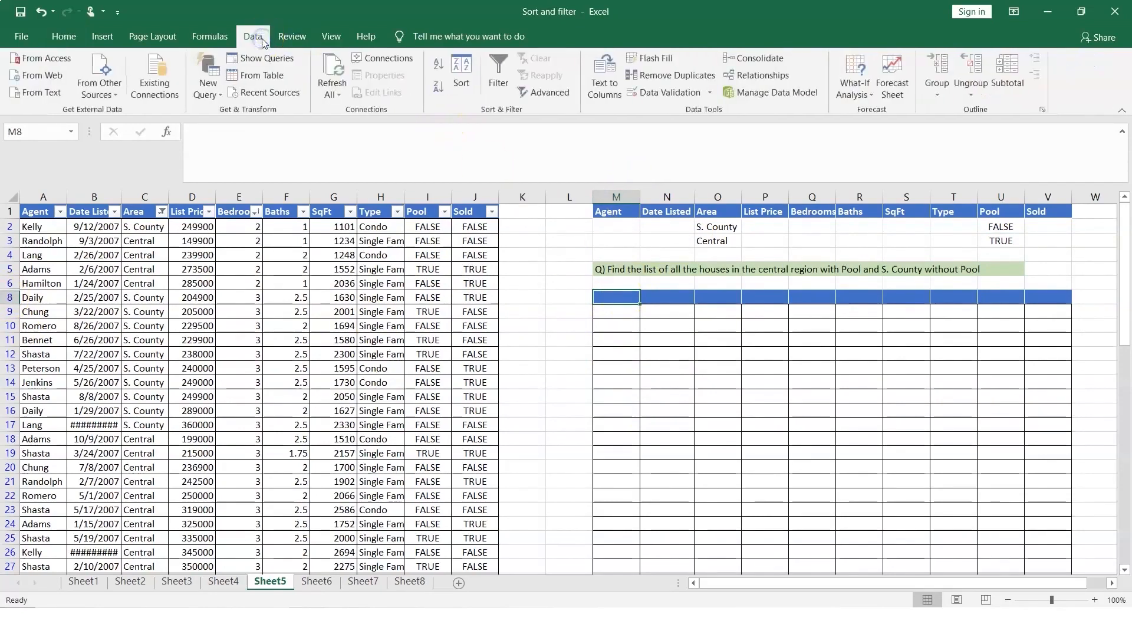
{"action": "left_click", "coordinate": [559, 96]}
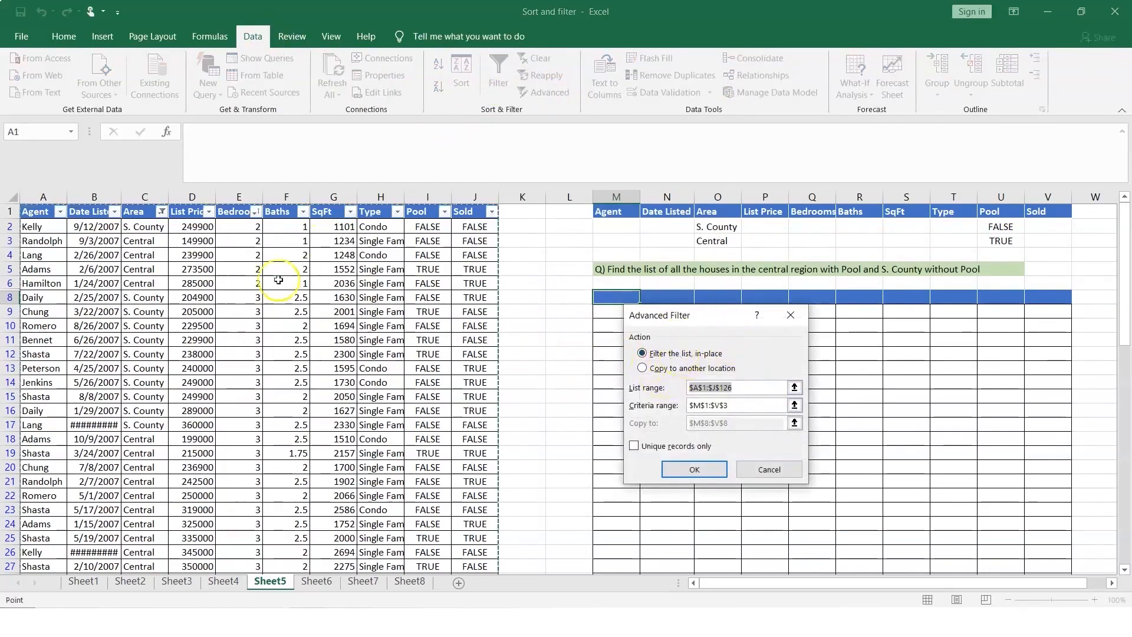
{"action": "left_click", "coordinate": [642, 369]}
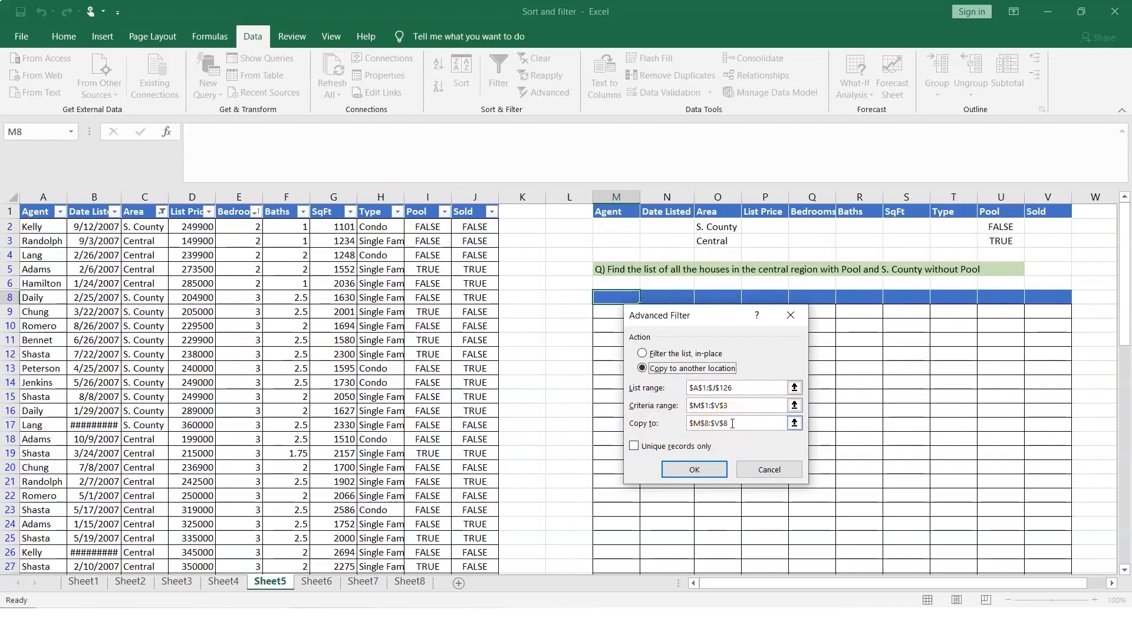
{"action": "left_click", "coordinate": [709, 468]}
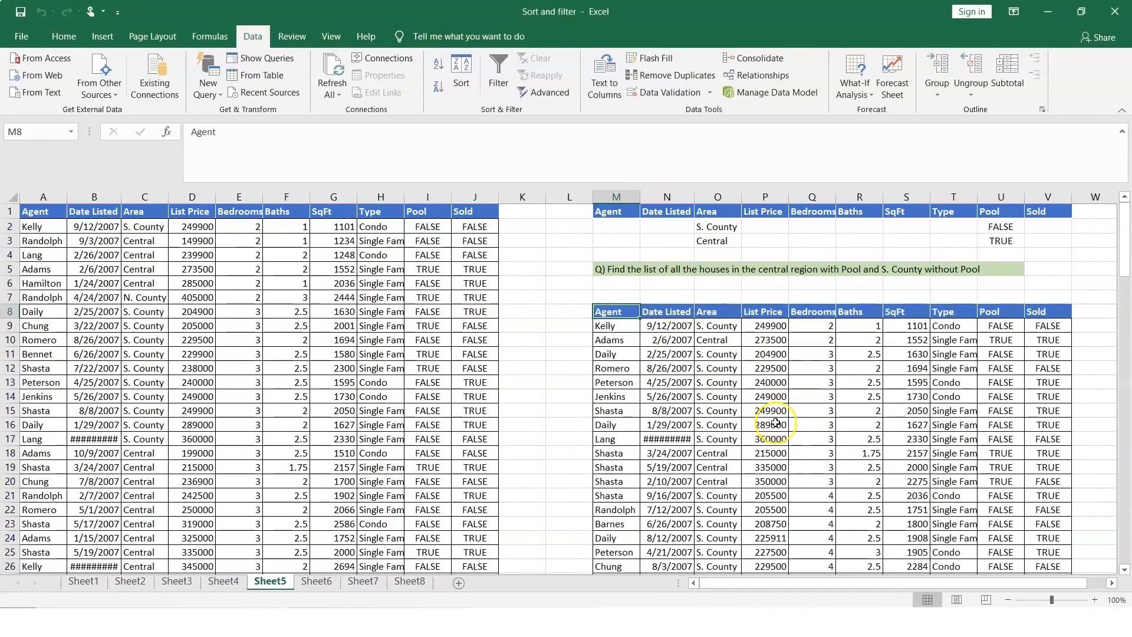
Check the Area values against the Pool values in several rows of the extracted list.
{"action": "left_click", "coordinate": [727, 327]}
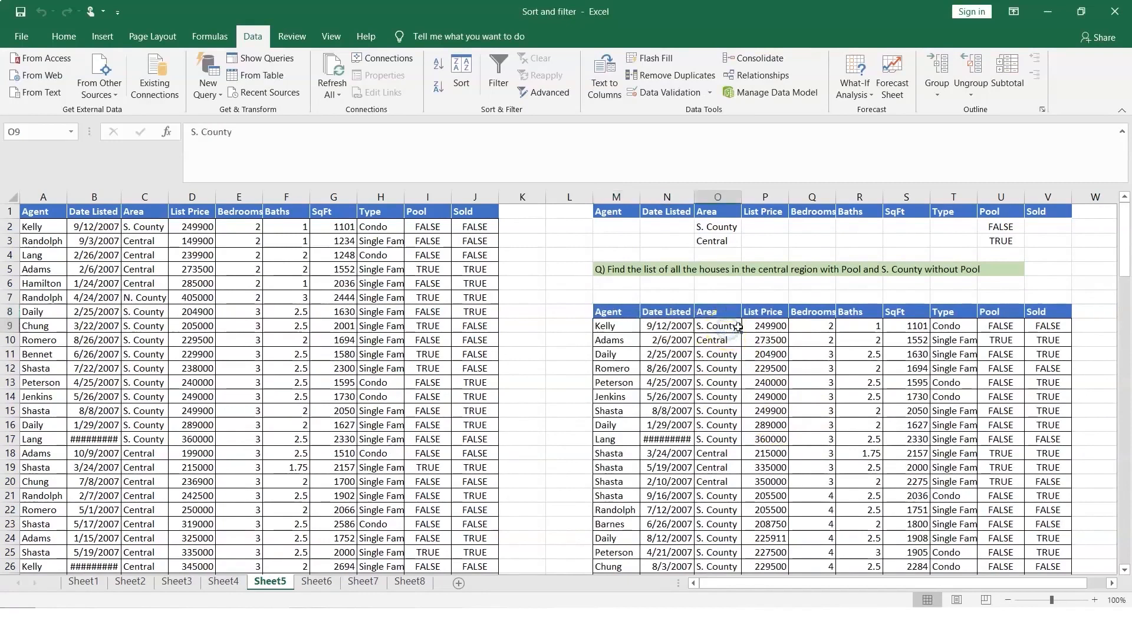
{"action": "left_click", "coordinate": [1007, 327]}
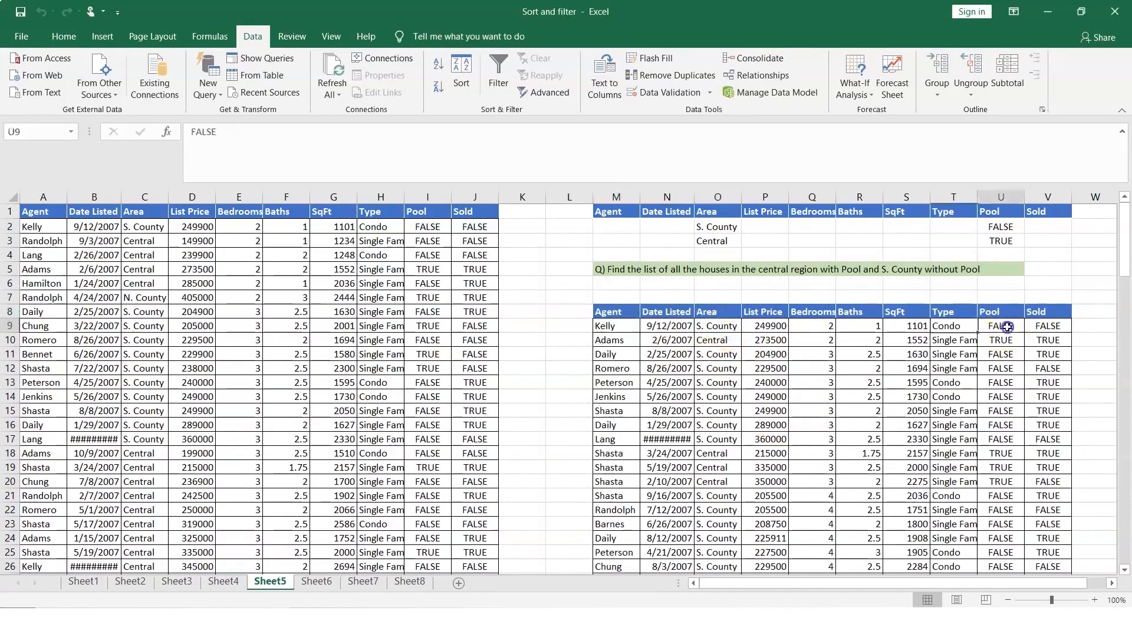
{"action": "left_click", "coordinate": [727, 340]}
{"action": "left_click", "coordinate": [1015, 338]}
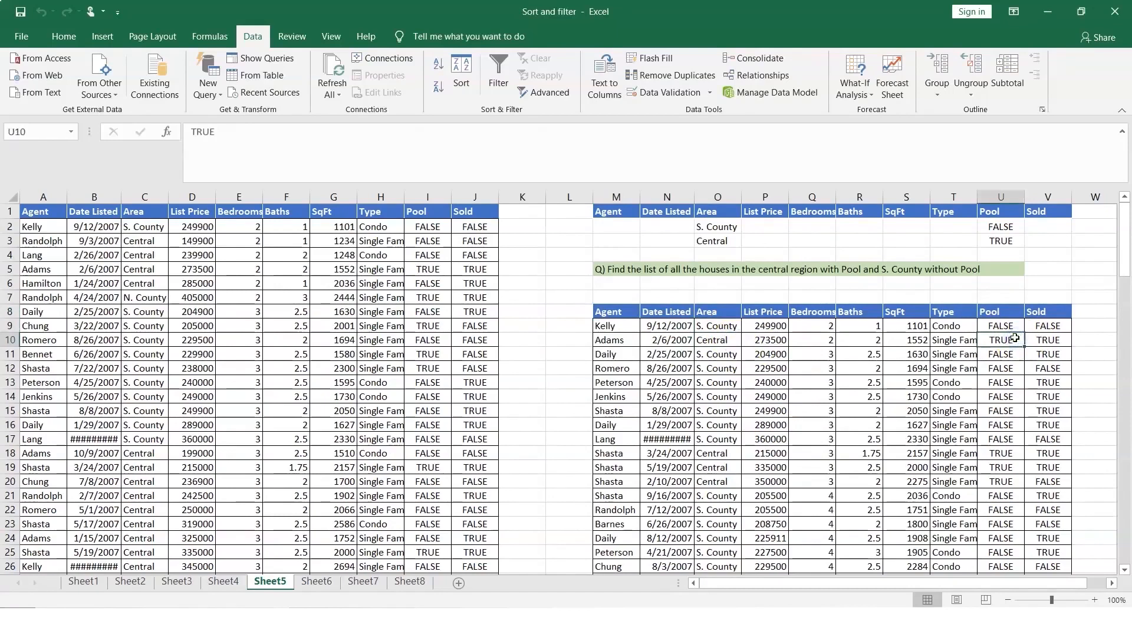
{"action": "left_click", "coordinate": [728, 354]}
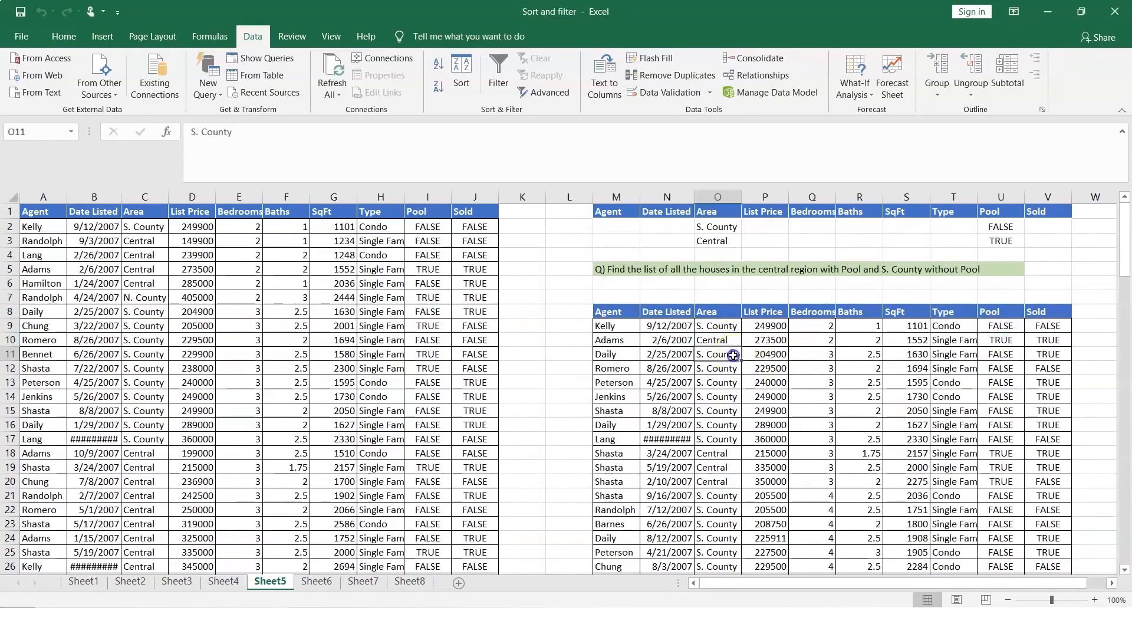
{"action": "left_click", "coordinate": [1003, 353]}
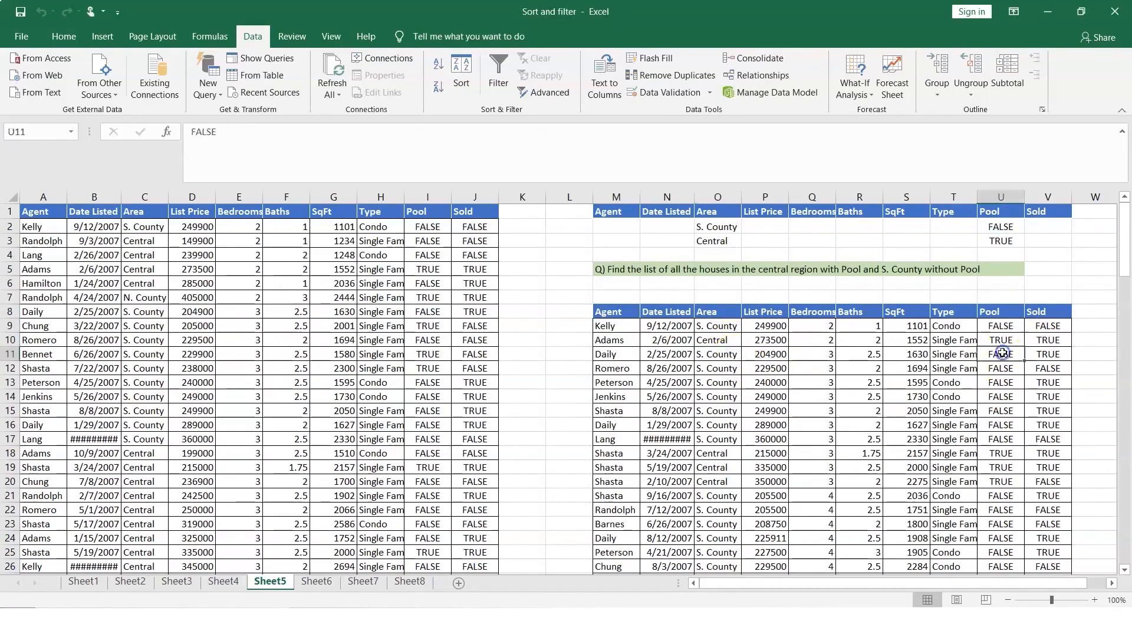
{"action": "left_click", "coordinate": [725, 458]}
{"action": "left_click", "coordinate": [998, 453]}
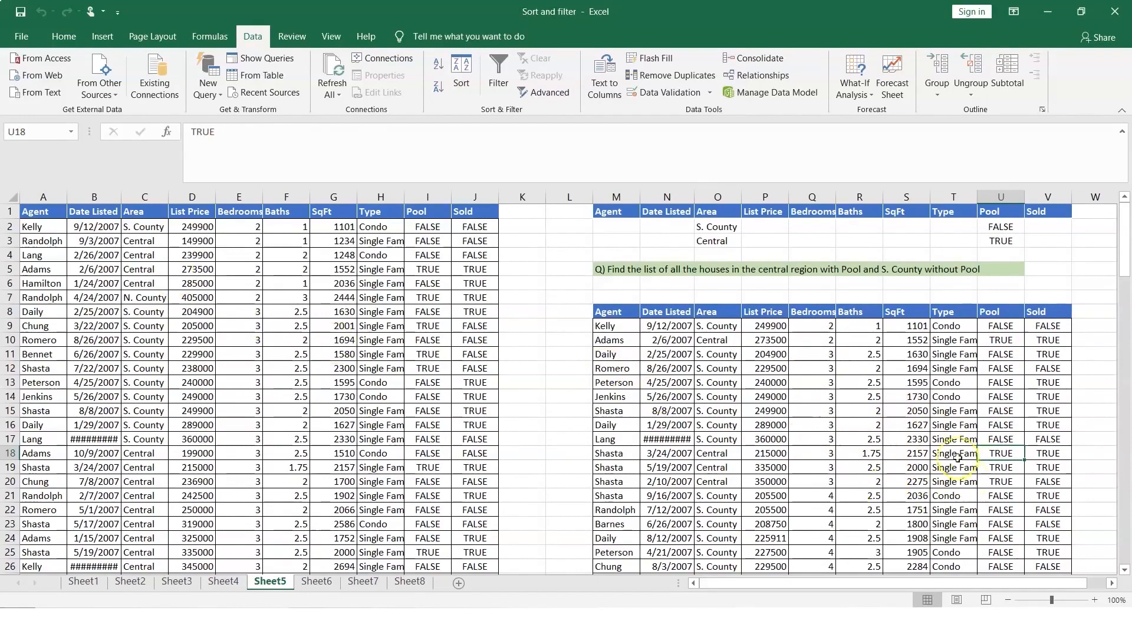
Widen the Date Listed and Type columns of the extracted list, N and T, and the listings table's Date Listed column B.
{"action": "left_click_drag", "start_coordinate": [695, 197], "coordinate": [717, 196]}
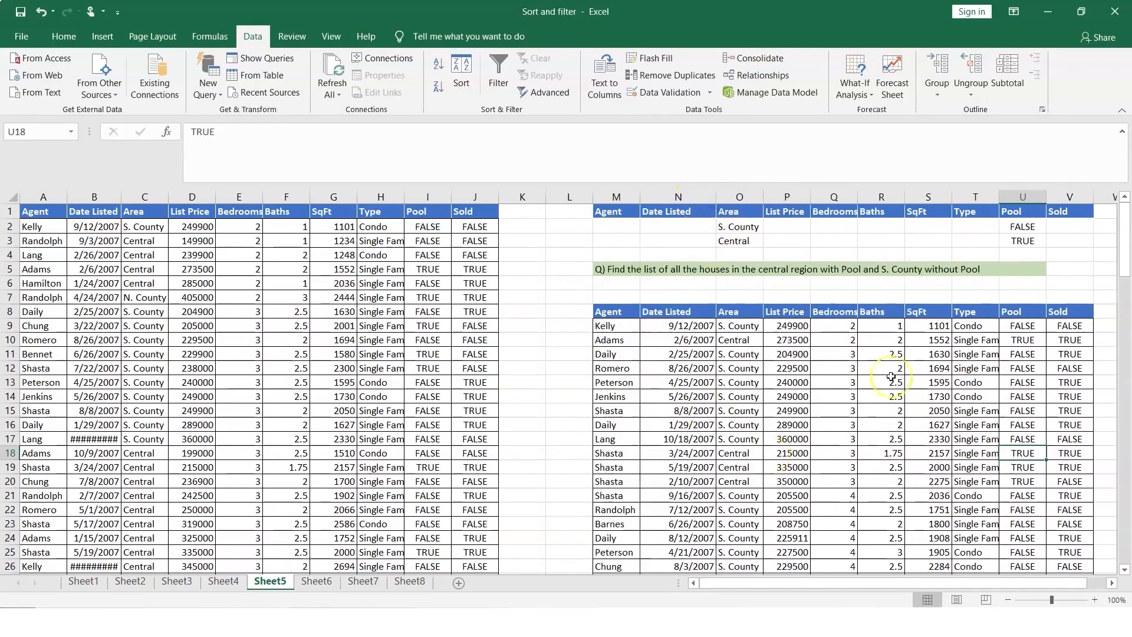
{"action": "left_click_drag", "start_coordinate": [999, 196], "coordinate": [1010, 196]}
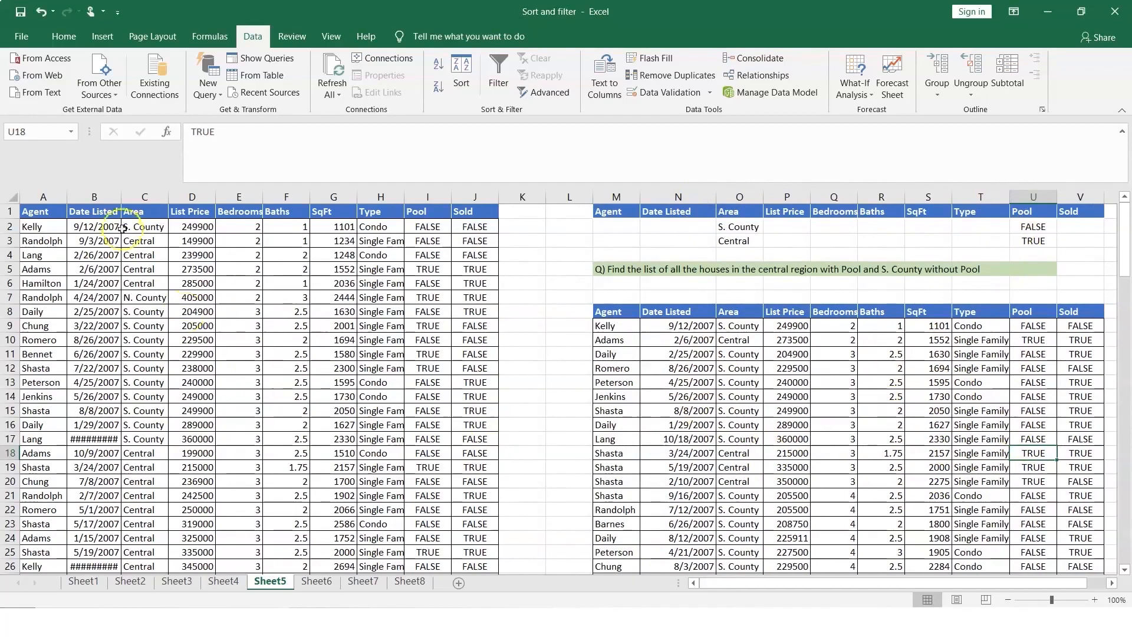
{"action": "left_click_drag", "start_coordinate": [123, 196], "coordinate": [134, 196]}
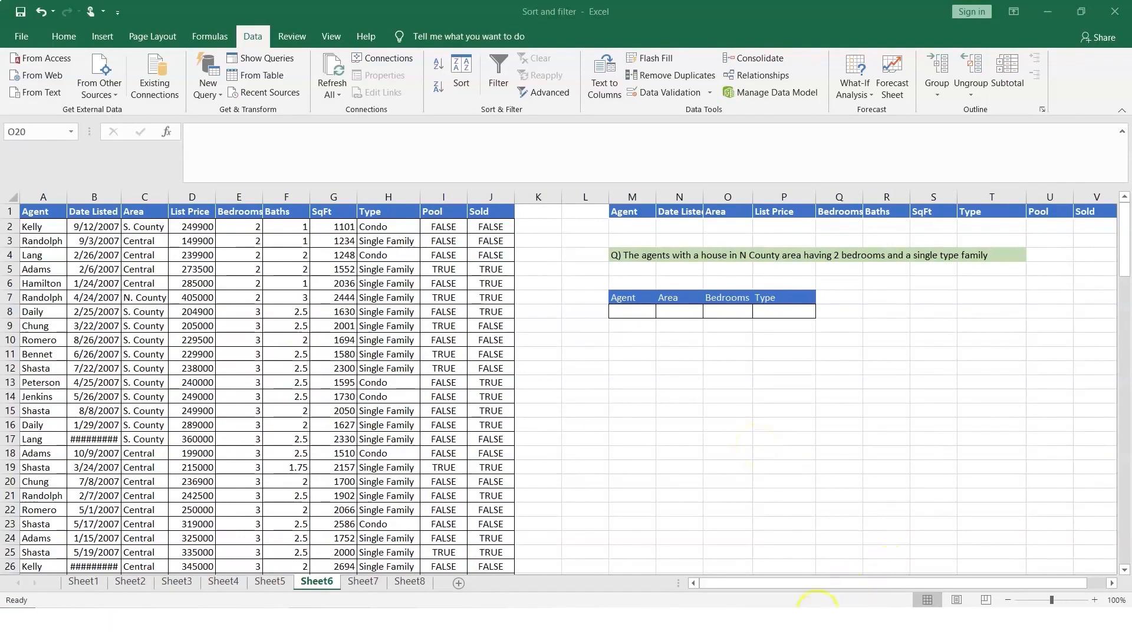
Switch to the Notepad question list, correct the sheet6 question to "N County" and "2 brs", review its required output columns, and return to Excel.
{"action": "key", "text": "alt+Tab"}
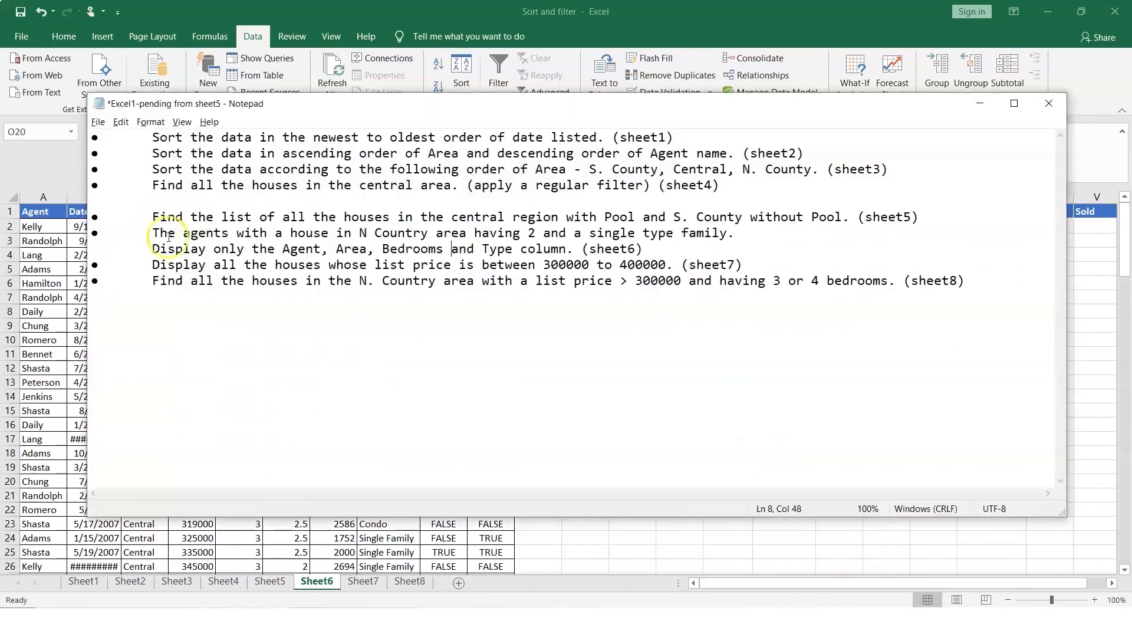
{"action": "left_click_drag", "start_coordinate": [154, 233], "coordinate": [431, 234]}
{"action": "left_click", "coordinate": [422, 233]}
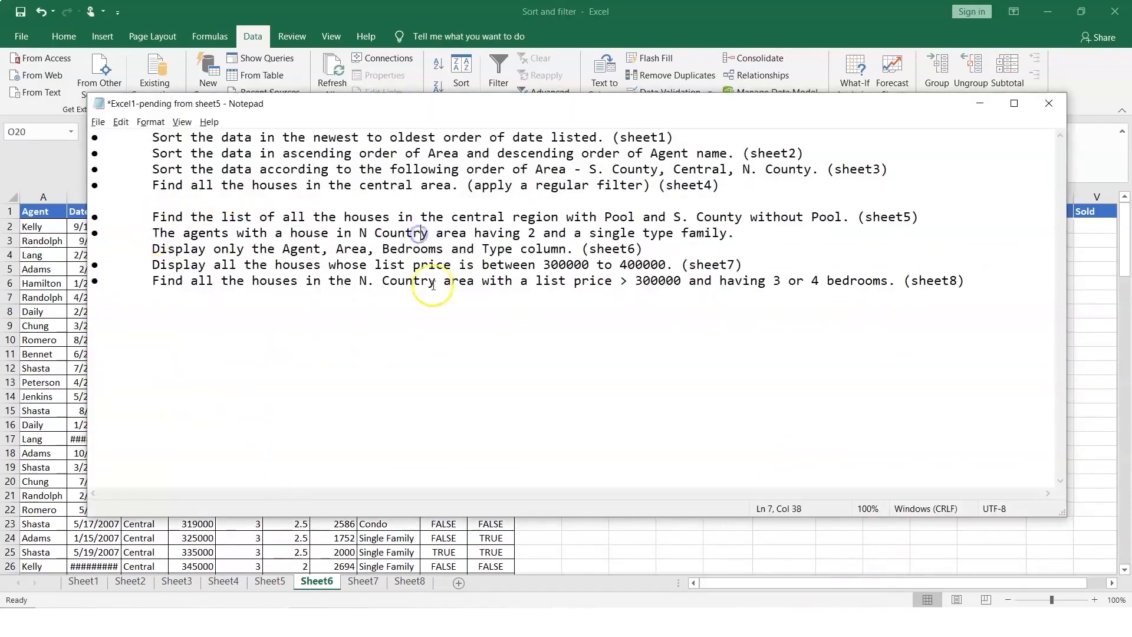
{"action": "key", "text": "BackSpace"}
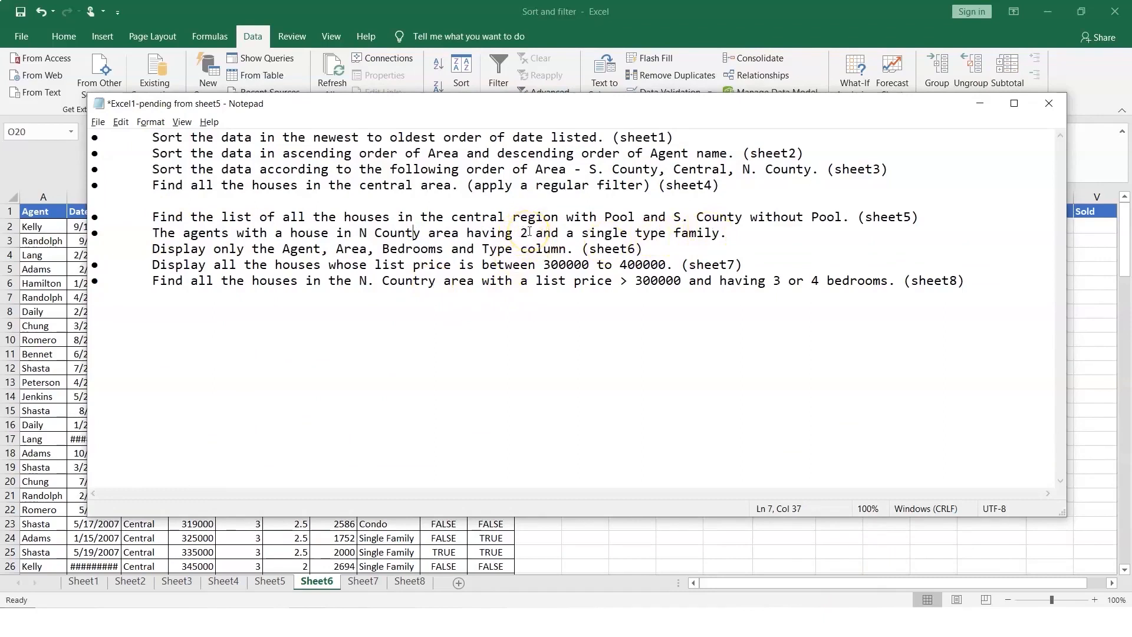
{"action": "type", "text": "brs"}
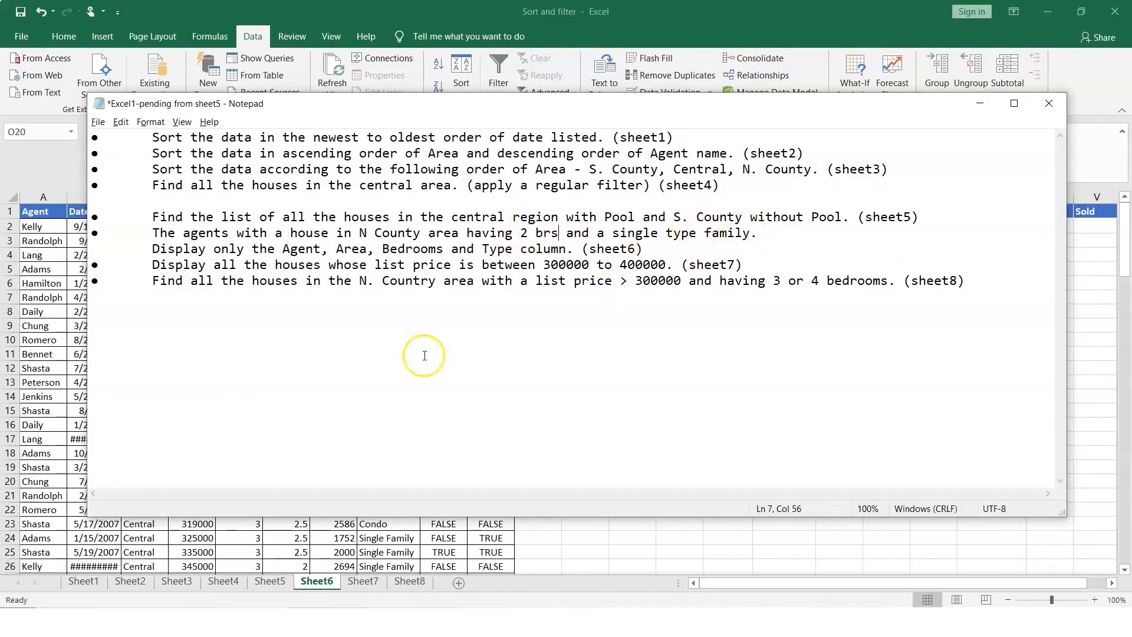
{"action": "left_click_drag", "start_coordinate": [283, 249], "coordinate": [514, 245]}
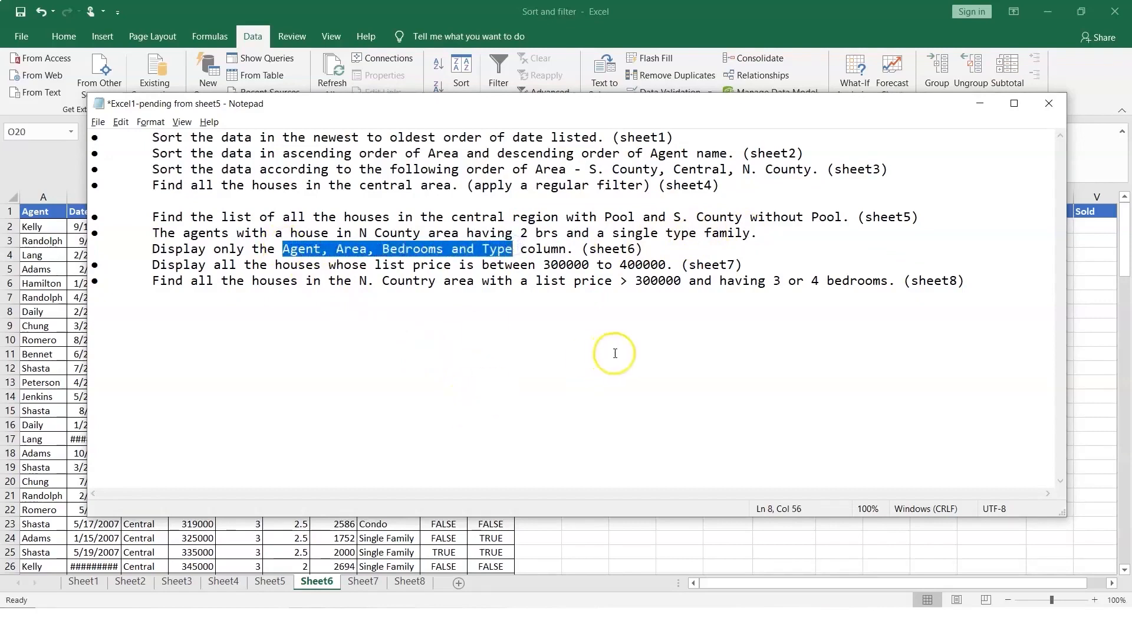
{"action": "left_click", "coordinate": [980, 106]}
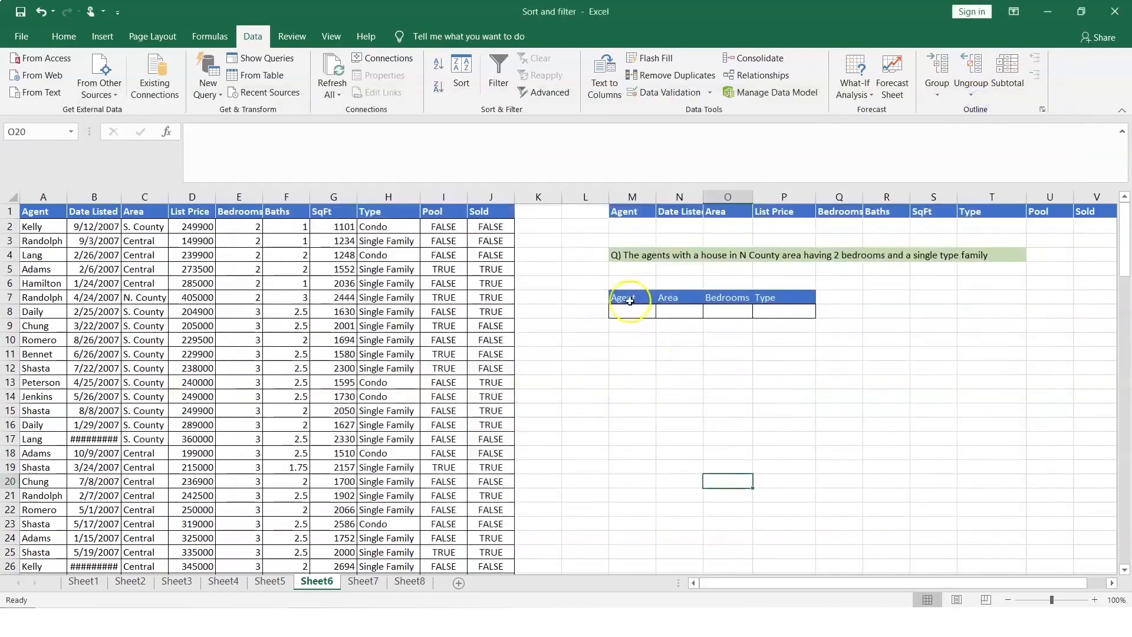
Compare Sheet6's output headers, Agent, Area, Bedrooms and Type, with the listings table headers and the criteria headers.
{"action": "left_click_drag", "start_coordinate": [627, 299], "coordinate": [804, 302]}
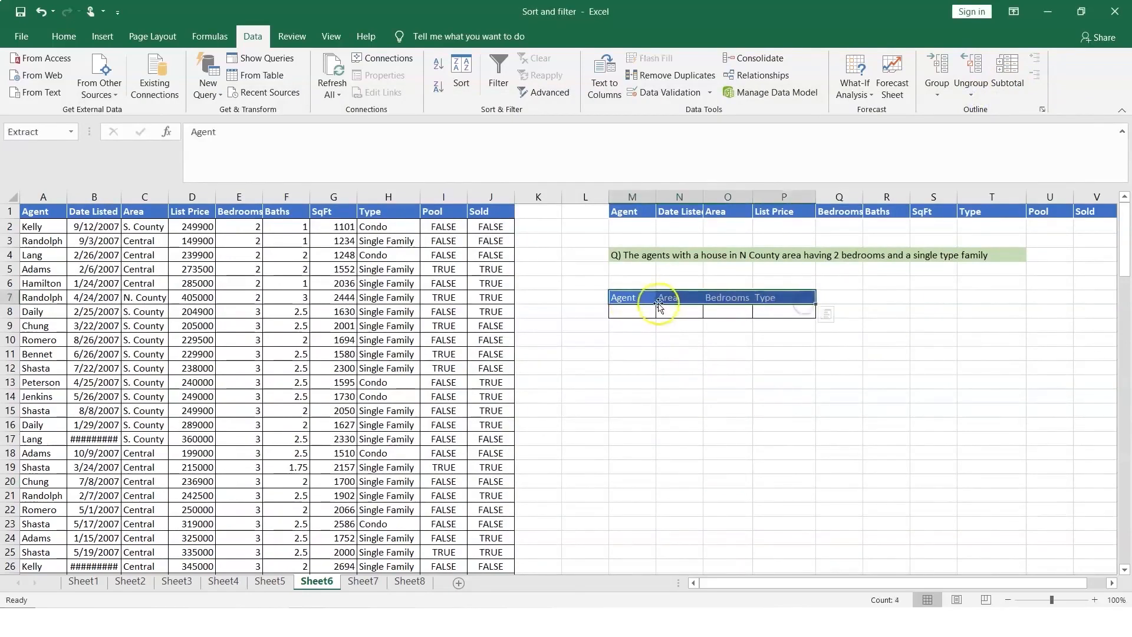
{"action": "left_click", "coordinate": [770, 300]}
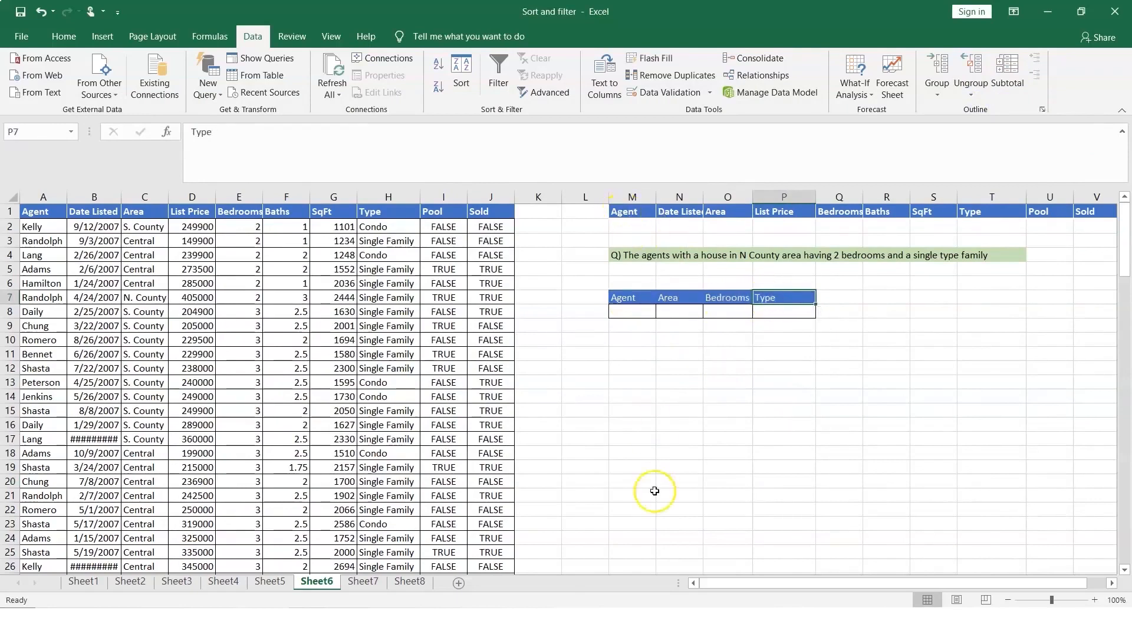
{"action": "left_click_drag", "start_coordinate": [35, 216], "coordinate": [482, 211]}
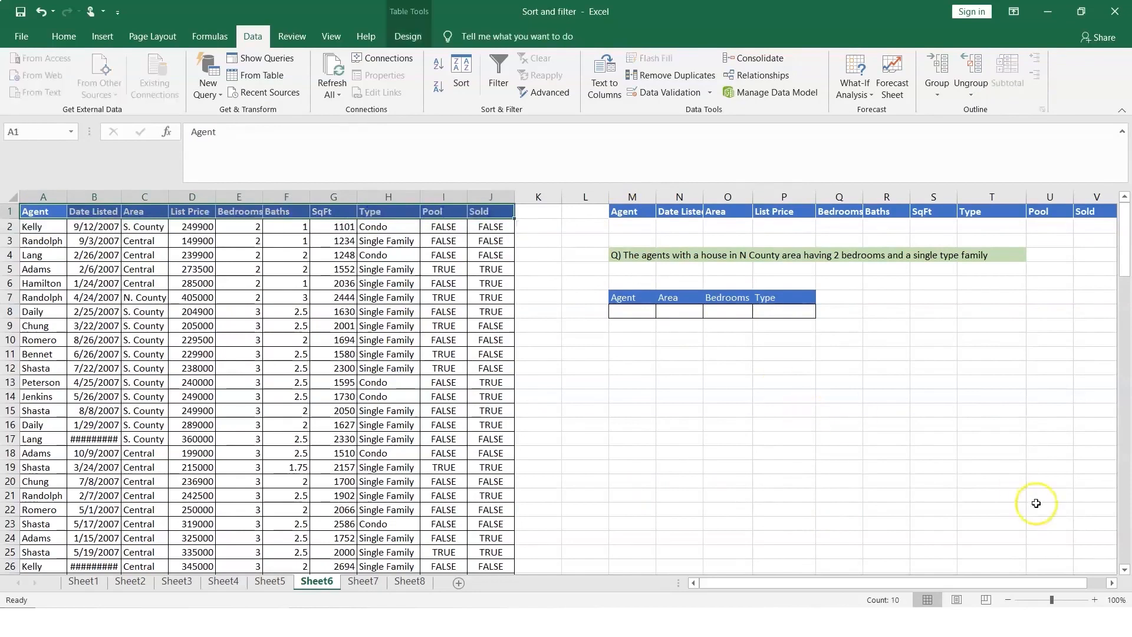
{"action": "left_click", "coordinate": [1112, 583]}
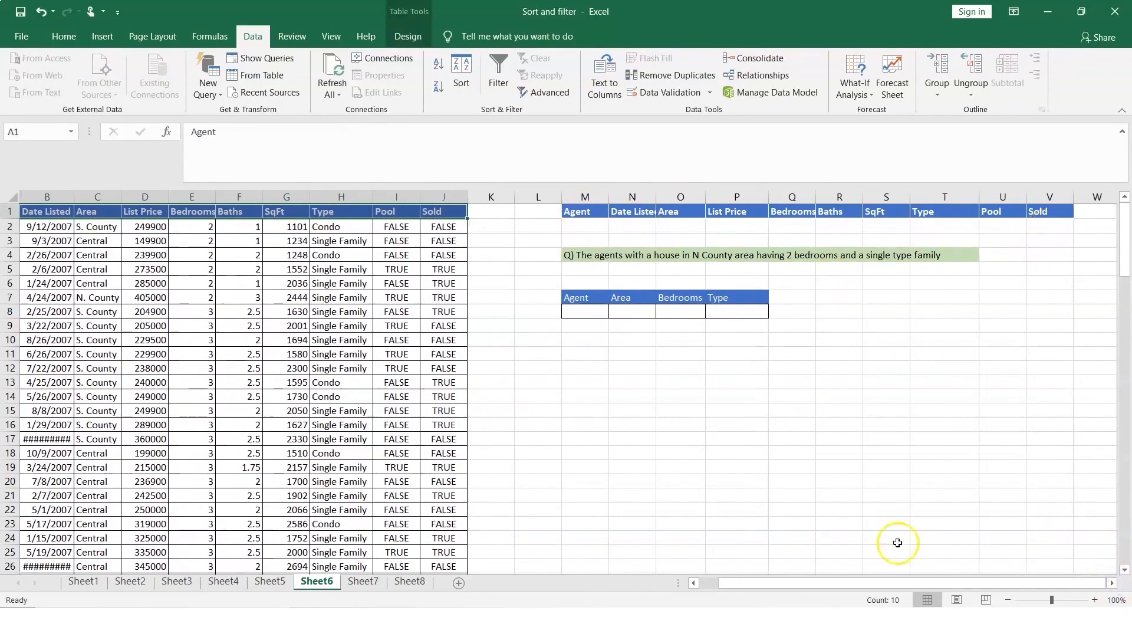
{"action": "left_click", "coordinate": [707, 583]}
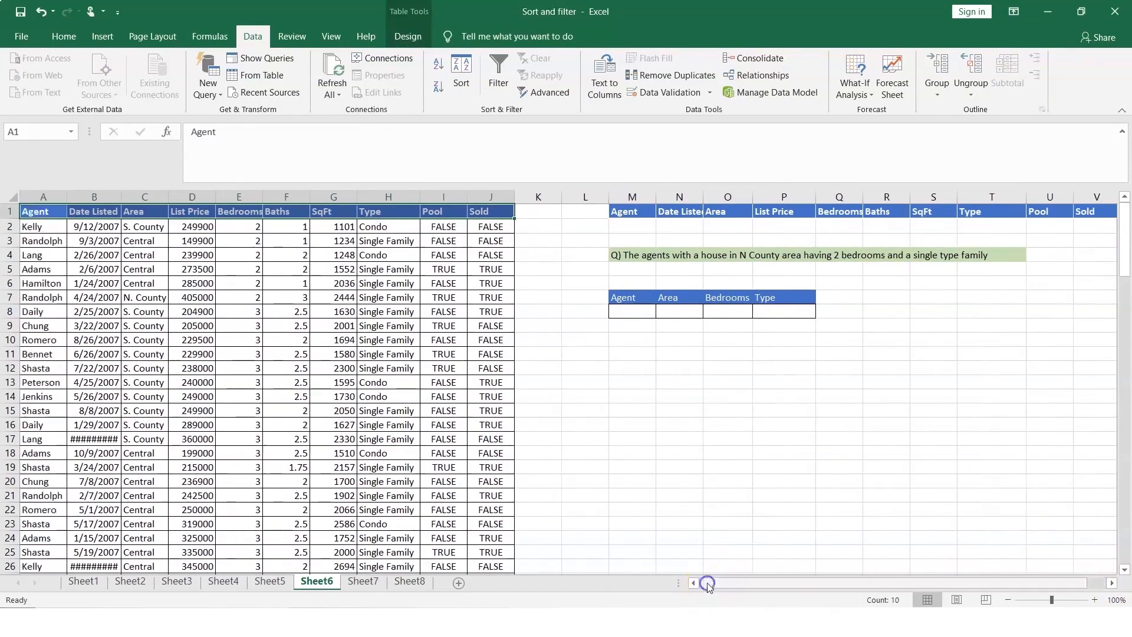
Set the Area criterion in O2 of Sheet6 to N. County by referencing C7 in the listings table.
{"action": "left_click", "coordinate": [1112, 584]}
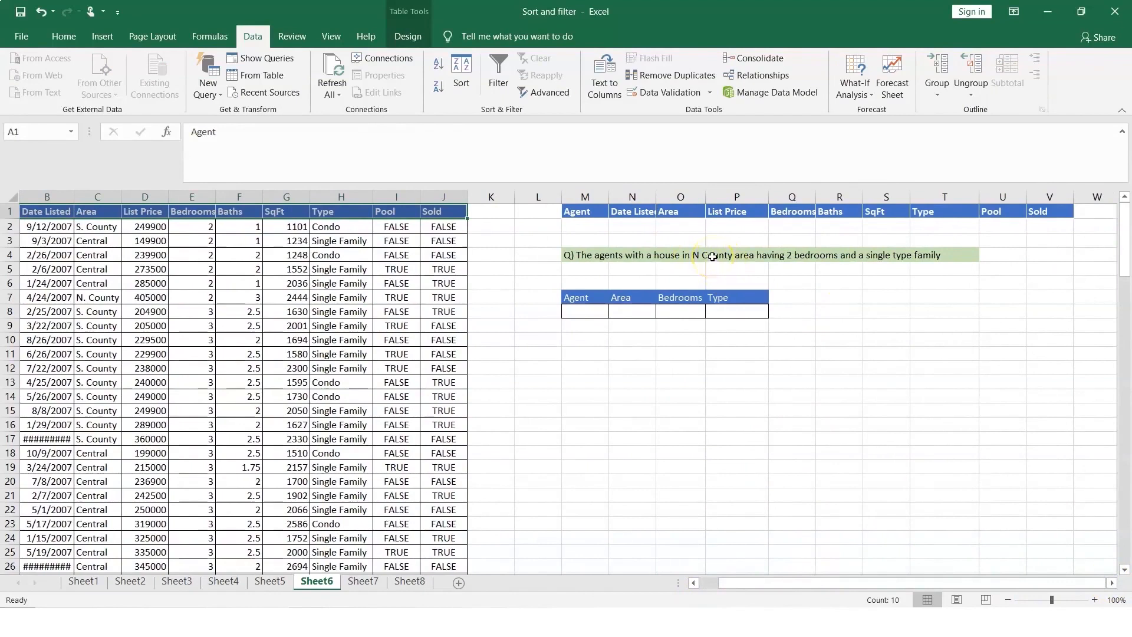
{"action": "left_click", "coordinate": [684, 221]}
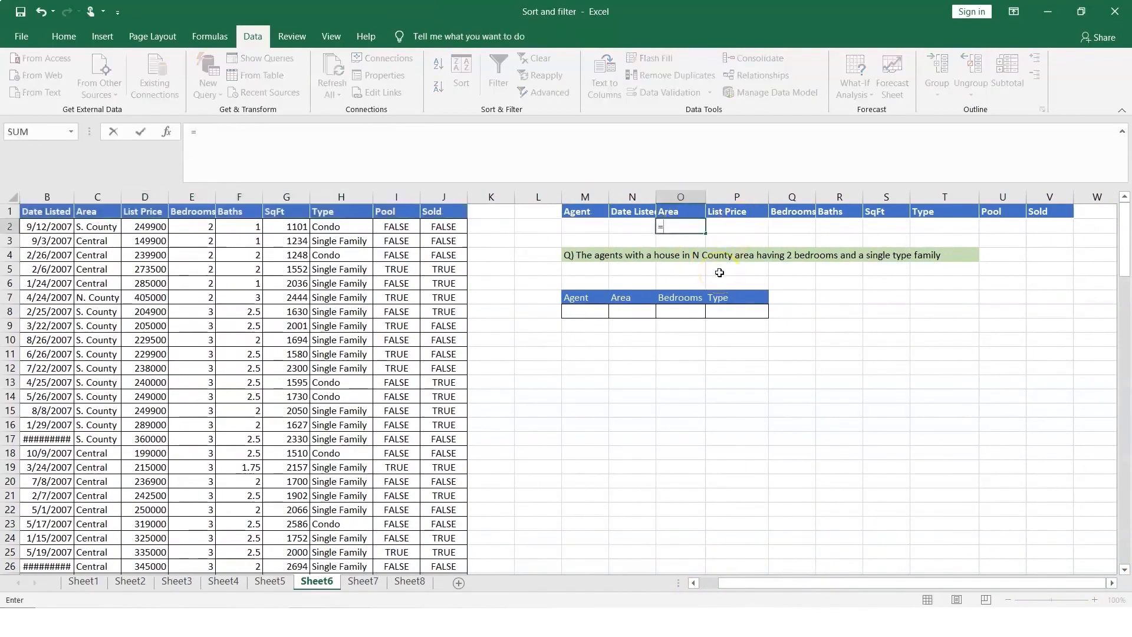
{"action": "type", "text": "="}
{"action": "left_click", "coordinate": [93, 297]}
{"action": "key", "text": "Return"}
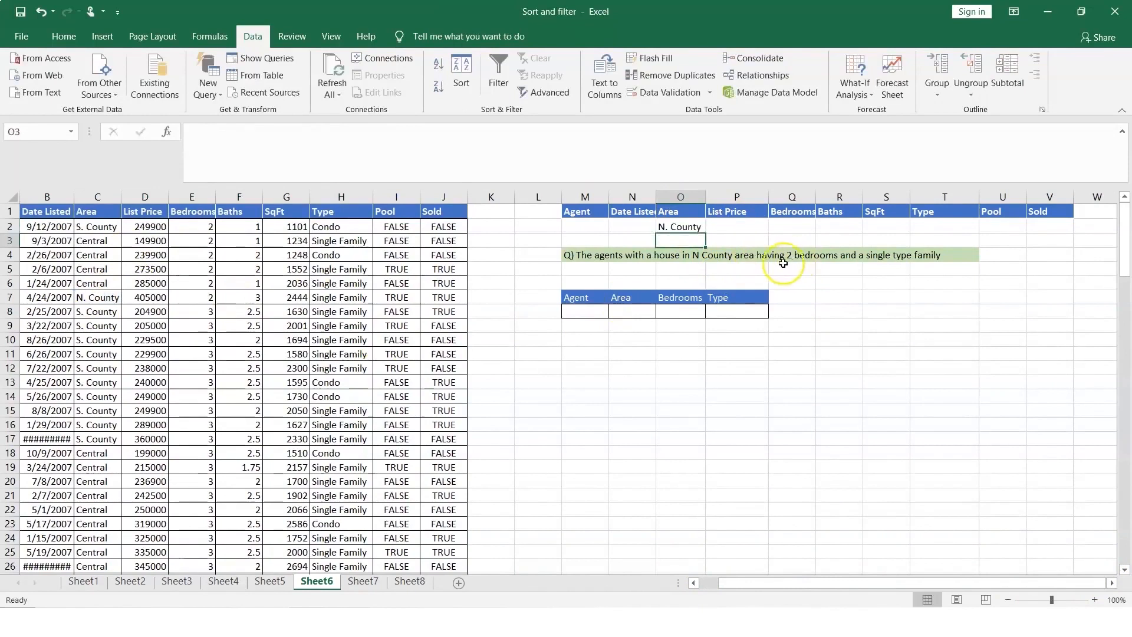
Set the Bedrooms criterion in Q2 to 2 by referencing E2 in the listings table.
{"action": "left_click", "coordinate": [789, 224]}
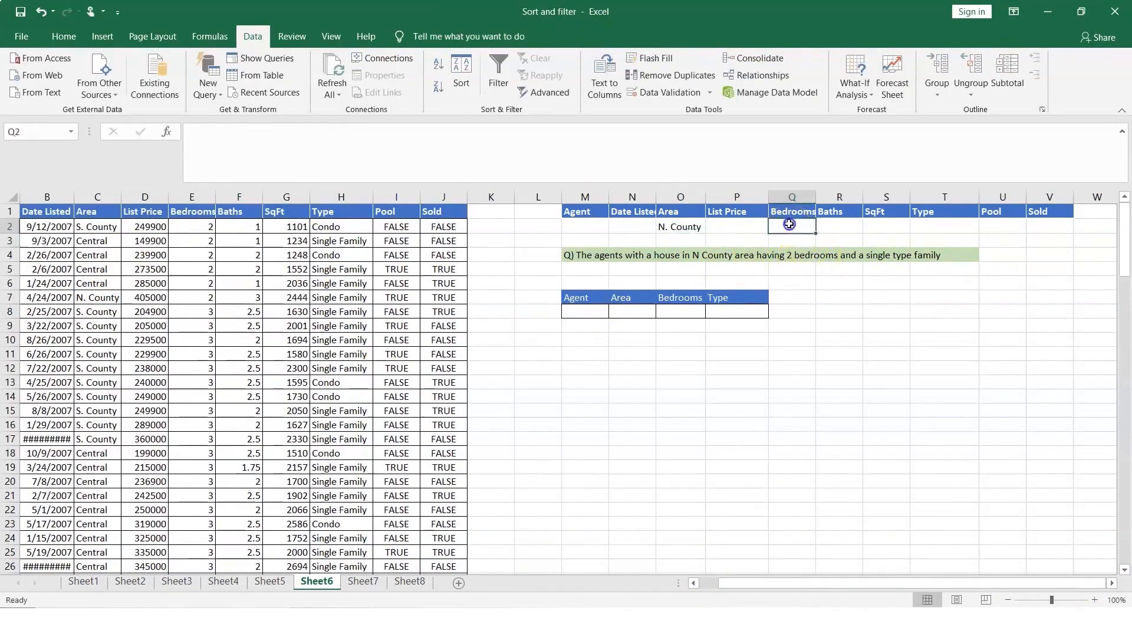
{"action": "type", "text": "="}
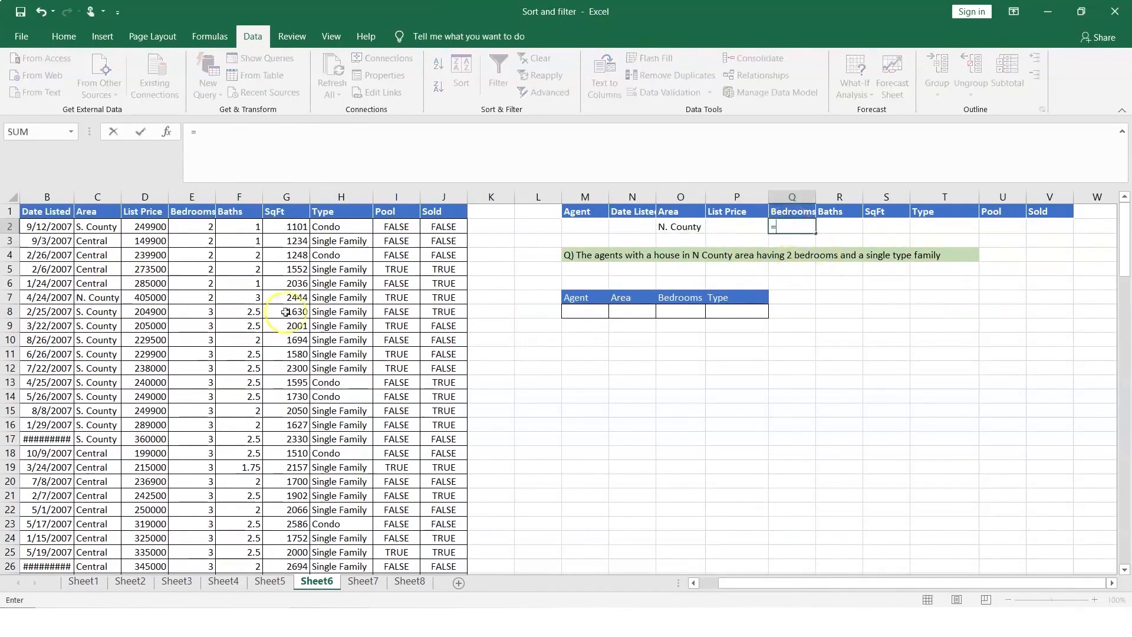
{"action": "left_click", "coordinate": [203, 226]}
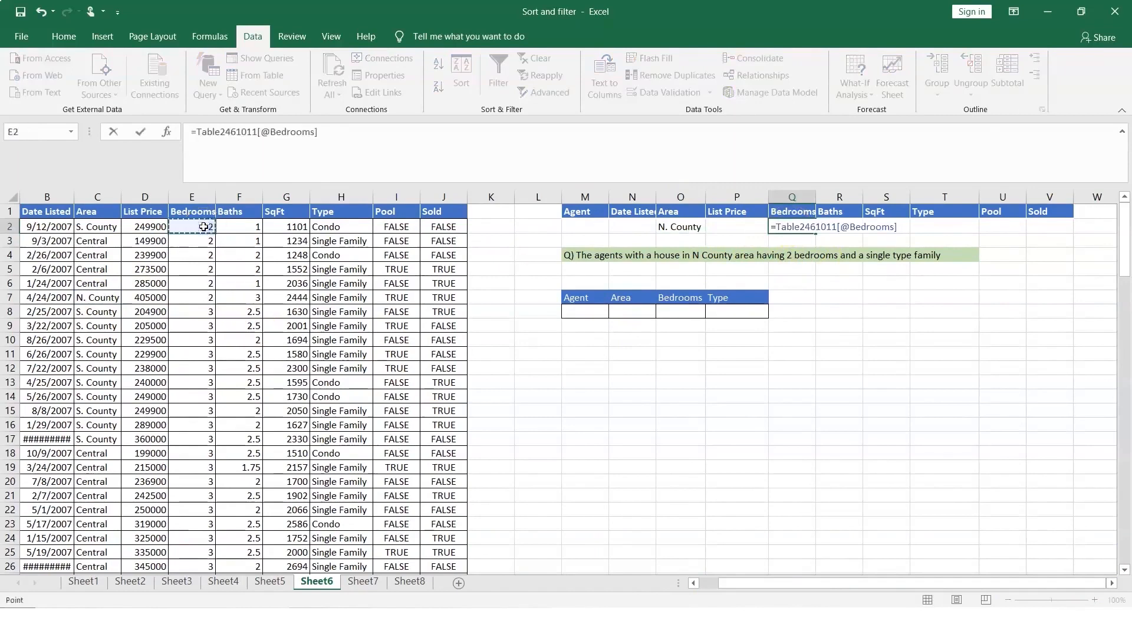
{"action": "key", "text": "Return"}
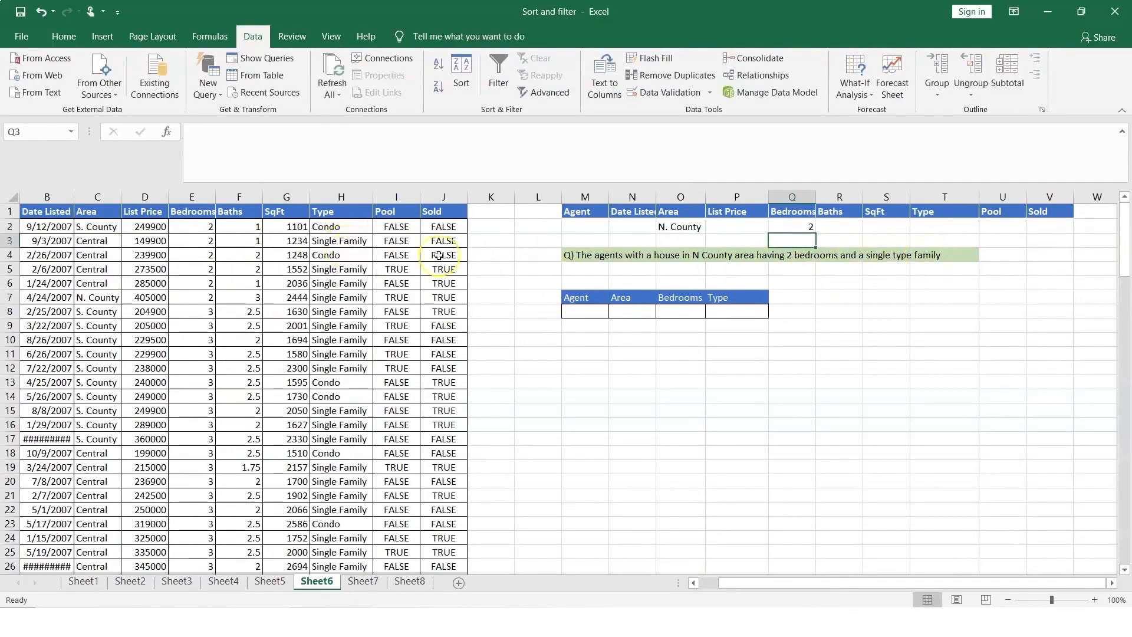
Set the Type criterion in T2 of Sheet6 to Single Family by referencing H3 in the listings table.
{"action": "left_click", "coordinate": [938, 226]}
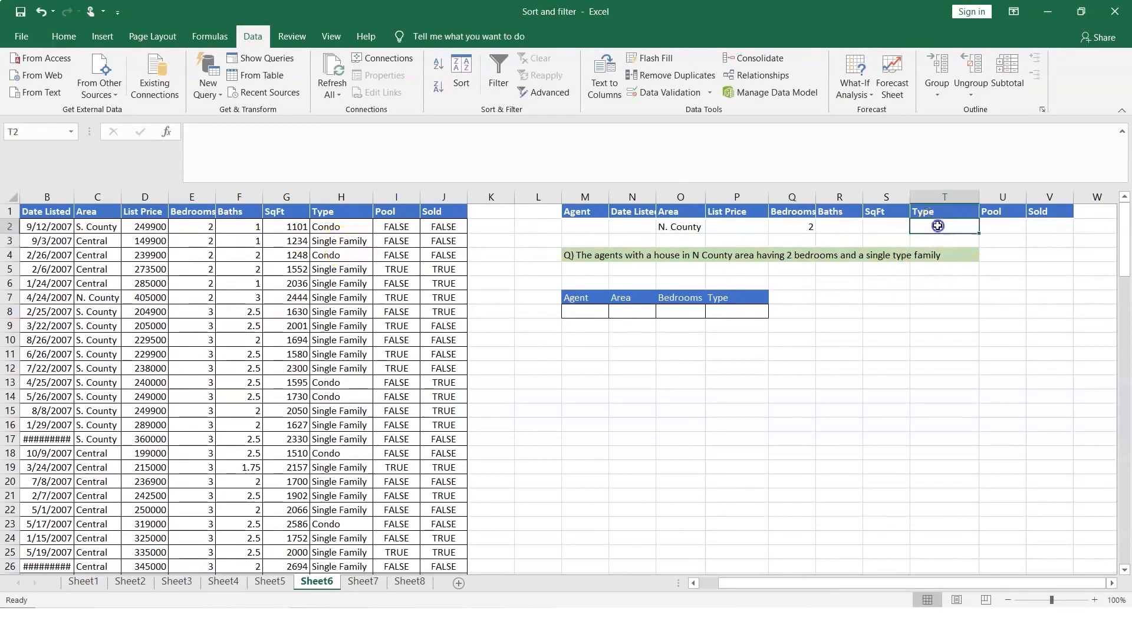
{"action": "type", "text": "="}
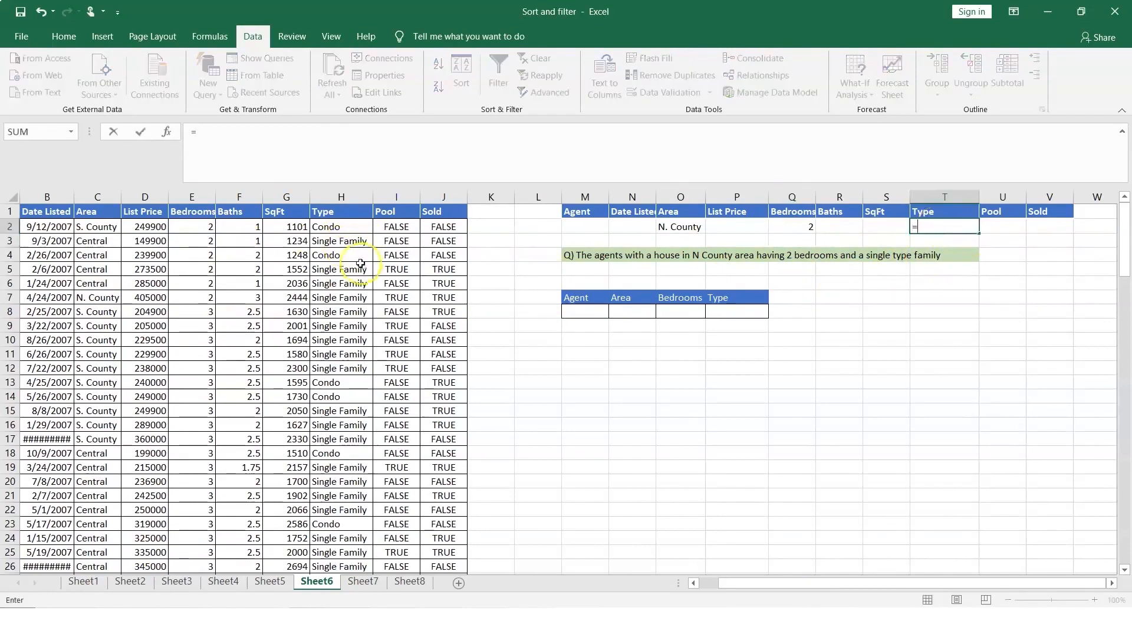
{"action": "left_click", "coordinate": [343, 242]}
{"action": "key", "text": "Return"}
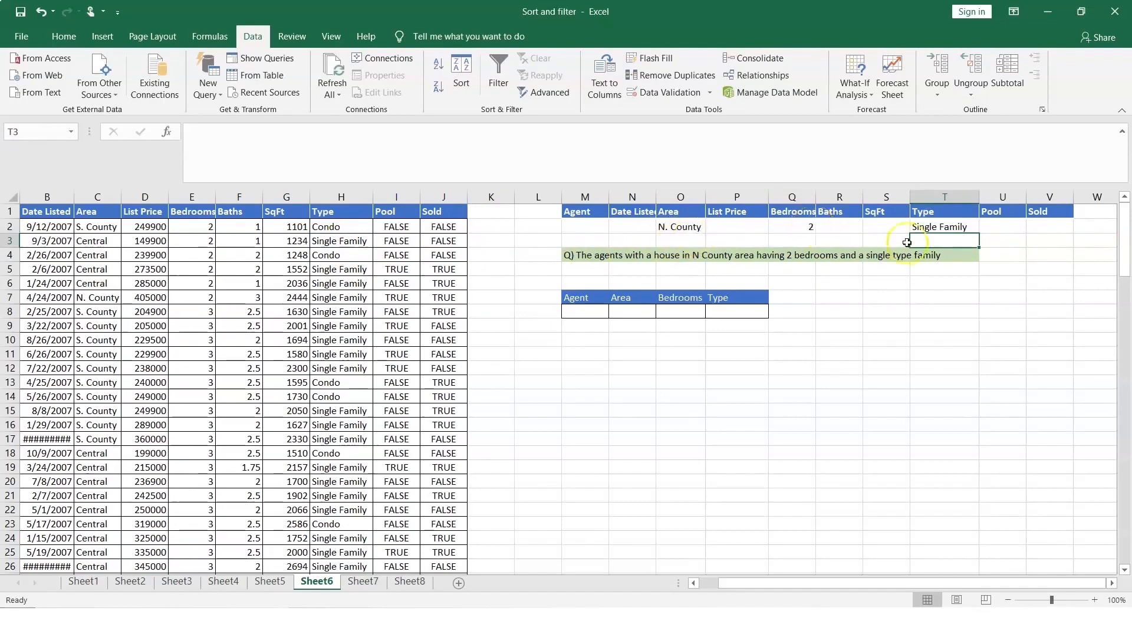
{"action": "left_click", "coordinate": [944, 226]}
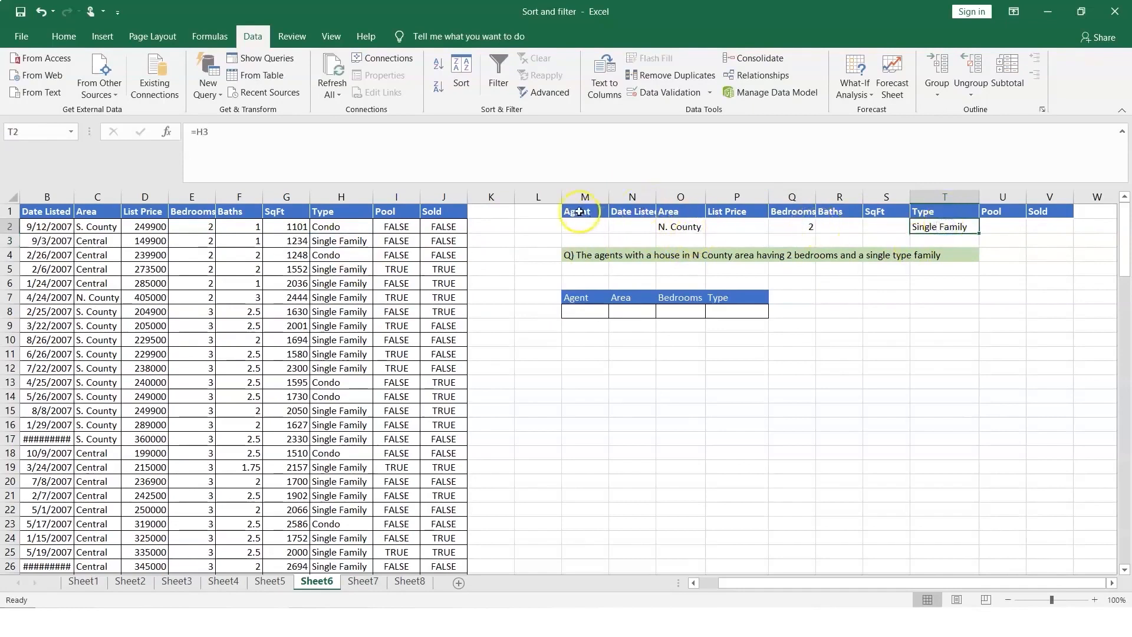
Run an Advanced Filter on $A$1:$J$126 with criteria $M$1:$V$2, copying the matching records to $M$7:$P$7.
{"action": "left_click_drag", "start_coordinate": [578, 211], "coordinate": [1059, 232]}
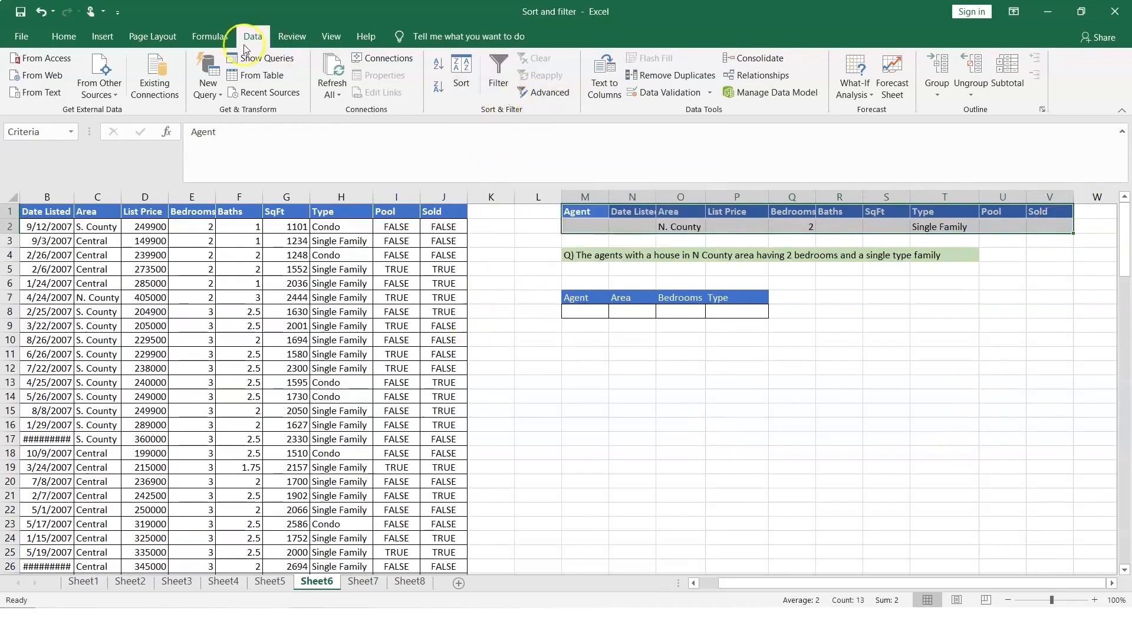
{"action": "left_click", "coordinate": [544, 92]}
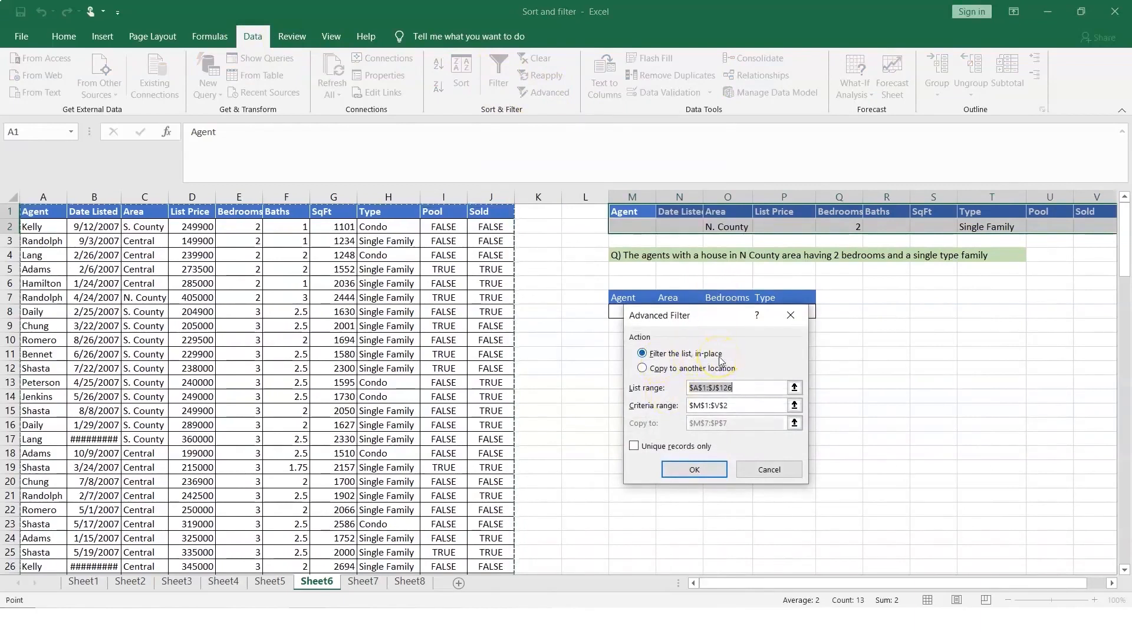
{"action": "left_click", "coordinate": [643, 369]}
{"action": "left_click", "coordinate": [697, 392]}
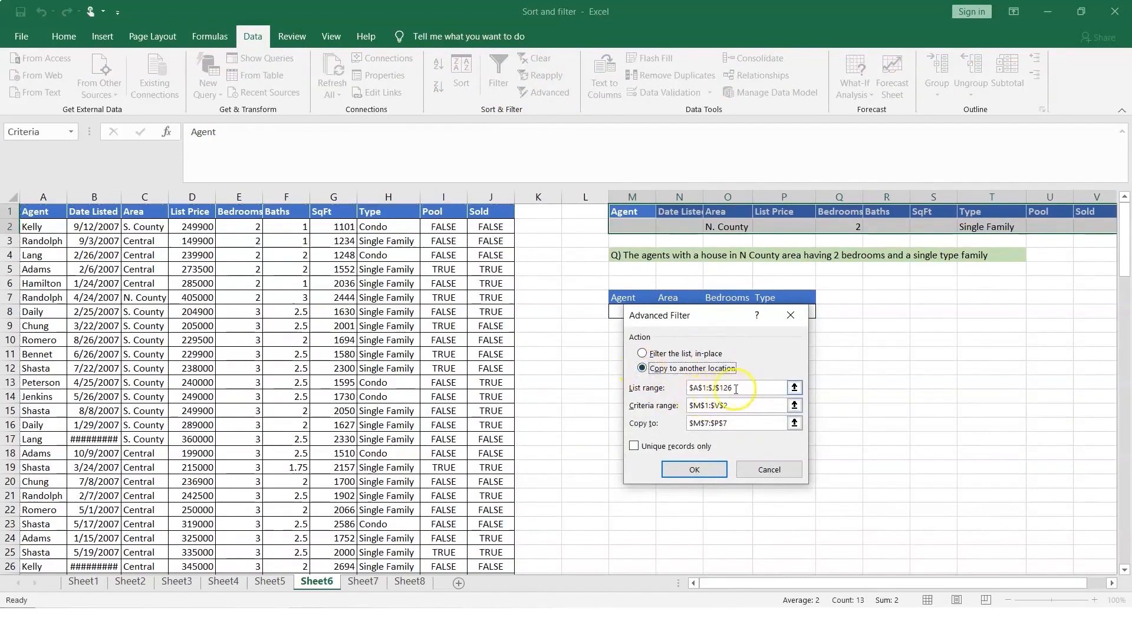
{"action": "left_click", "coordinate": [794, 388]}
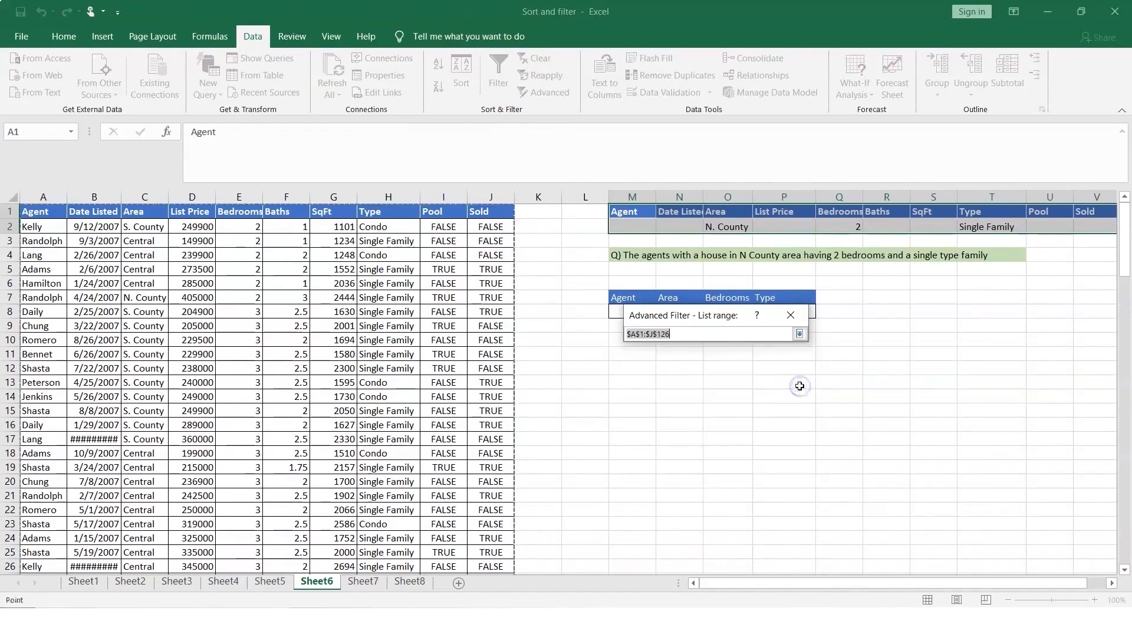
{"action": "left_click", "coordinate": [799, 334]}
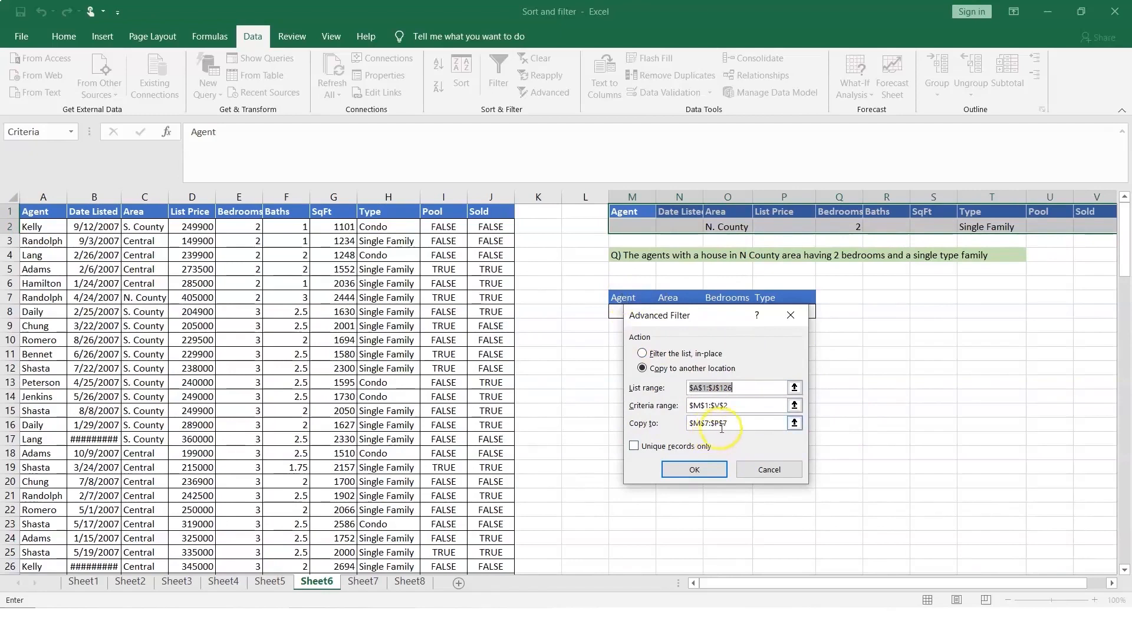
{"action": "left_click", "coordinate": [695, 469]}
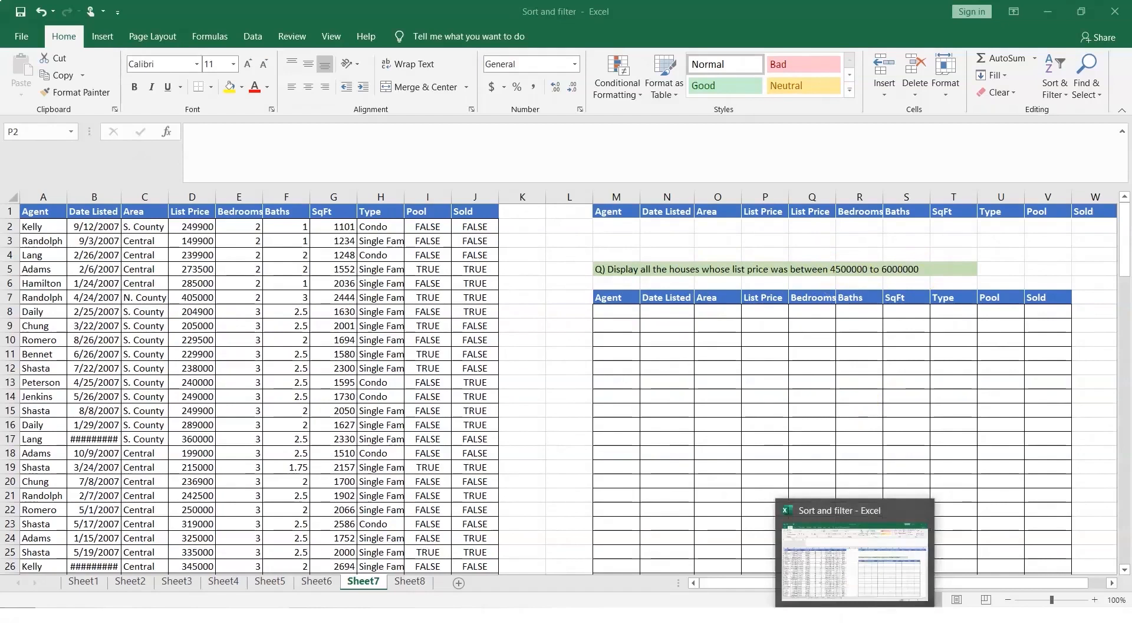
Switch to the Notepad question list, read the sheet7 question about the list price range, and return to Excel.
{"action": "left_click", "coordinate": [855, 622]}
{"action": "left_click", "coordinate": [855, 622]}
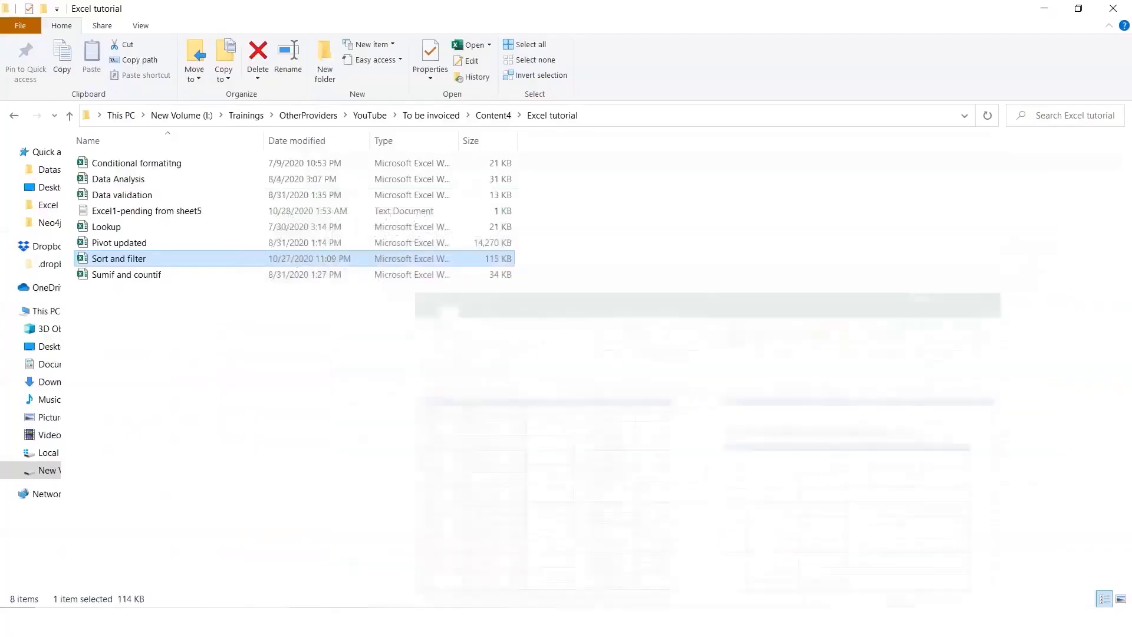
{"action": "left_click", "coordinate": [856, 622]}
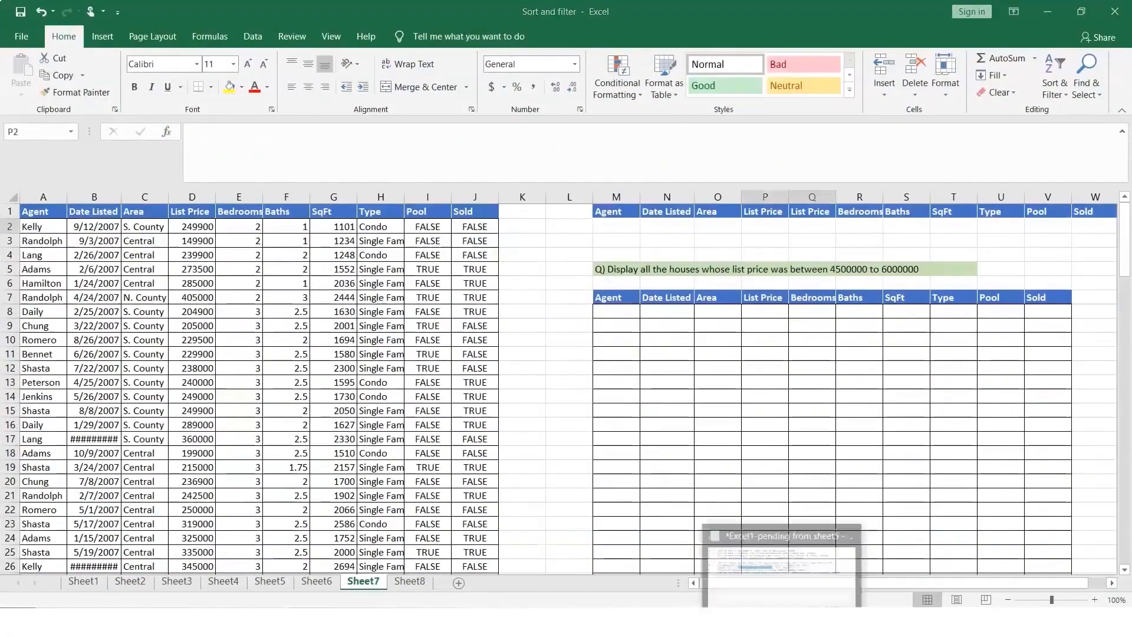
{"action": "left_click", "coordinate": [783, 623]}
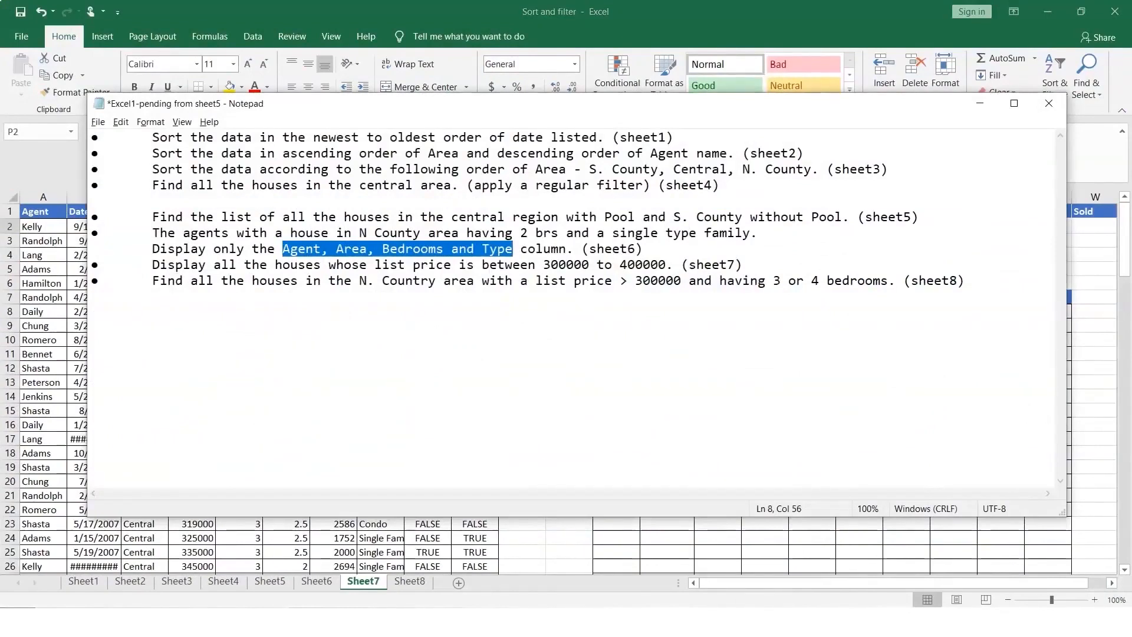
{"action": "left_click", "coordinate": [855, 622]}
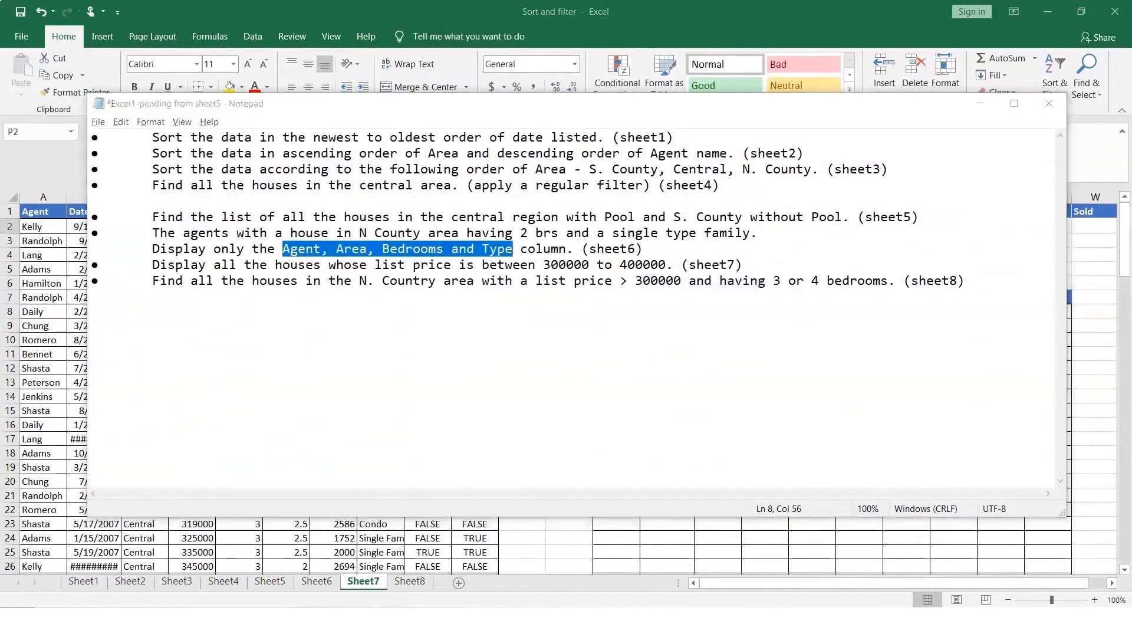
Correct the price range in Sheet7's question in M5 to read "between 300000 to 400000".
{"action": "left_click", "coordinate": [847, 270]}
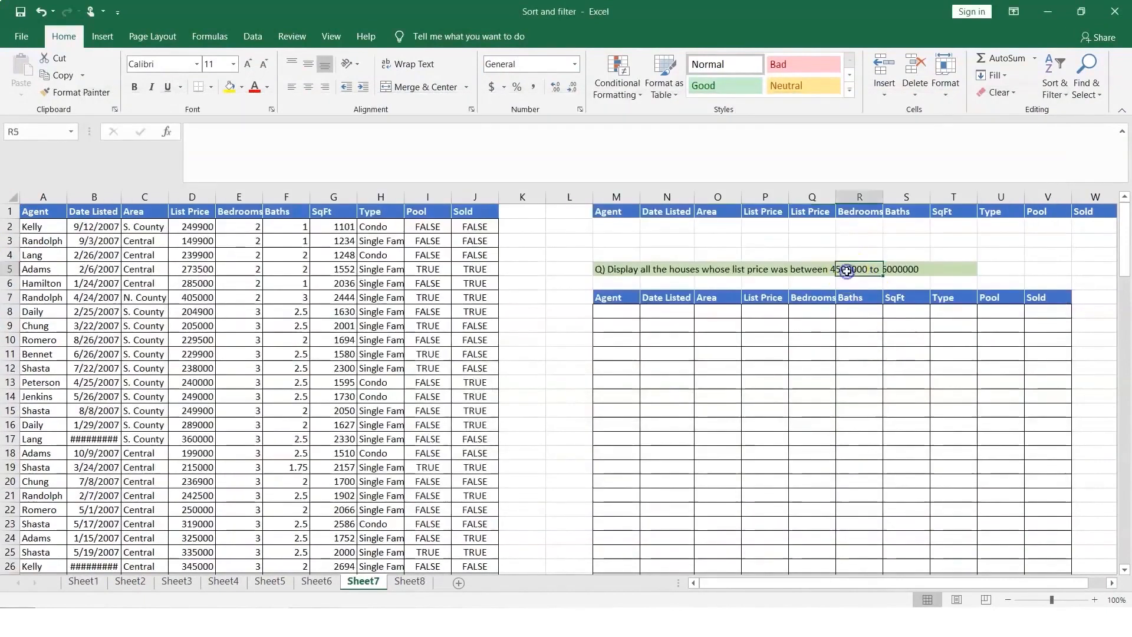
{"action": "left_click", "coordinate": [622, 270]}
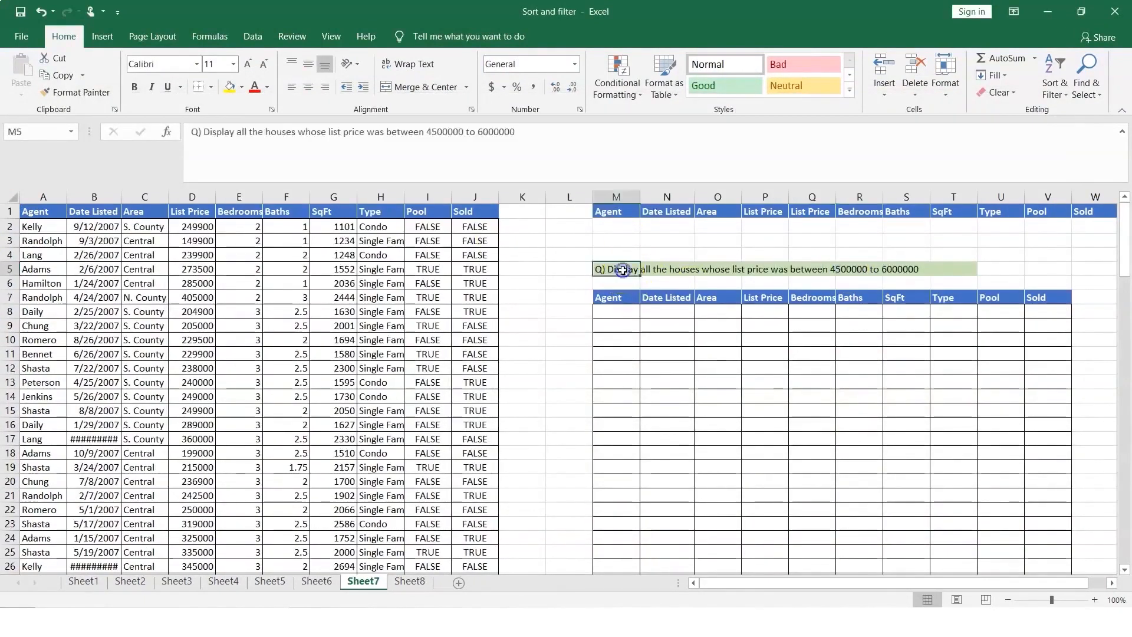
{"action": "left_click_drag", "start_coordinate": [428, 130], "coordinate": [463, 132]}
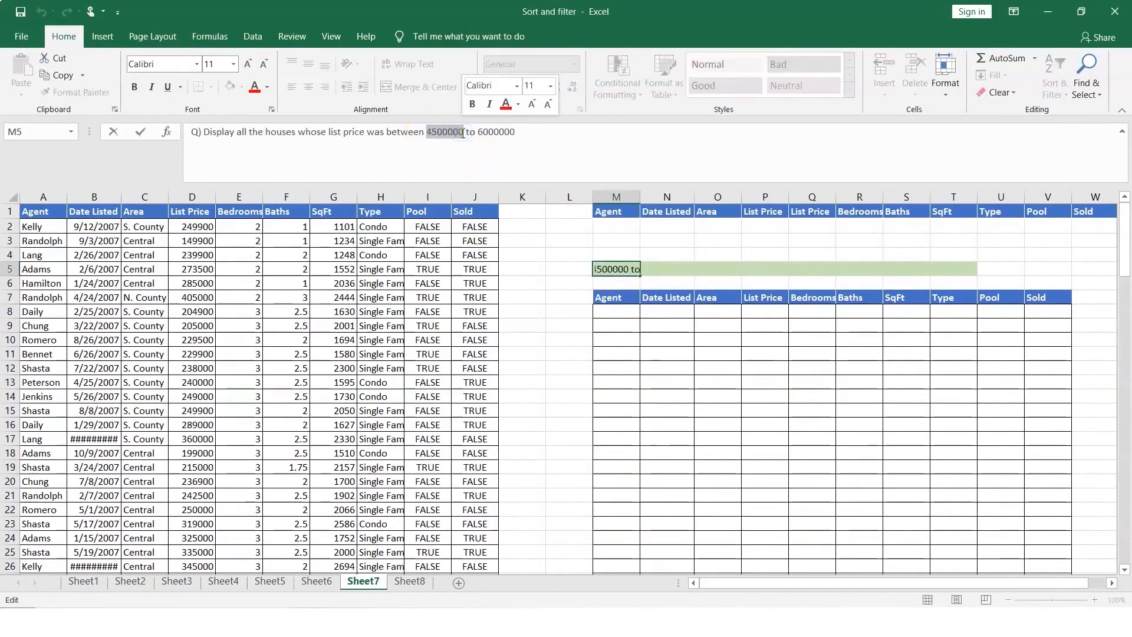
{"action": "type", "text": "300000"}
{"action": "left_click", "coordinate": [524, 131]}
{"action": "key", "text": "BackSpace"}
{"action": "key", "text": "BackSpace"}
{"action": "type", "text": "40000"}
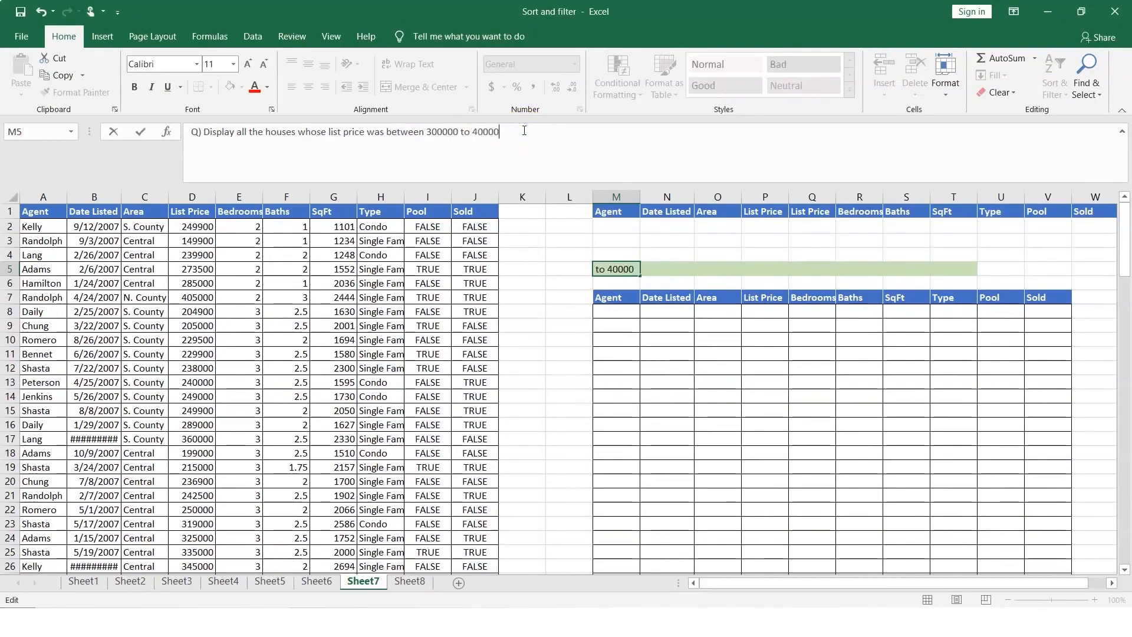
{"action": "type", "text": "0"}
{"action": "key", "text": "Tab"}
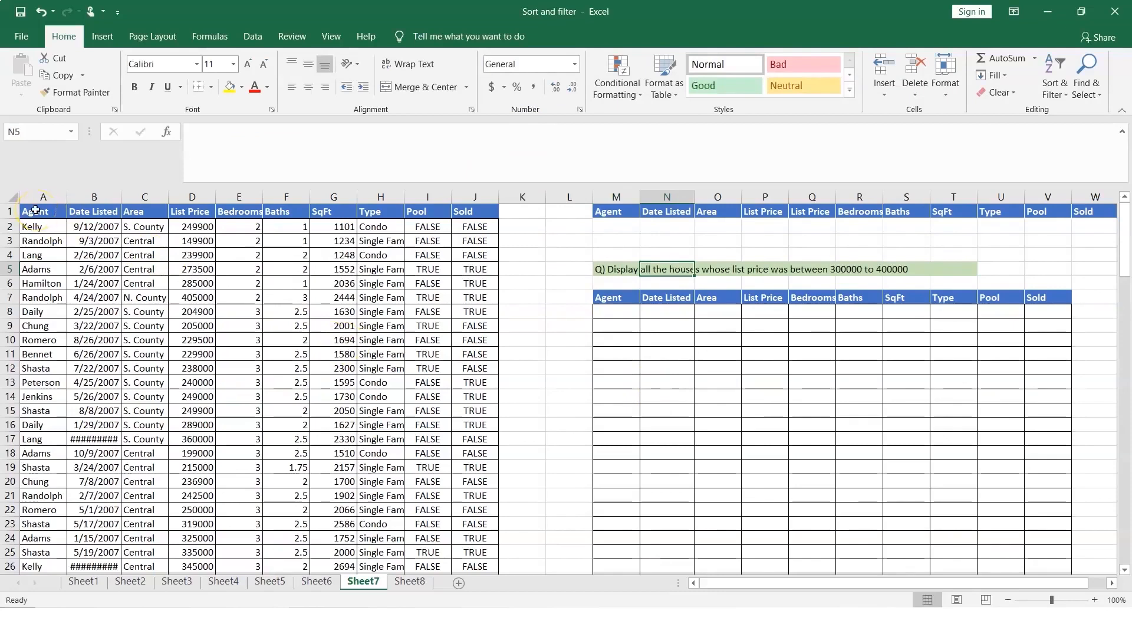
Turn on filtering for the listings table headers in A1:J1 of Sheet7.
{"action": "left_click_drag", "start_coordinate": [35, 210], "coordinate": [487, 213]}
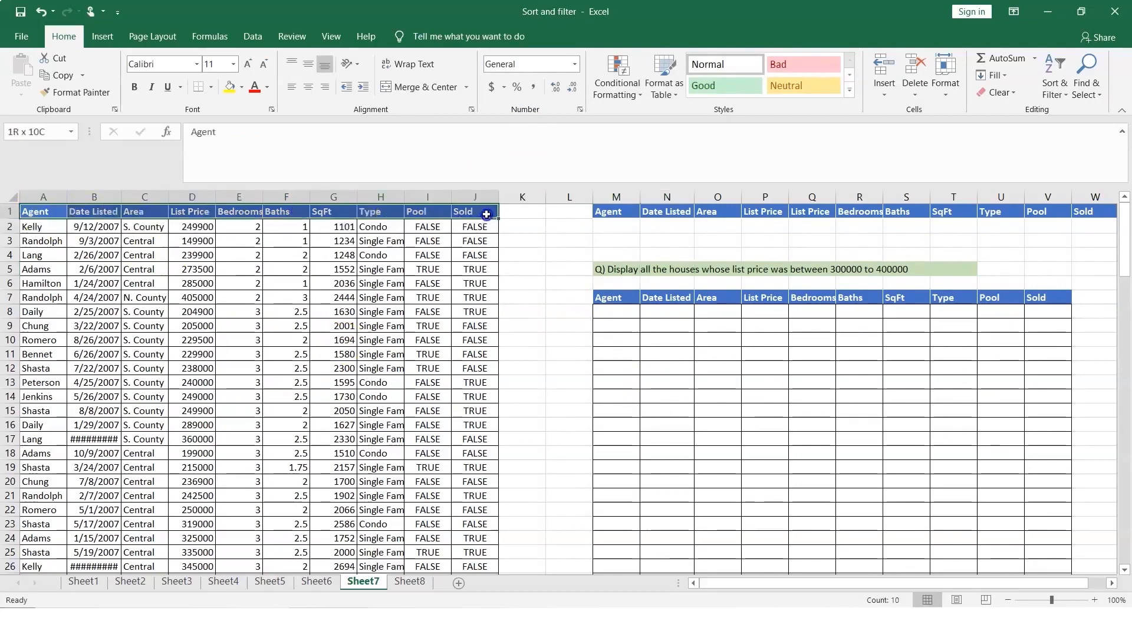
{"action": "left_click", "coordinate": [1055, 88]}
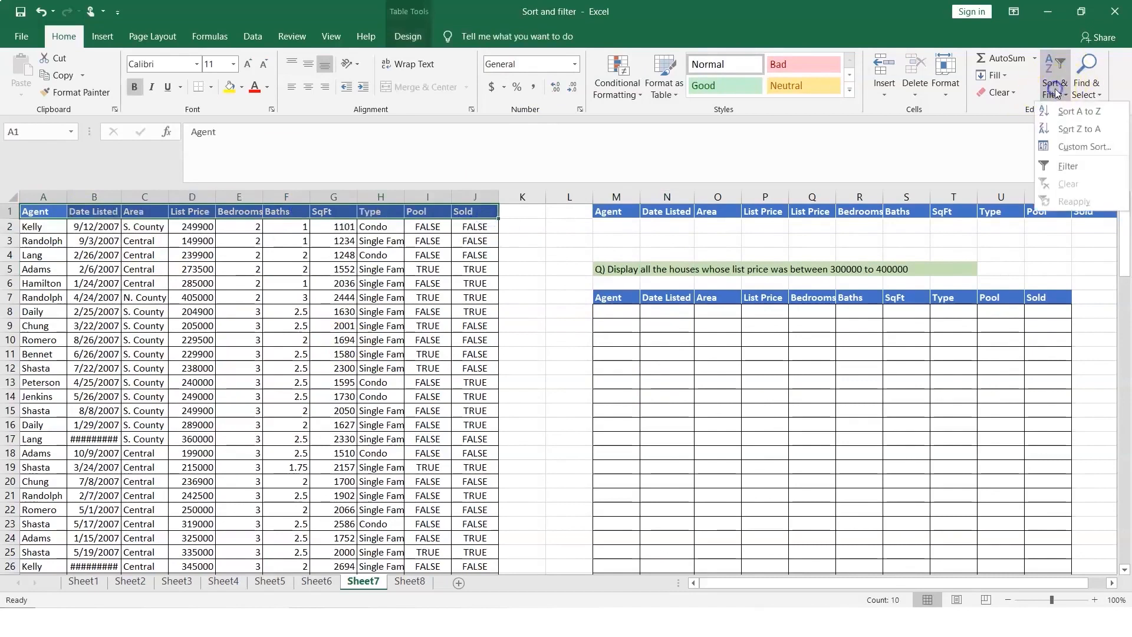
{"action": "left_click", "coordinate": [1068, 171]}
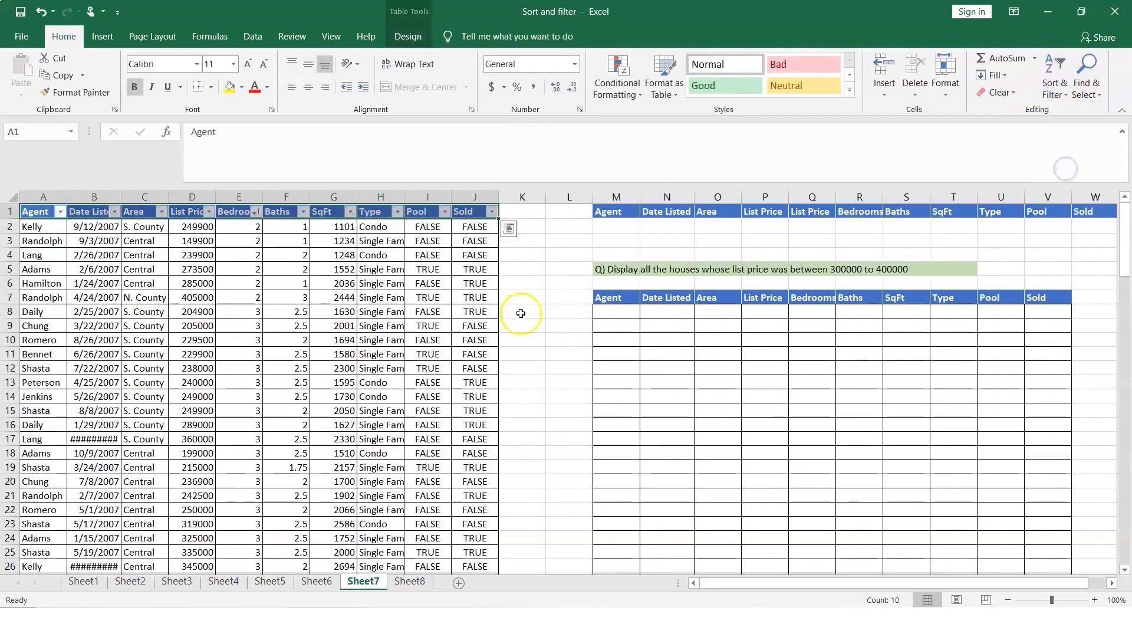
Filter the List Price column with a Between number filter from 300000 to 400000.
{"action": "left_click", "coordinate": [209, 212]}
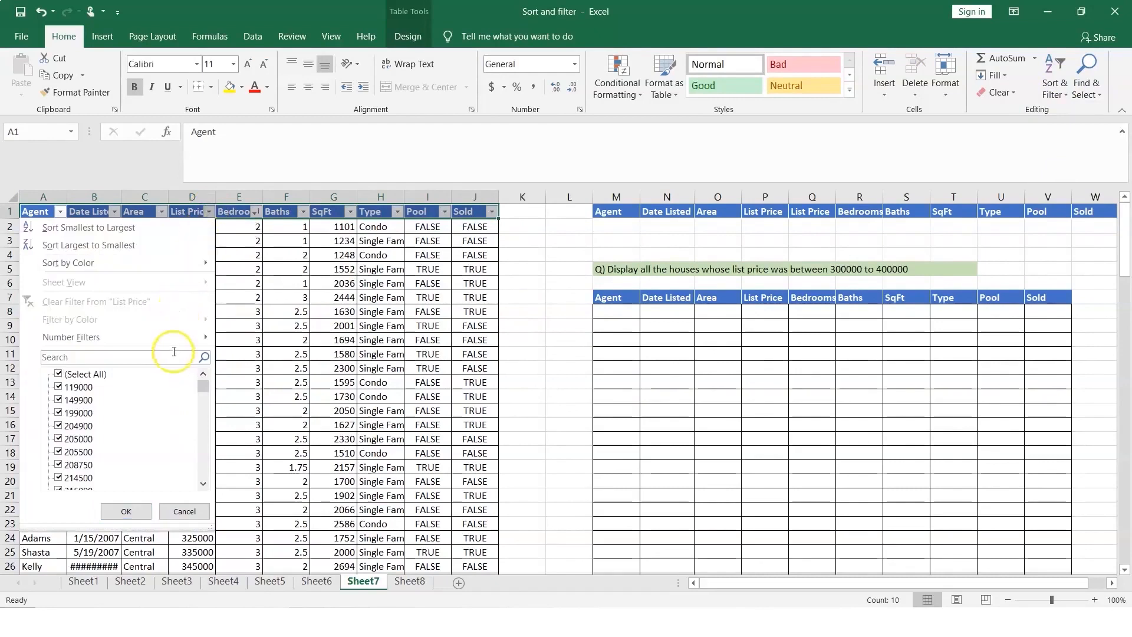
{"action": "mouse_move", "coordinate": [176, 340]}
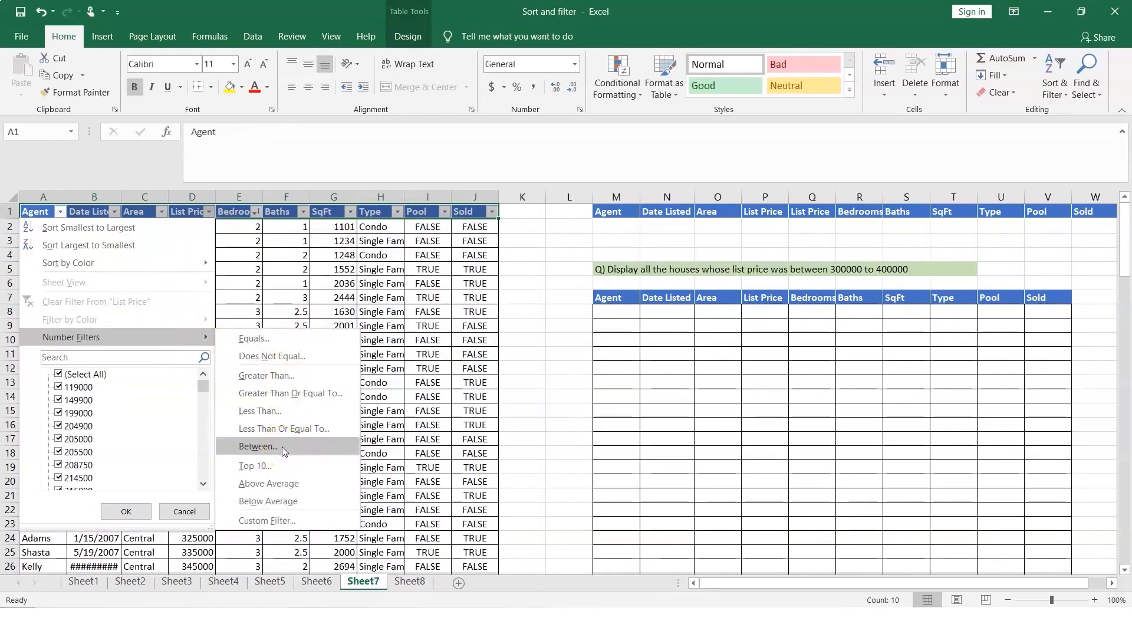
{"action": "left_click", "coordinate": [257, 446]}
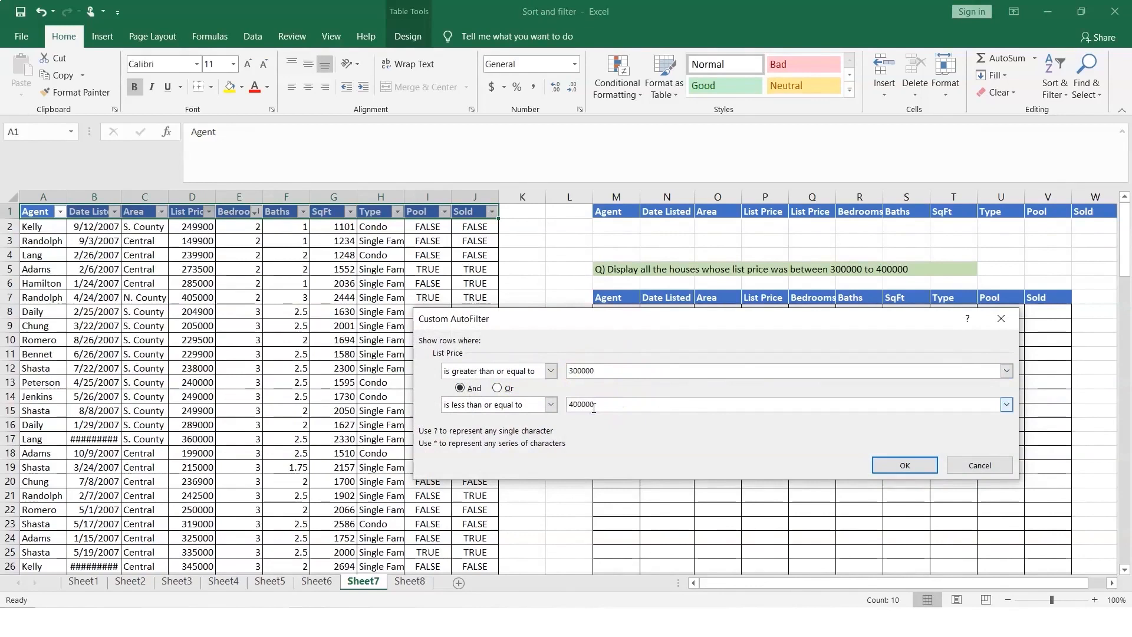
{"action": "left_click", "coordinate": [910, 467]}
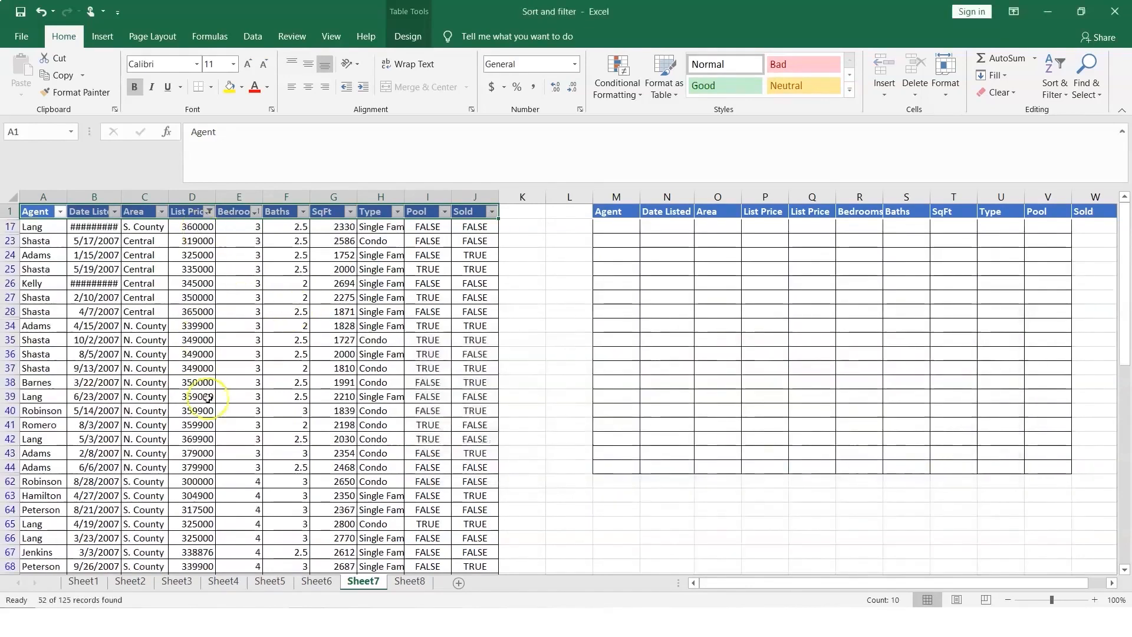
Review the filtered listings down to the last row, and undo the List Price filter.
{"action": "scroll", "coordinate": [279, 467], "scroll_direction": "down", "scroll_amount": 6}
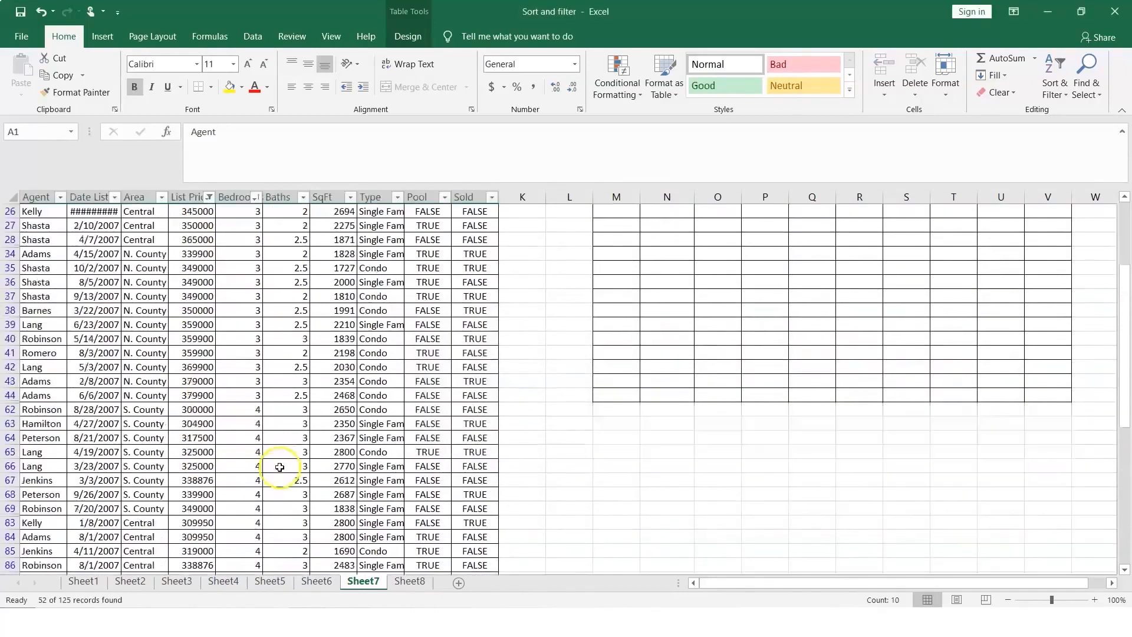
{"action": "scroll", "coordinate": [292, 454], "scroll_direction": "down", "scroll_amount": 5}
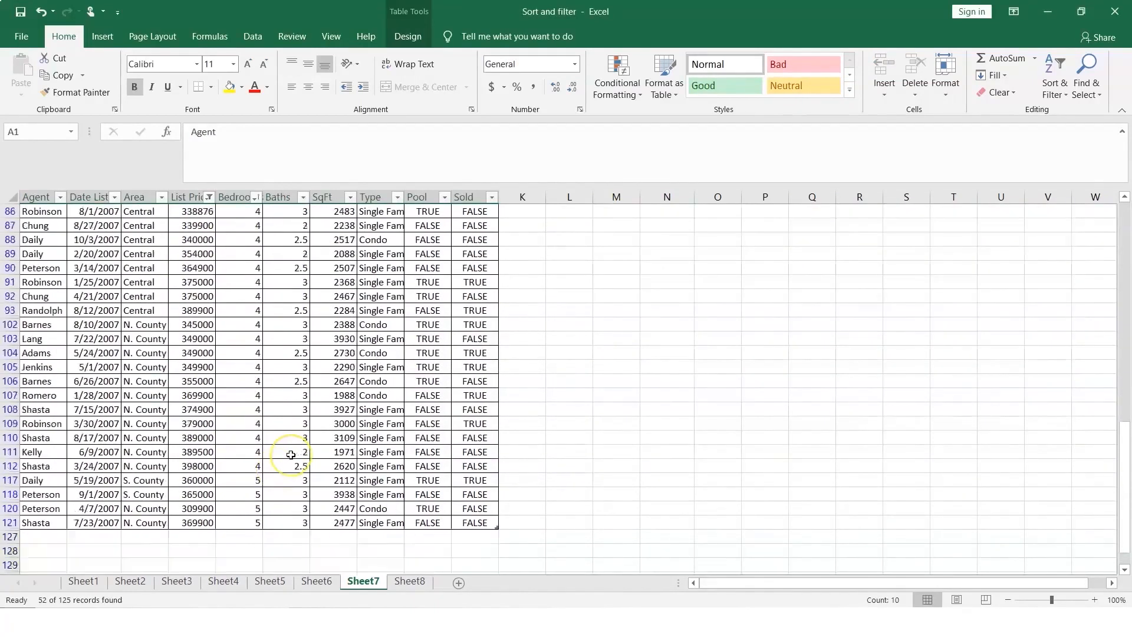
{"action": "scroll", "coordinate": [291, 456], "scroll_direction": "up", "scroll_amount": 9}
{"action": "scroll", "coordinate": [291, 457], "scroll_direction": "up", "scroll_amount": 2}
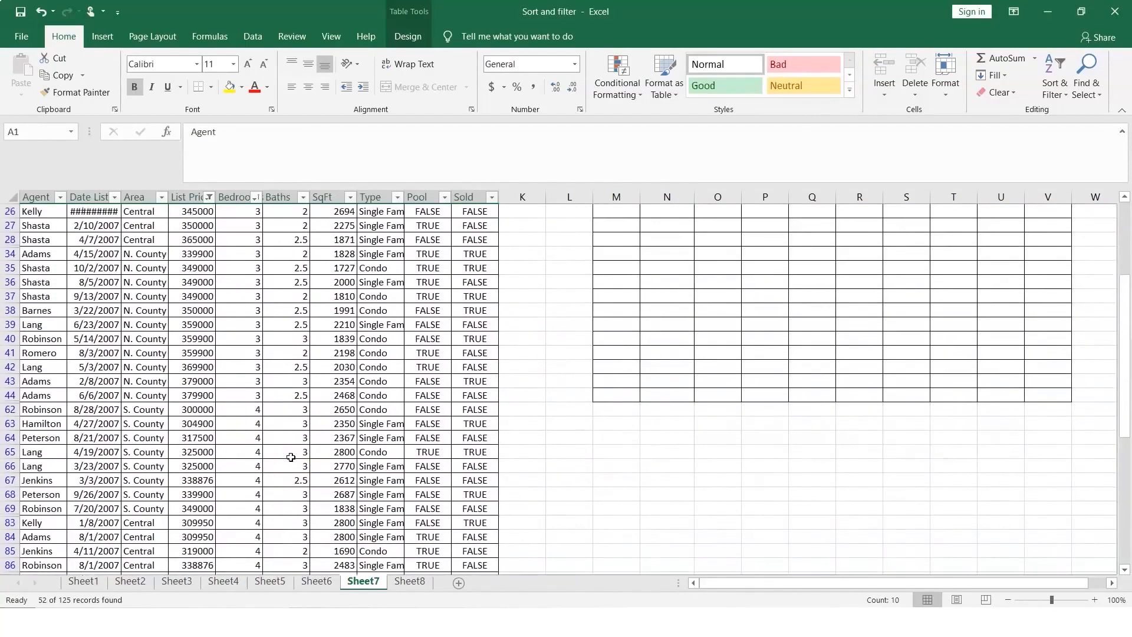
{"action": "key", "text": "ctrl+z"}
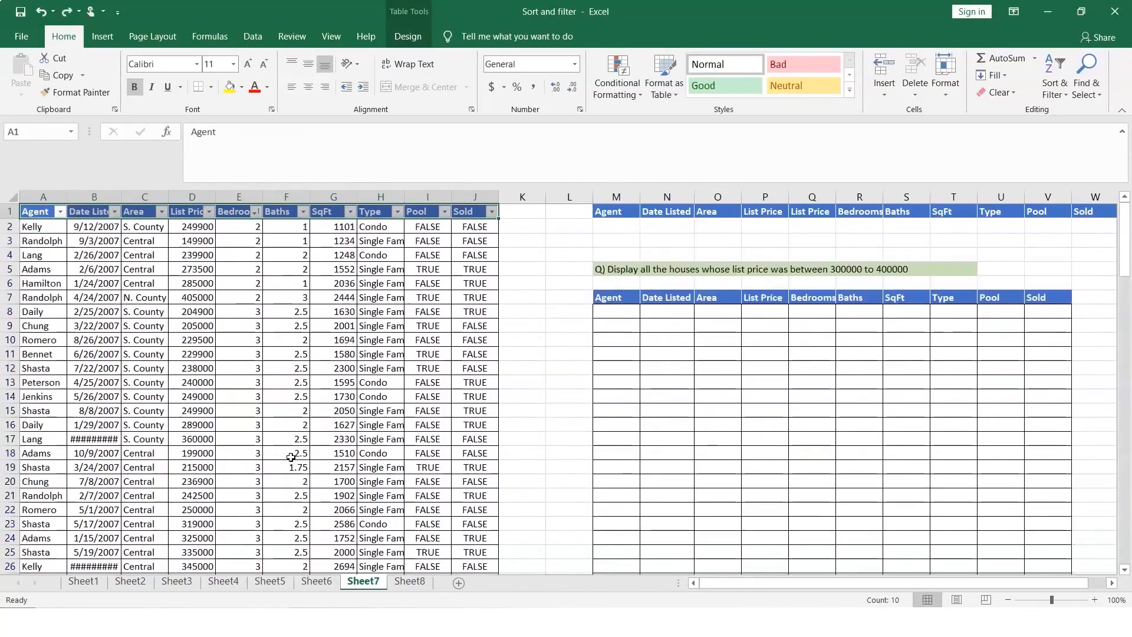
{"action": "left_click", "coordinate": [1112, 584]}
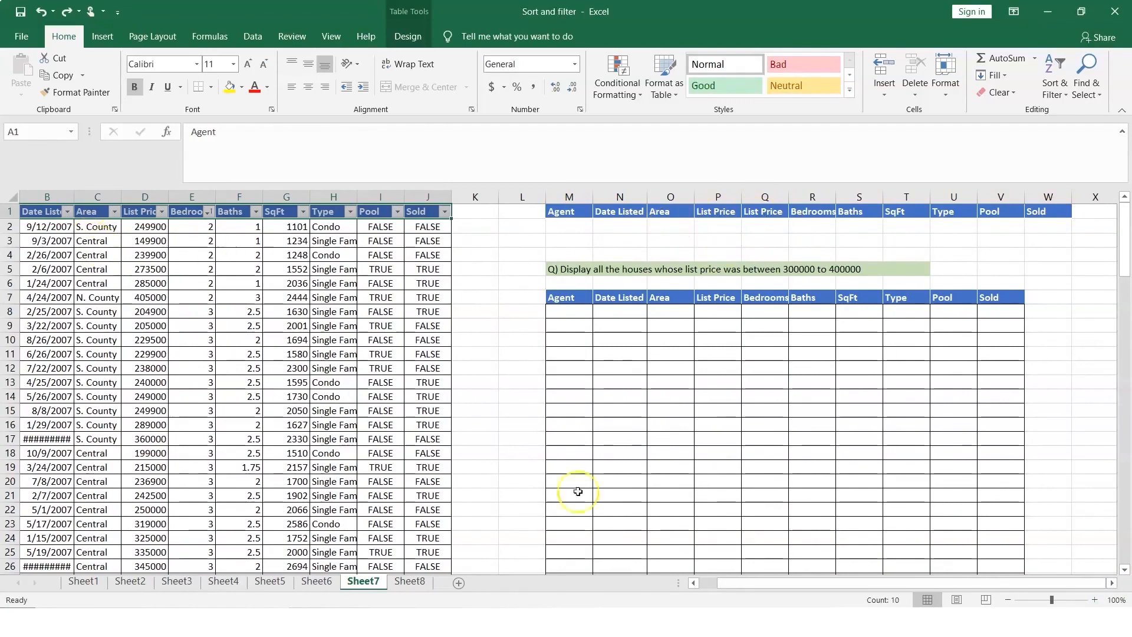
{"action": "left_click", "coordinate": [709, 584]}
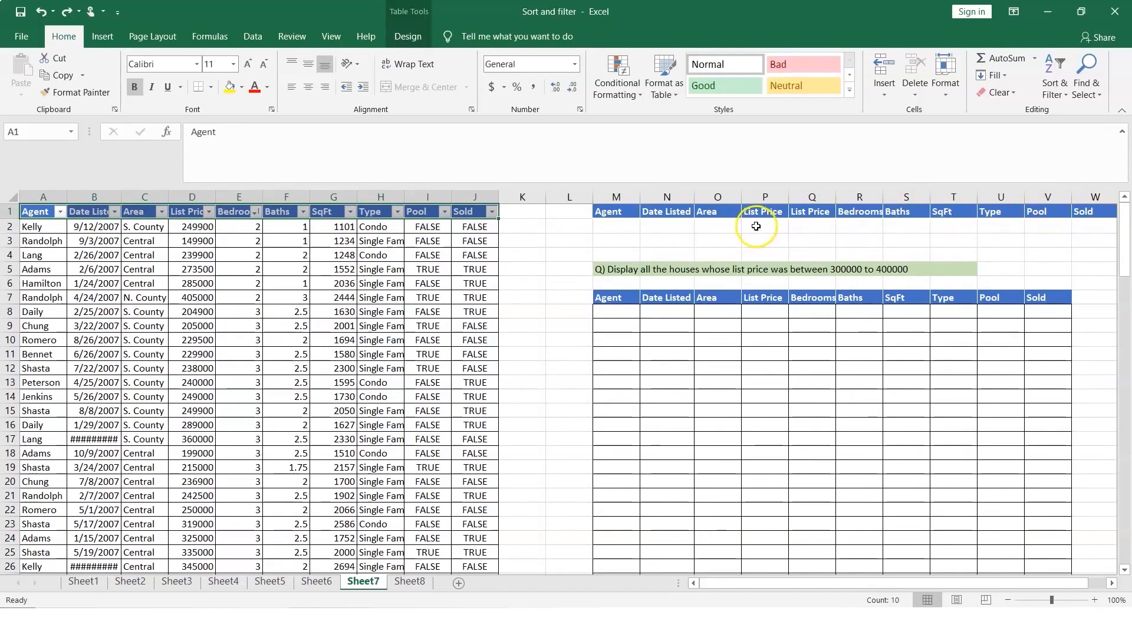
{"action": "left_click_drag", "start_coordinate": [756, 211], "coordinate": [823, 227]}
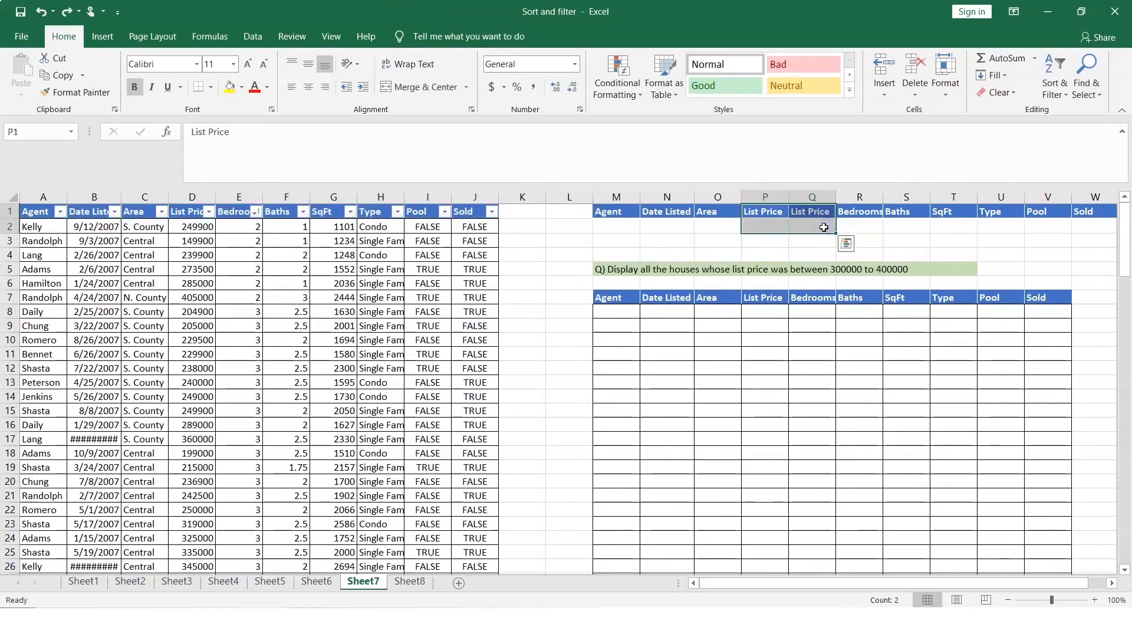
{"action": "left_click", "coordinate": [868, 227]}
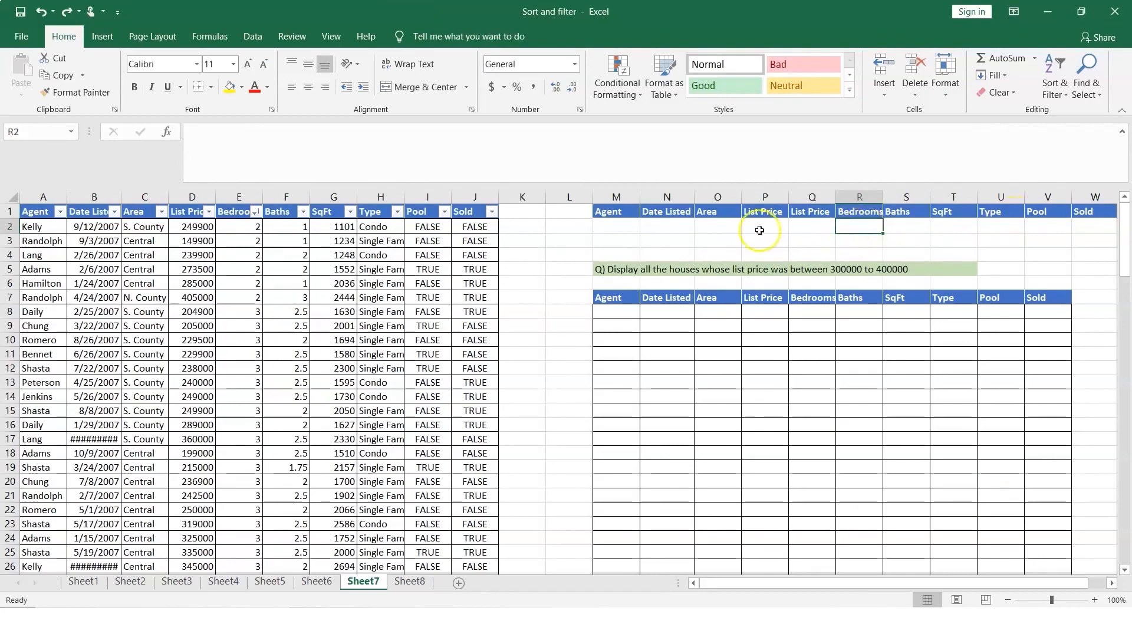
{"action": "left_click", "coordinate": [1011, 225]}
{"action": "left_click", "coordinate": [785, 226]}
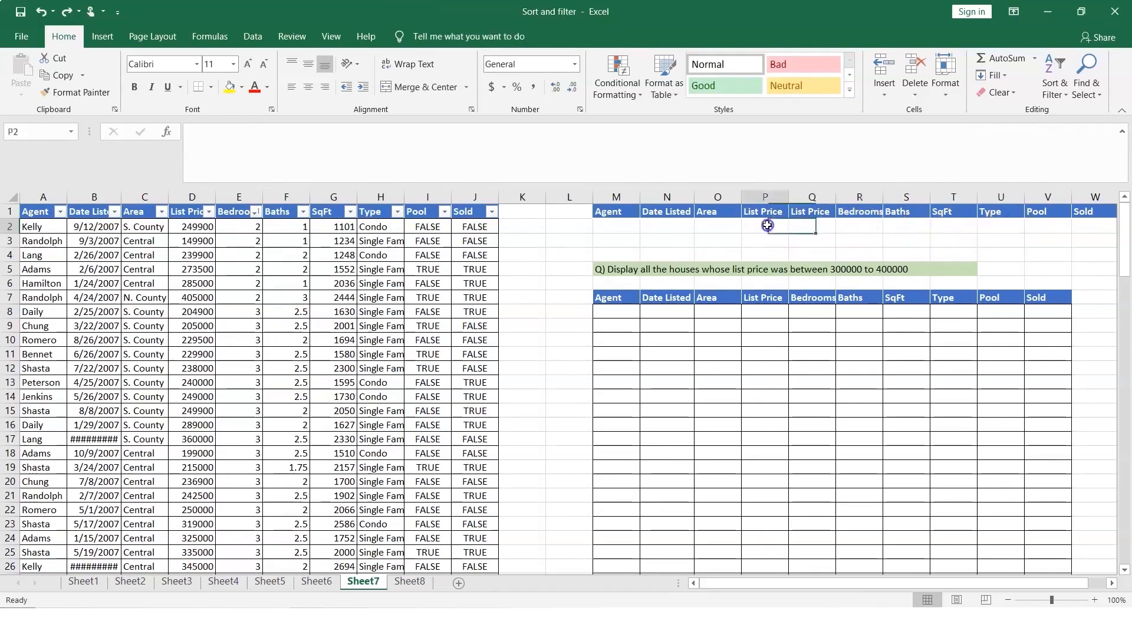
{"action": "left_click", "coordinate": [993, 238]}
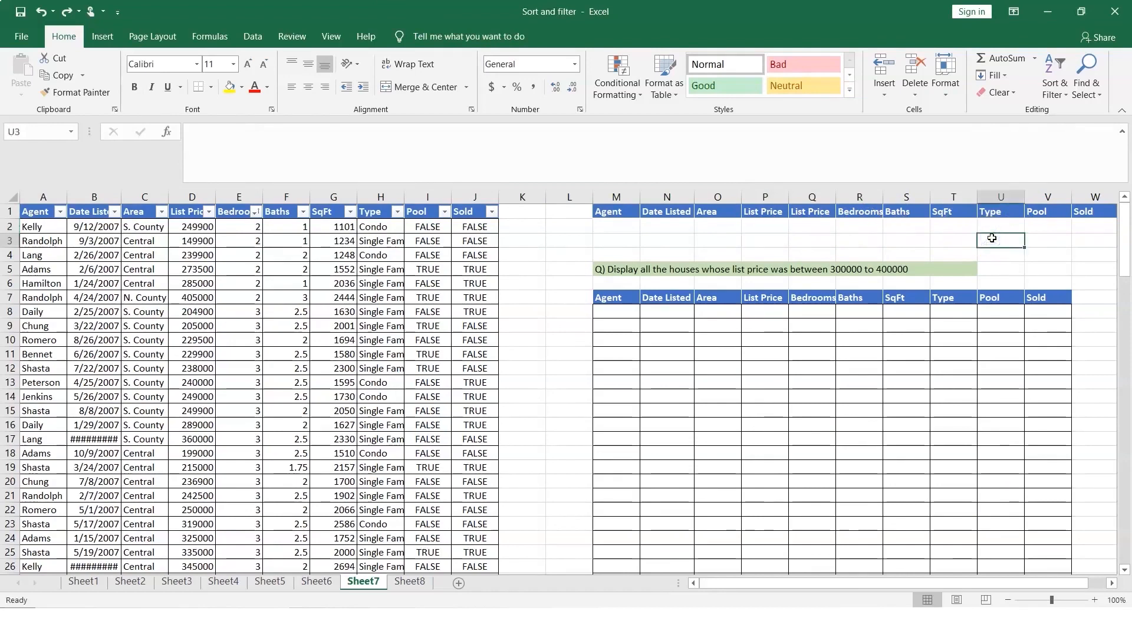
Enter the List Price criteria >=300000 in P2 and <=400000 in Q2 of Sheet7.
{"action": "left_click", "coordinate": [760, 228]}
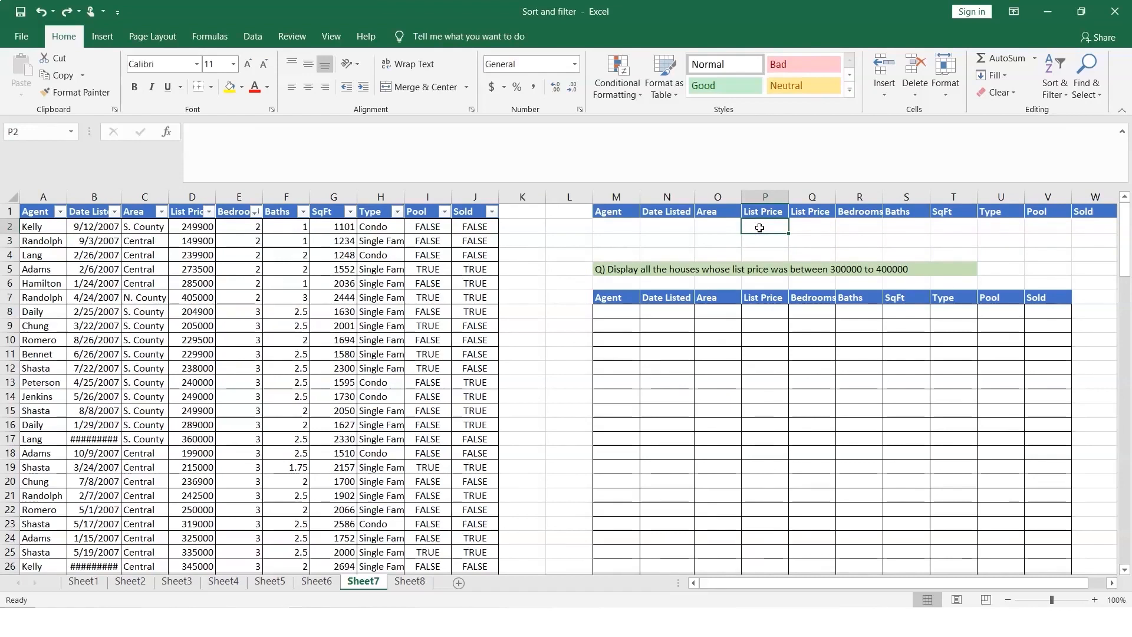
{"action": "type", "text": ">"}
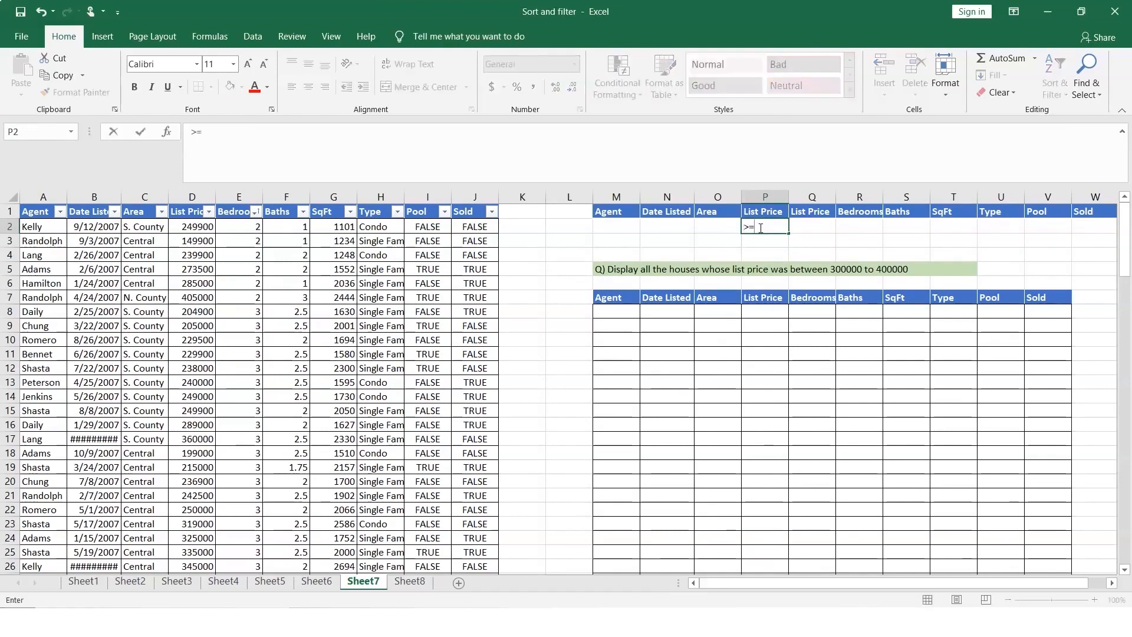
{"action": "type", "text": "=300000"}
{"action": "key", "text": "Tab"}
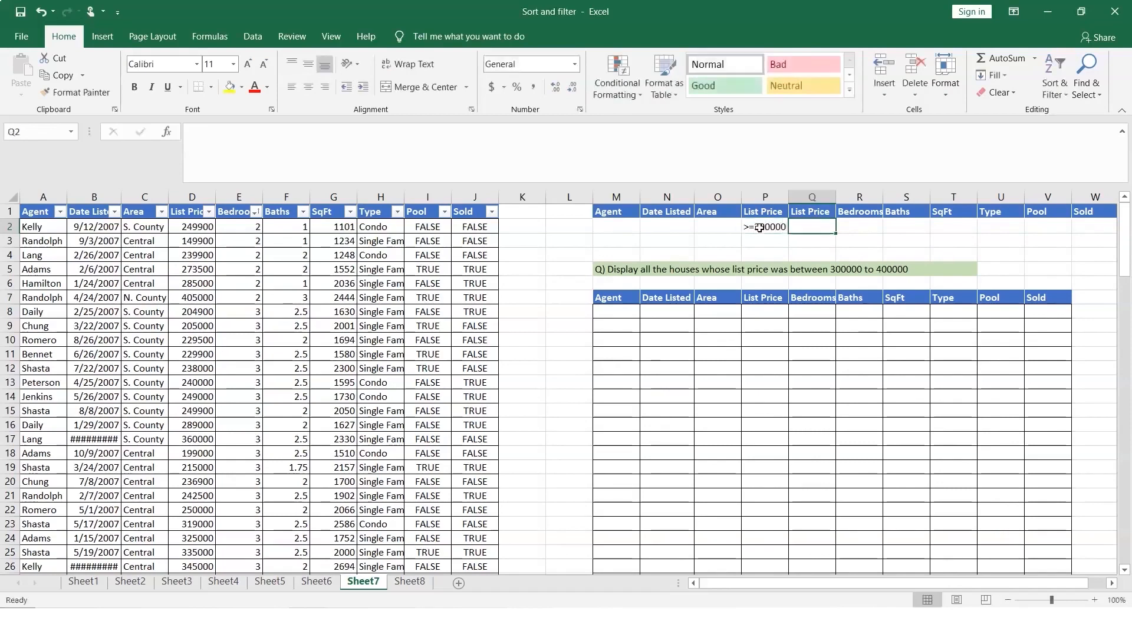
{"action": "type", "text": "<=400000"}
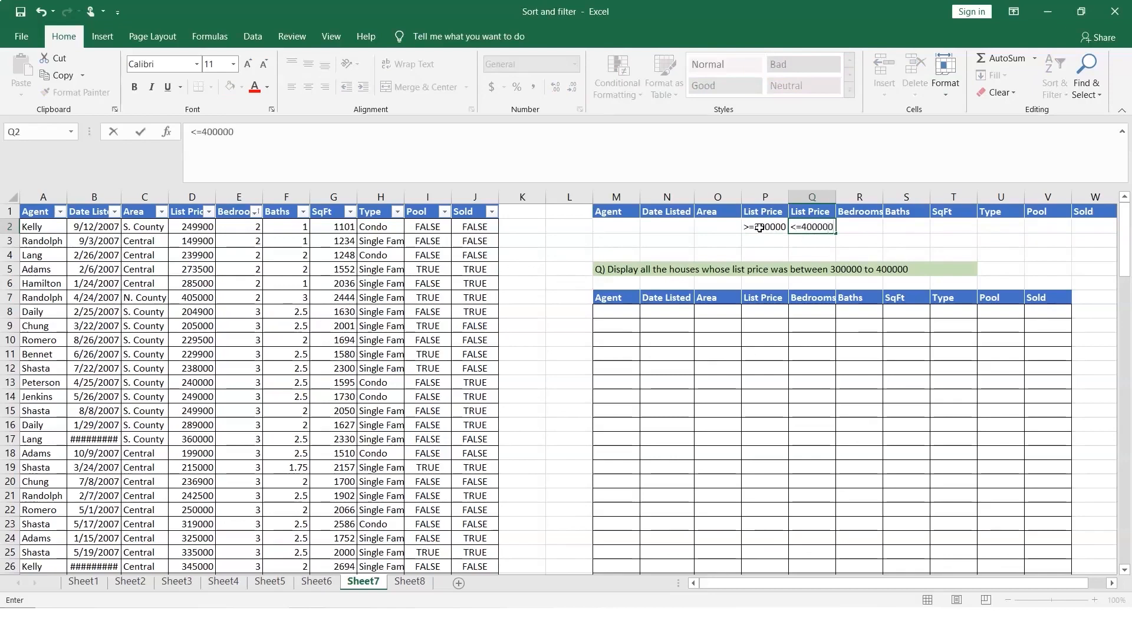
{"action": "key", "text": "Tab"}
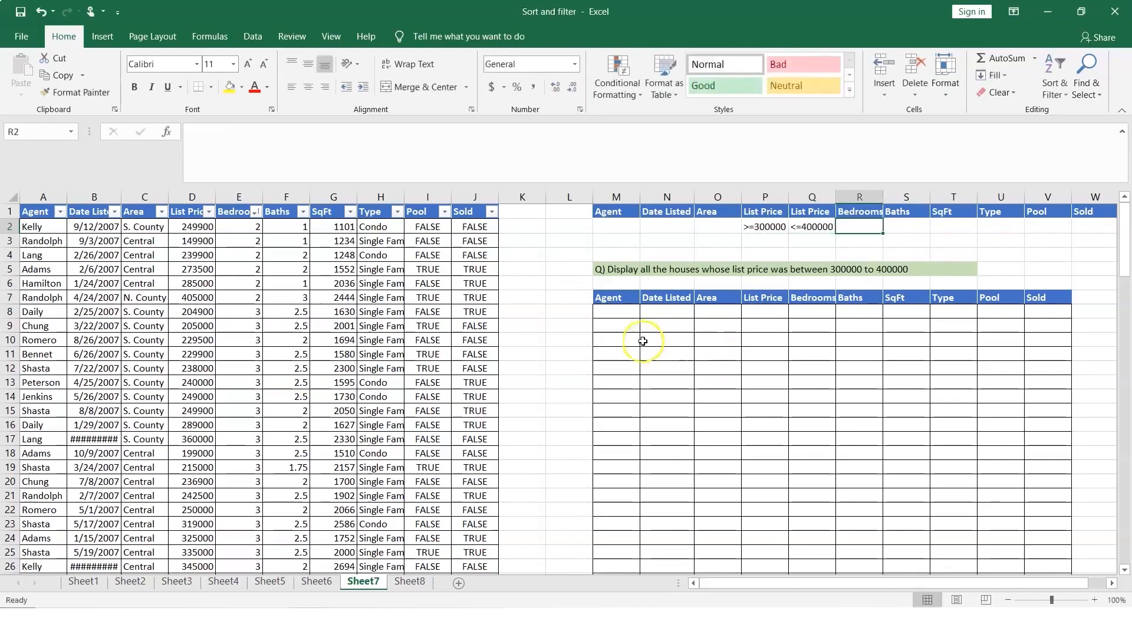
Run an Advanced Filter copying matches from A1:J126 to the headers in M7:V7, with M1:W2 as the criteria range.
{"action": "left_click", "coordinate": [607, 297]}
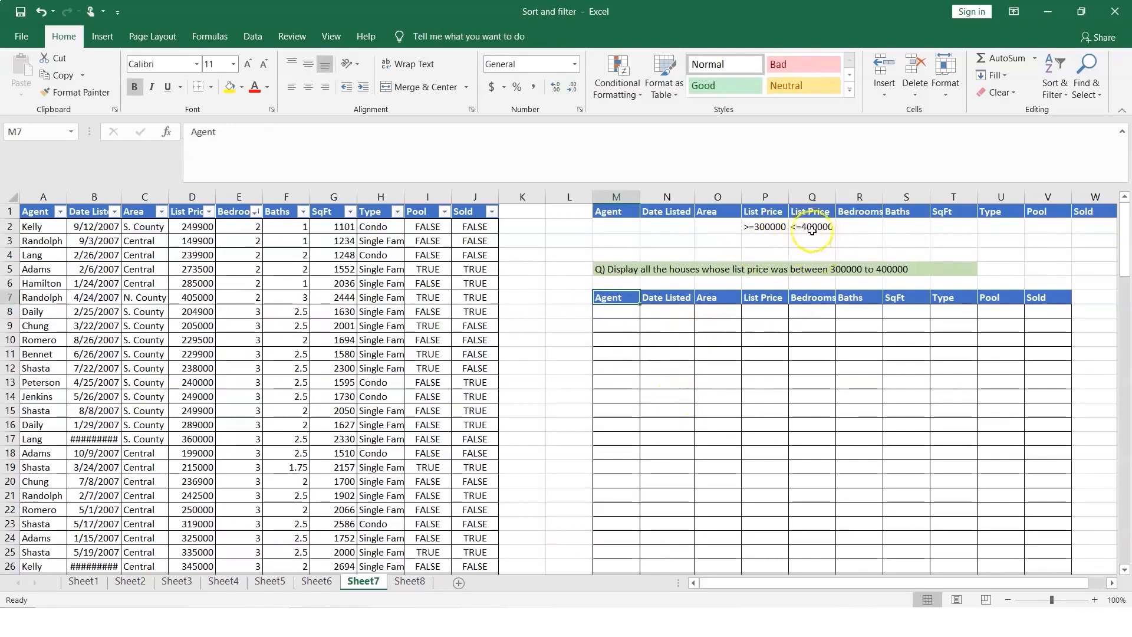
{"action": "left_click", "coordinate": [252, 37]}
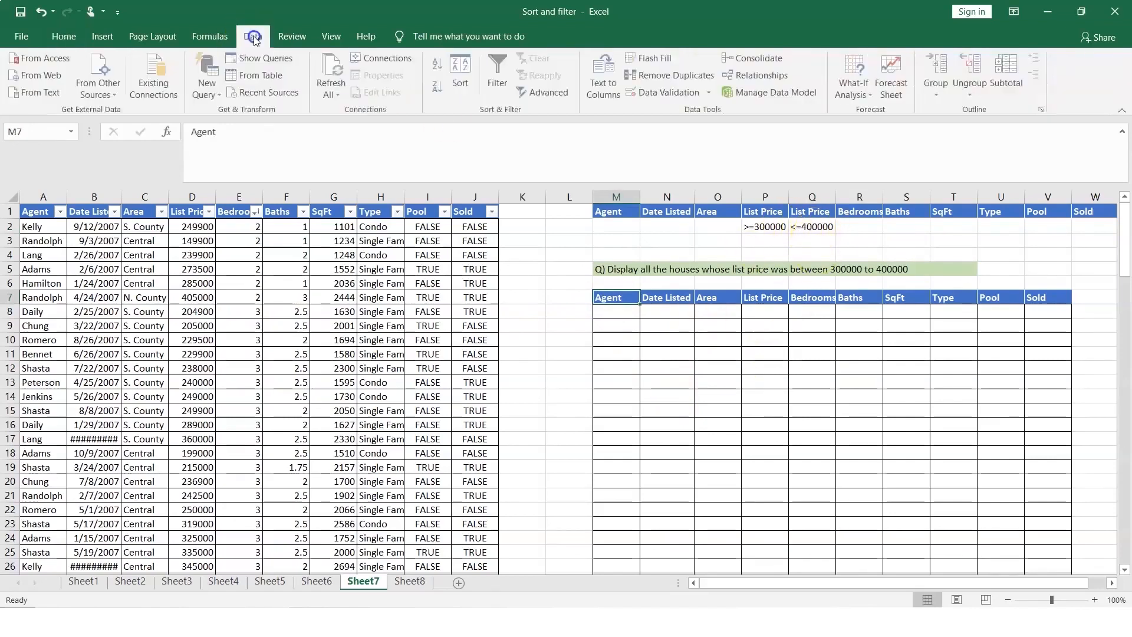
{"action": "left_click", "coordinate": [551, 93]}
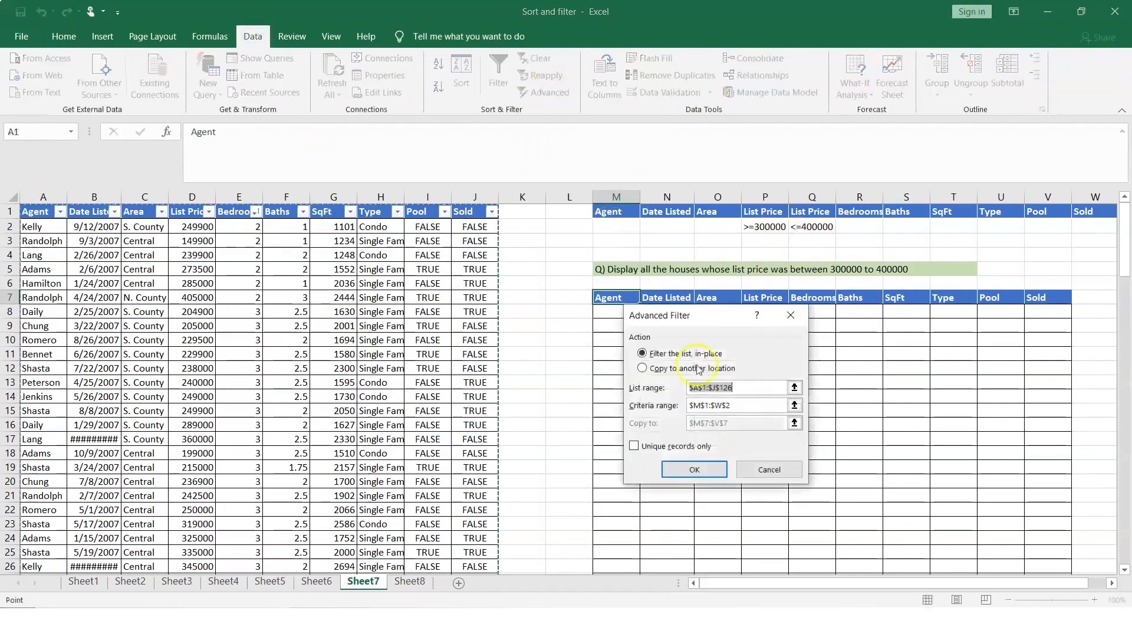
{"action": "left_click", "coordinate": [643, 368]}
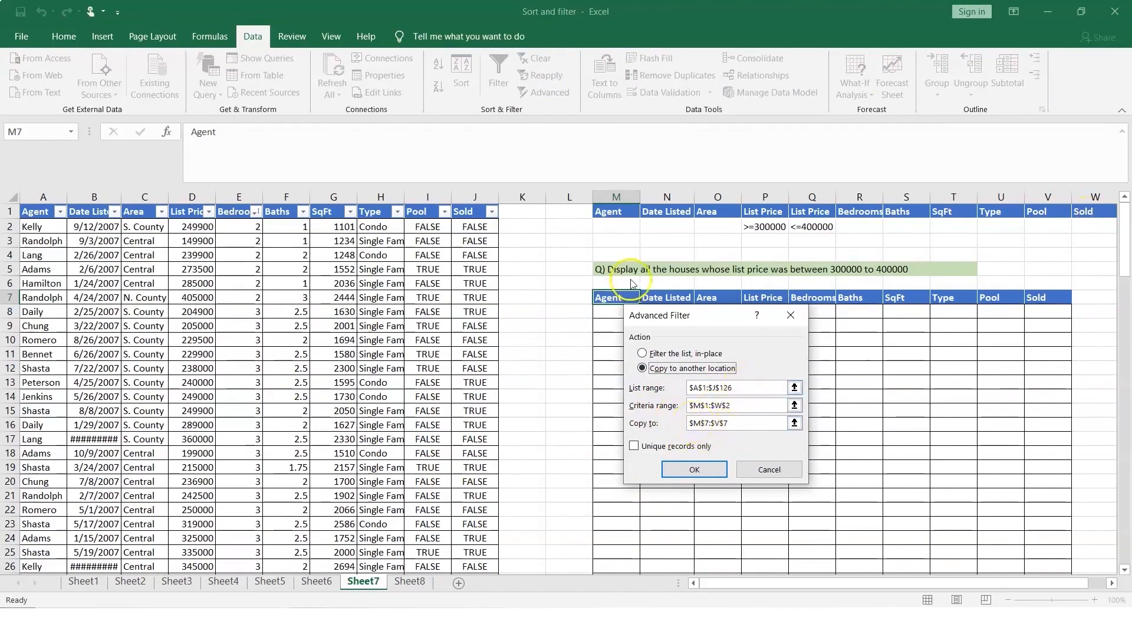
{"action": "left_click", "coordinate": [702, 470]}
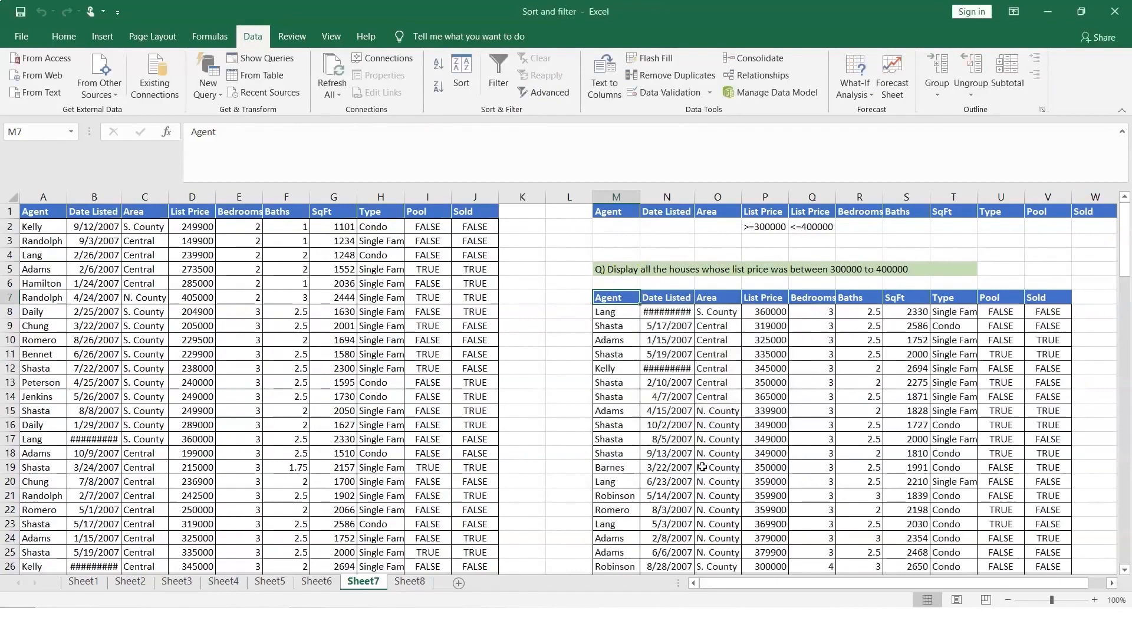
Widen the results' Date Listed column N on Sheet7, and fit the Date Listed column B to its contents on Sheet8.
{"action": "left_click_drag", "start_coordinate": [694, 193], "coordinate": [706, 194]}
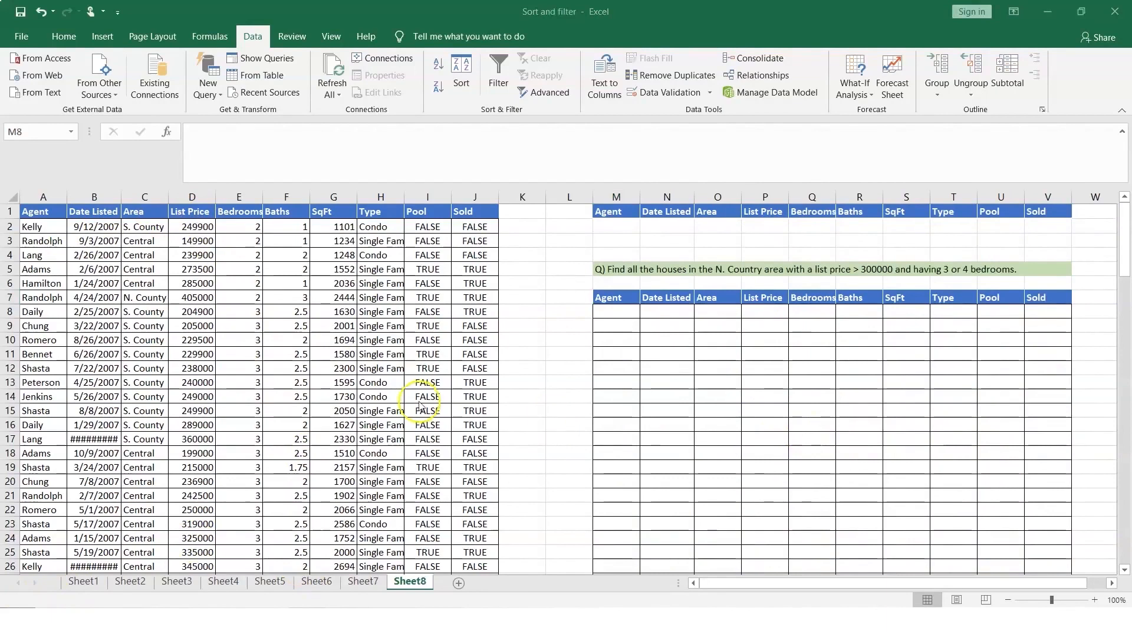
{"action": "key", "text": "ctrl+shift+End"}
{"action": "double_click", "coordinate": [121, 197]}
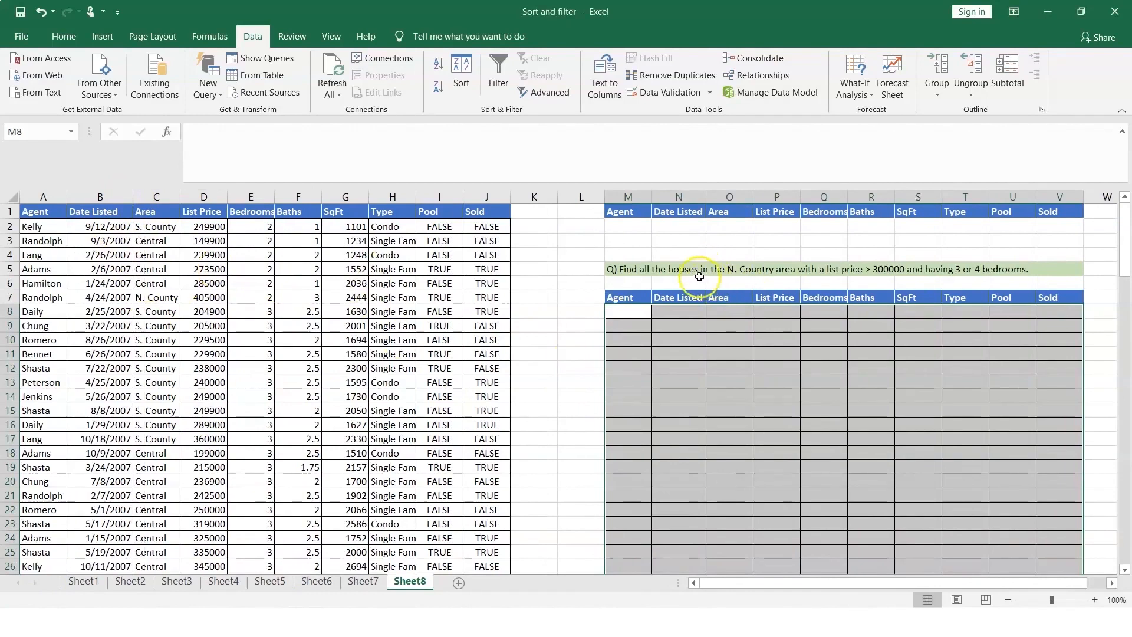
Correct the area name in Sheet8's question in M5 to read "N. County".
{"action": "left_click", "coordinate": [768, 270]}
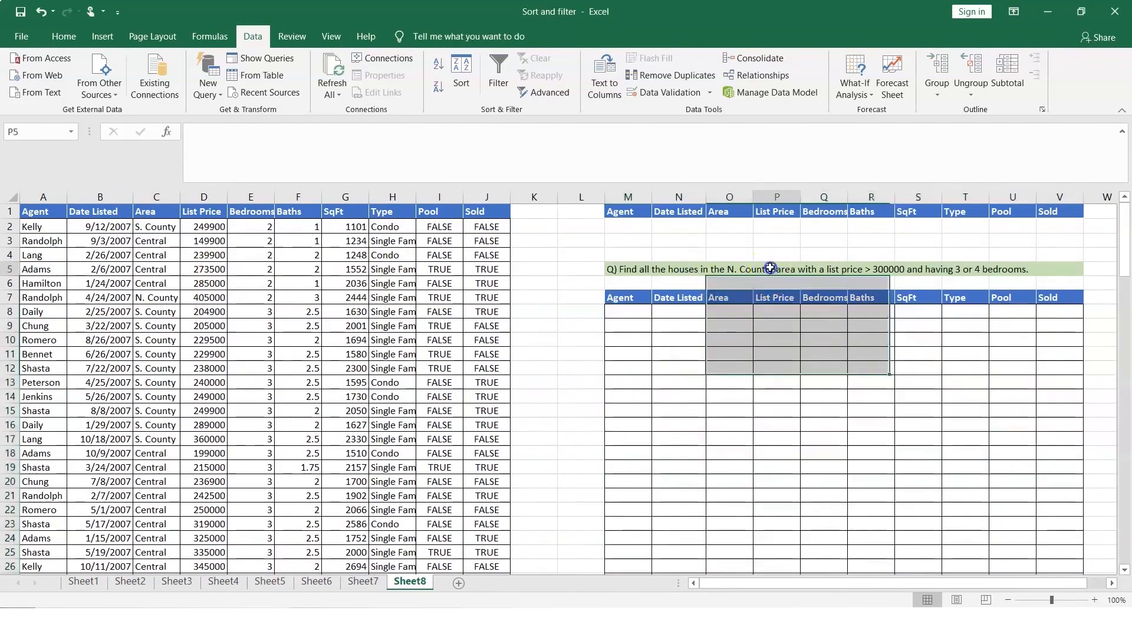
{"action": "left_click", "coordinate": [634, 269]}
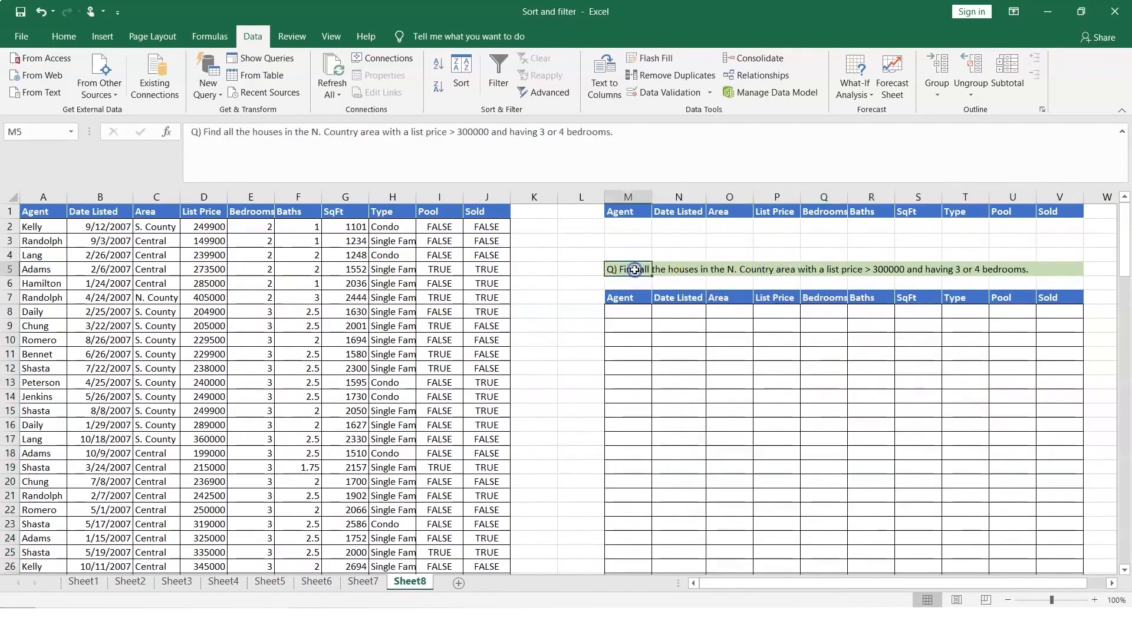
{"action": "left_click", "coordinate": [352, 129]}
{"action": "key", "text": "BackSpace"}
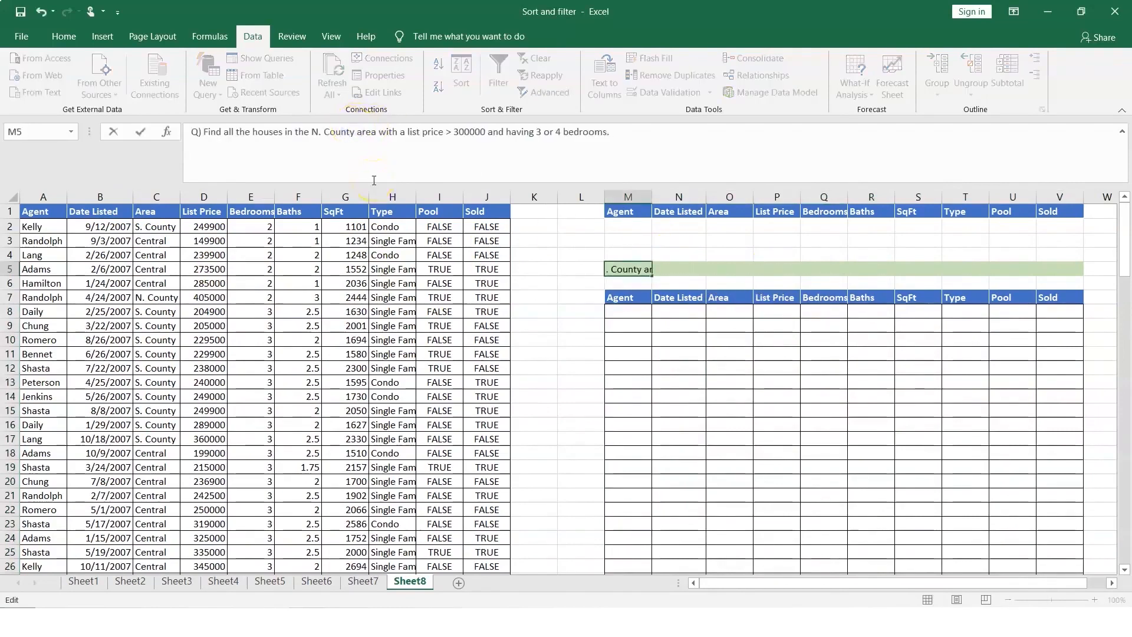
{"action": "left_click", "coordinate": [450, 139]}
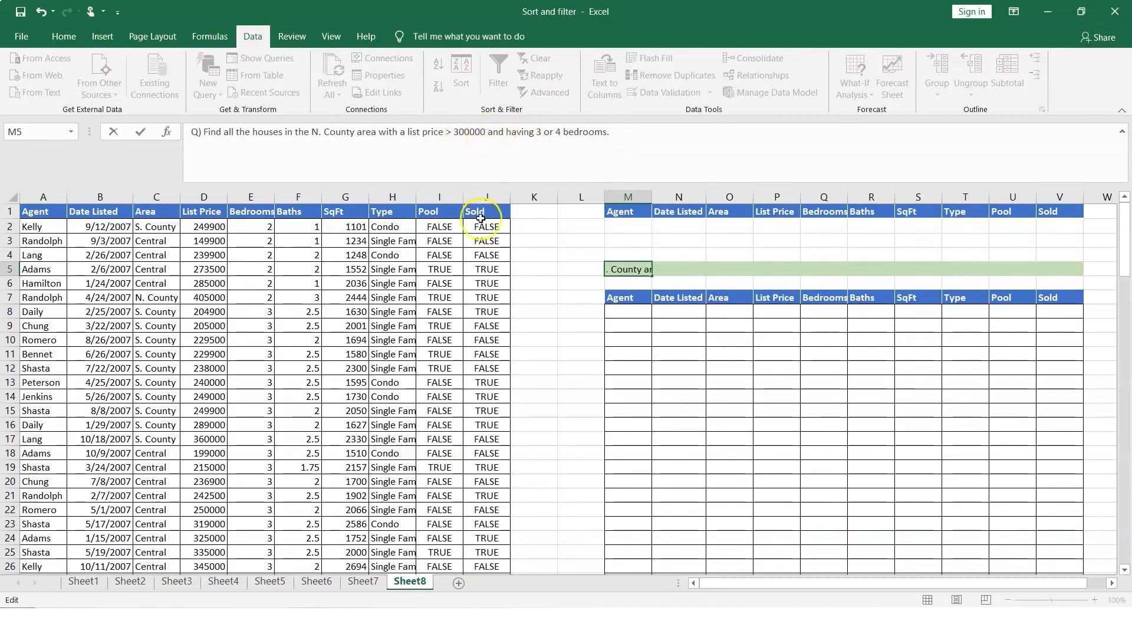
{"action": "left_click", "coordinate": [364, 323]}
Turn on filtering for the listings table headers in A1:J1 of Sheet8.
{"action": "left_click_drag", "start_coordinate": [38, 212], "coordinate": [497, 210]}
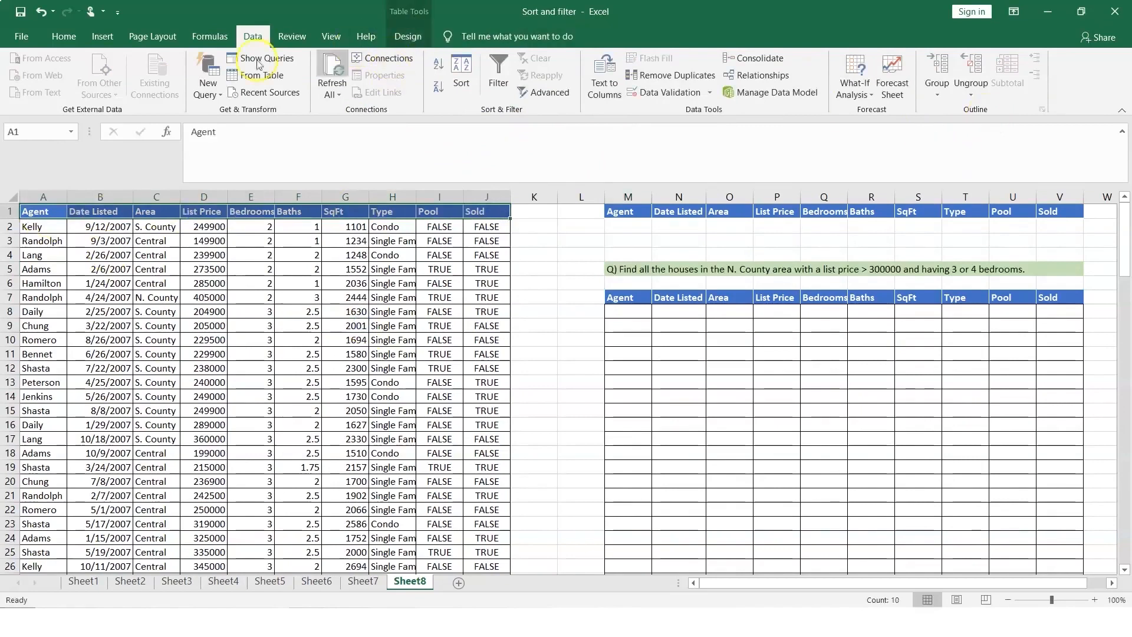
{"action": "left_click", "coordinate": [63, 44]}
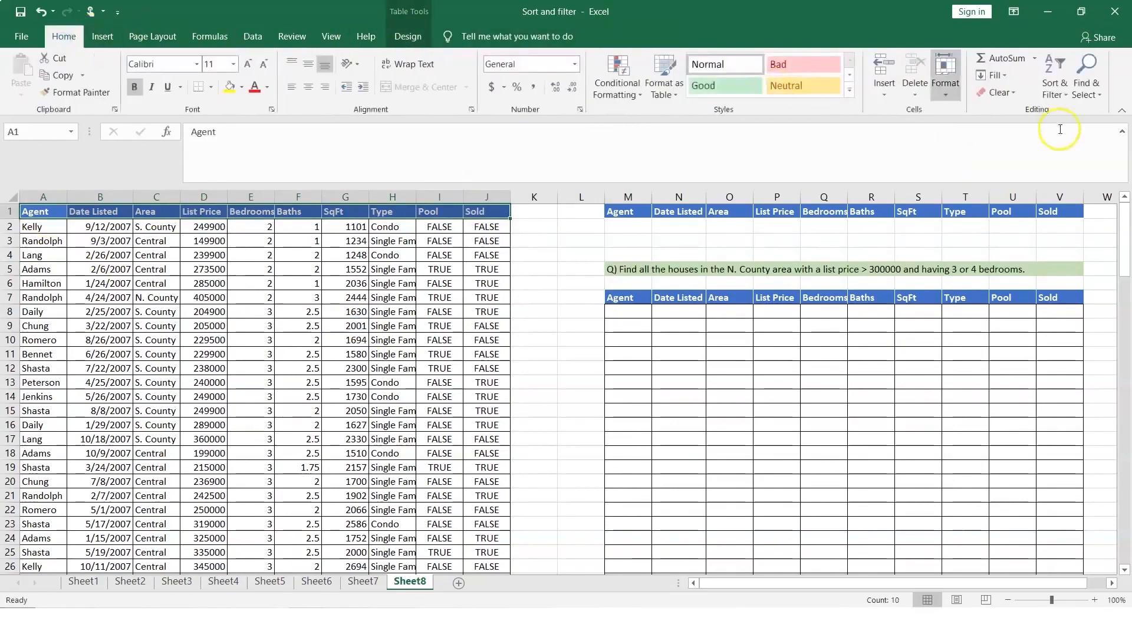
{"action": "left_click", "coordinate": [1055, 89]}
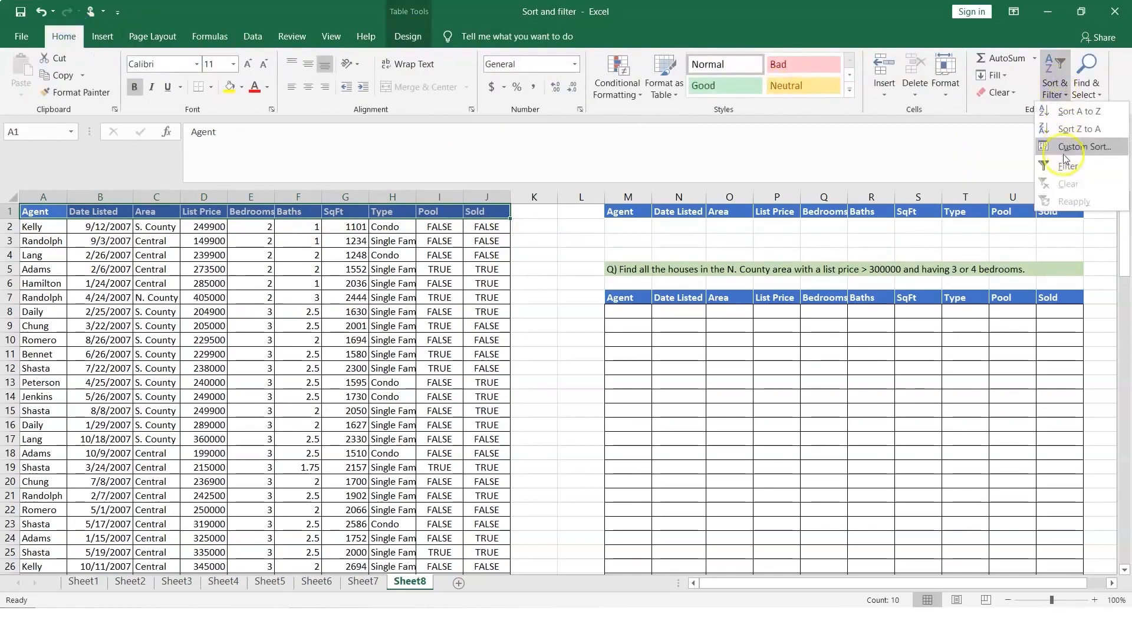
{"action": "left_click", "coordinate": [1064, 158]}
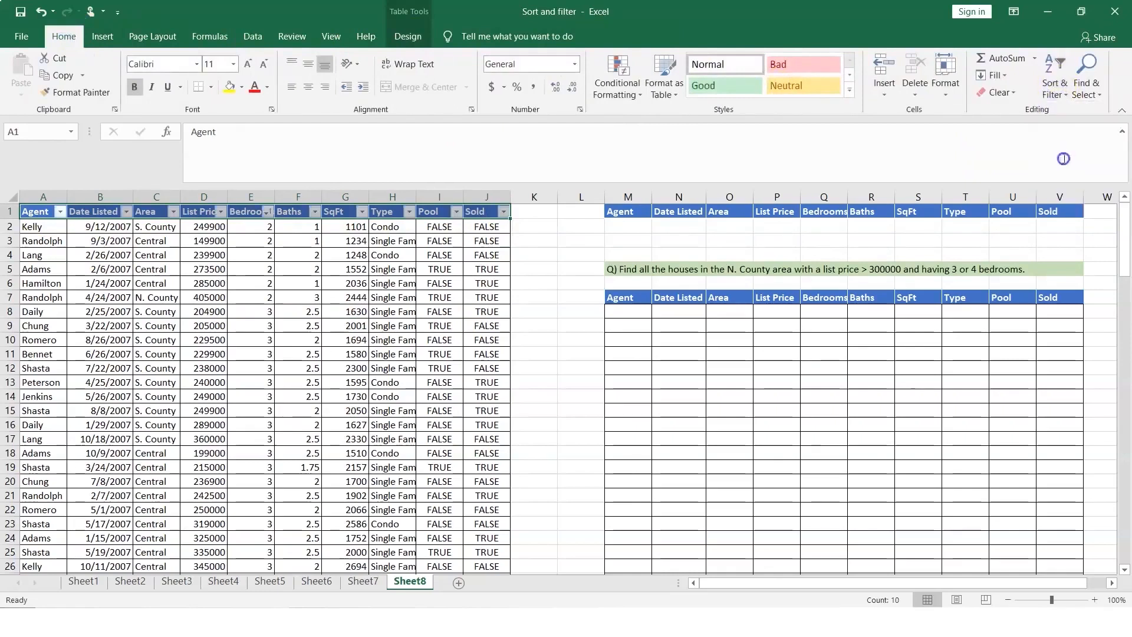
Filter the List Price column with a Greater Than number filter of 300000.
{"action": "left_click", "coordinate": [221, 211]}
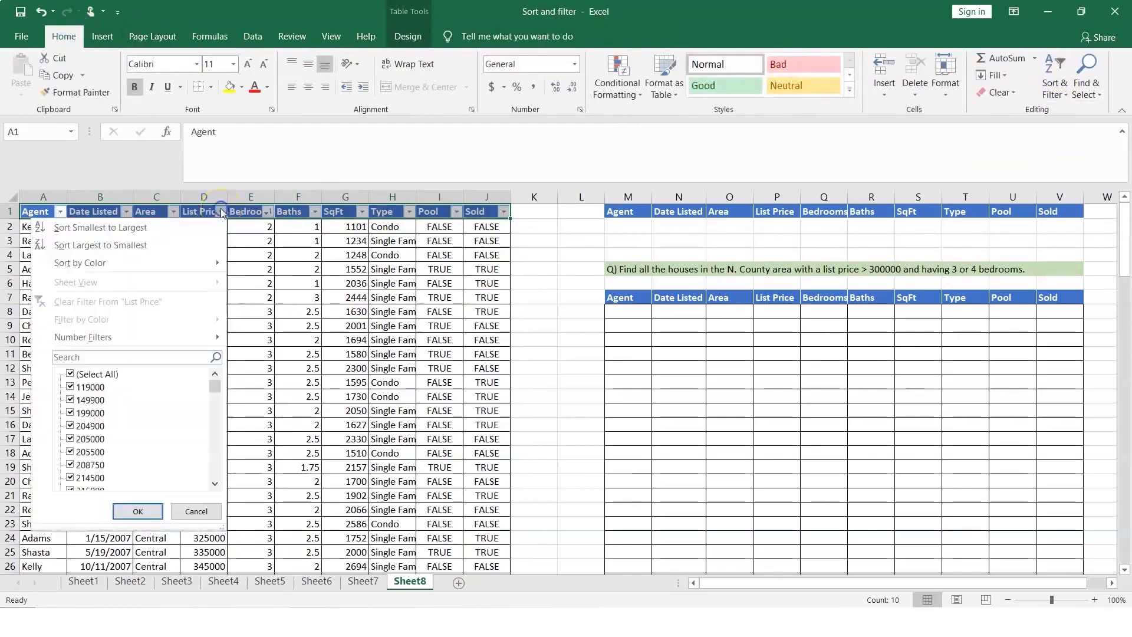
{"action": "mouse_move", "coordinate": [176, 346]}
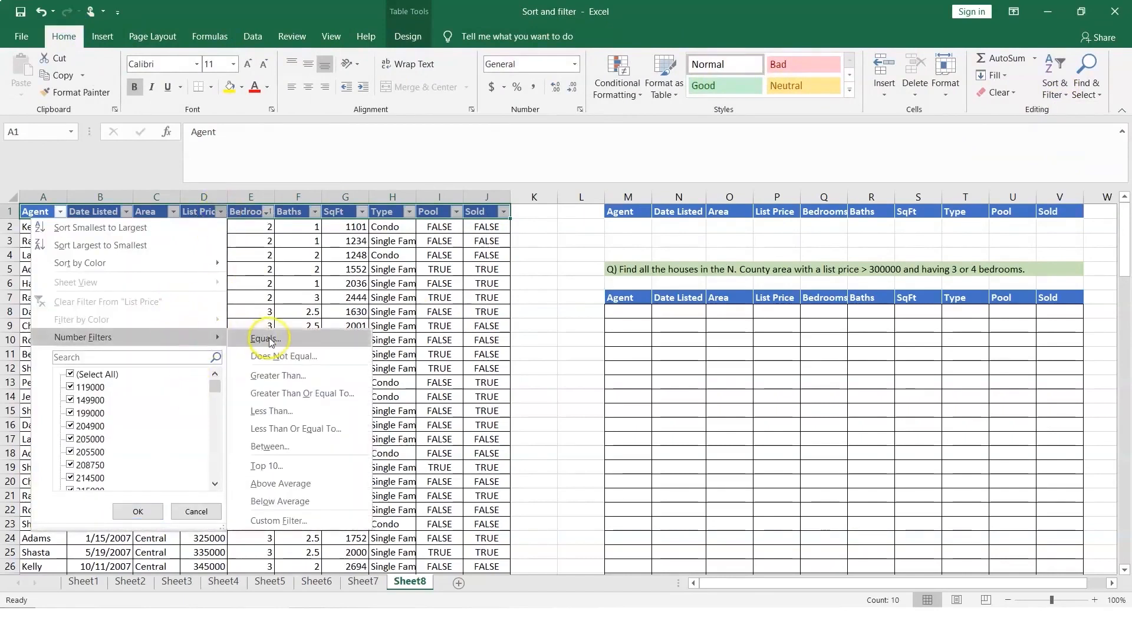
{"action": "left_click", "coordinate": [277, 377]}
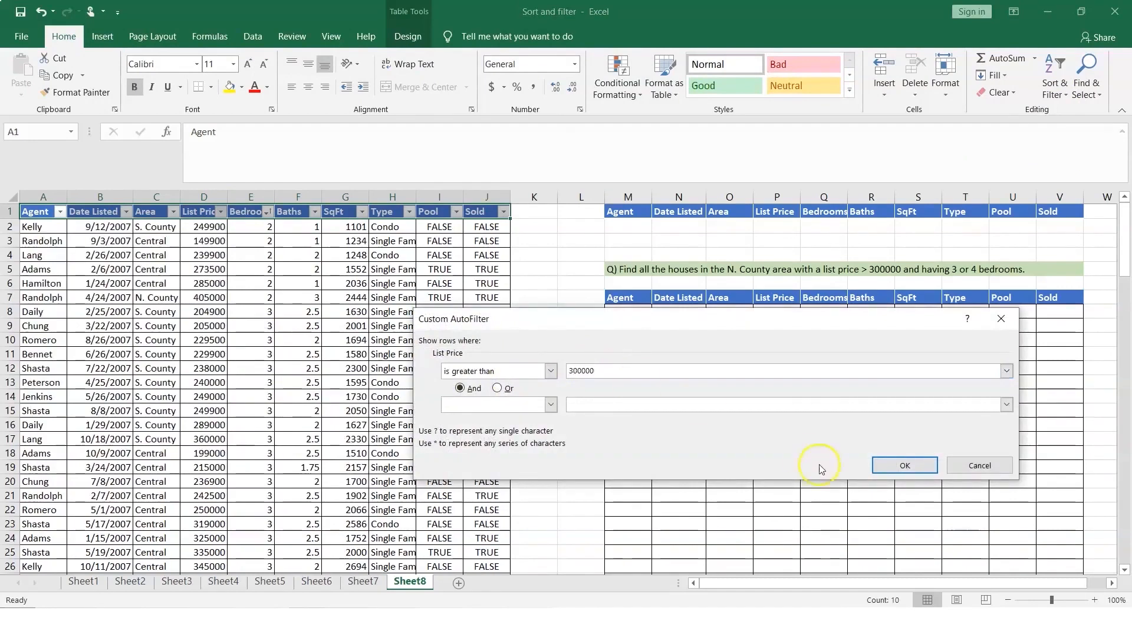
{"action": "left_click", "coordinate": [895, 470]}
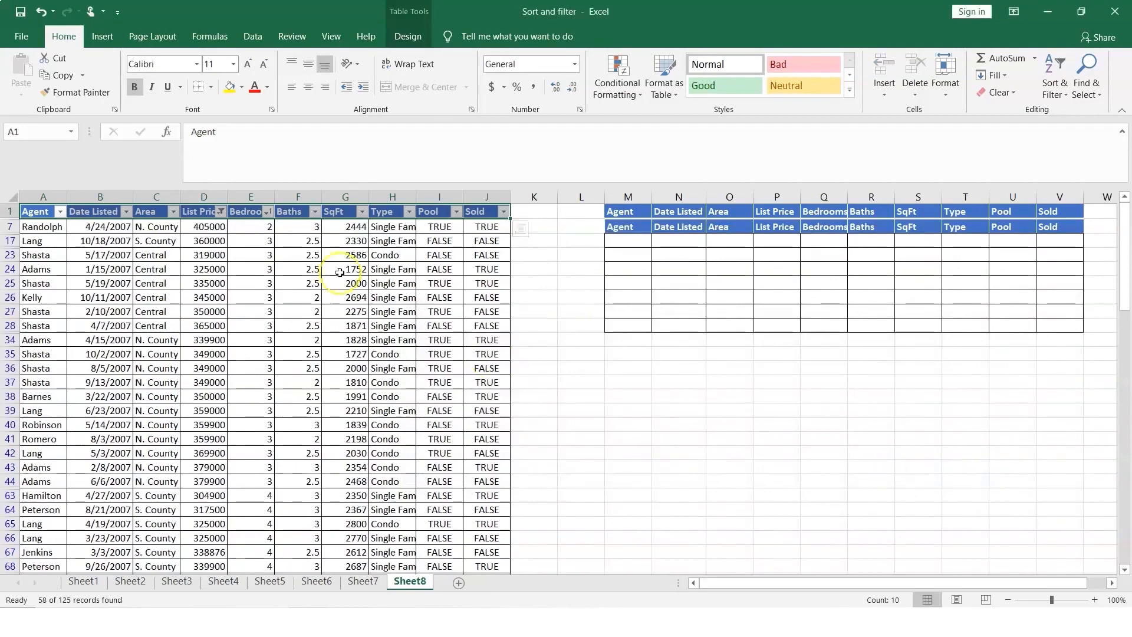
Filter the Bedrooms column to only the values 3 and 4, and recheck its filter choices without changing them.
{"action": "left_click", "coordinate": [267, 212]}
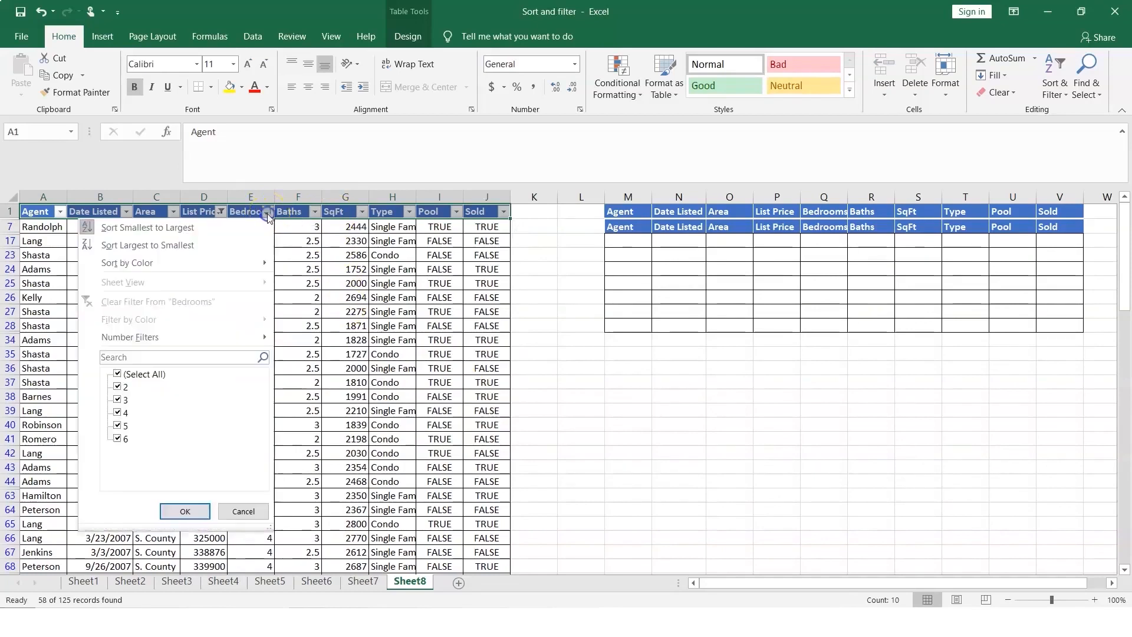
{"action": "left_click", "coordinate": [117, 374]}
{"action": "left_click", "coordinate": [117, 399]}
{"action": "left_click", "coordinate": [117, 412]}
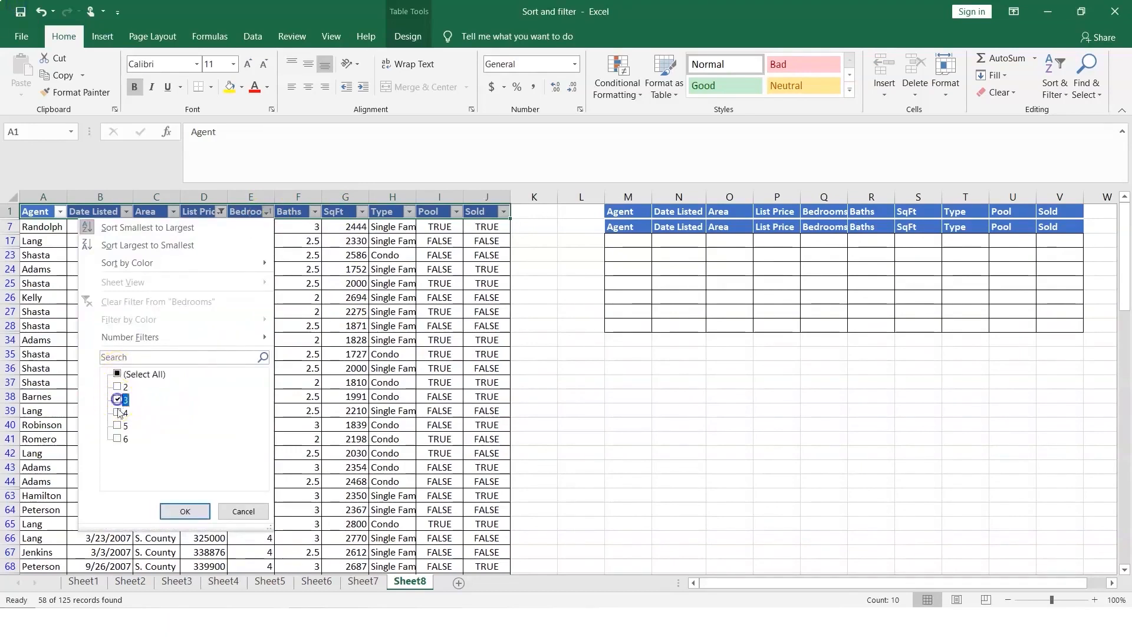
{"action": "left_click", "coordinate": [187, 512]}
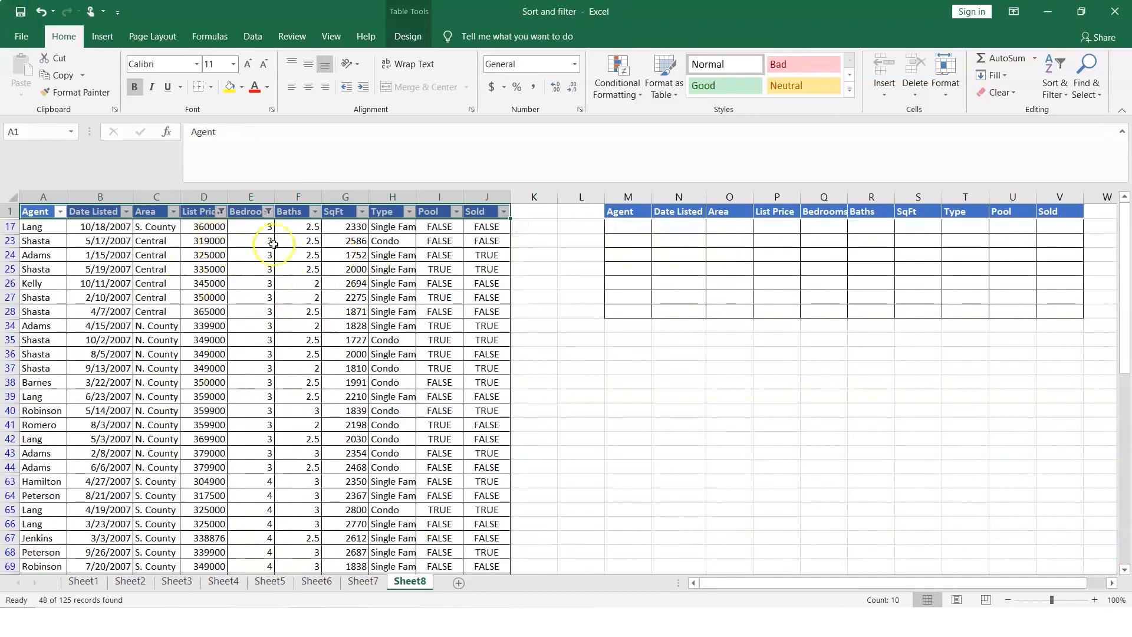
{"action": "left_click", "coordinate": [267, 213]}
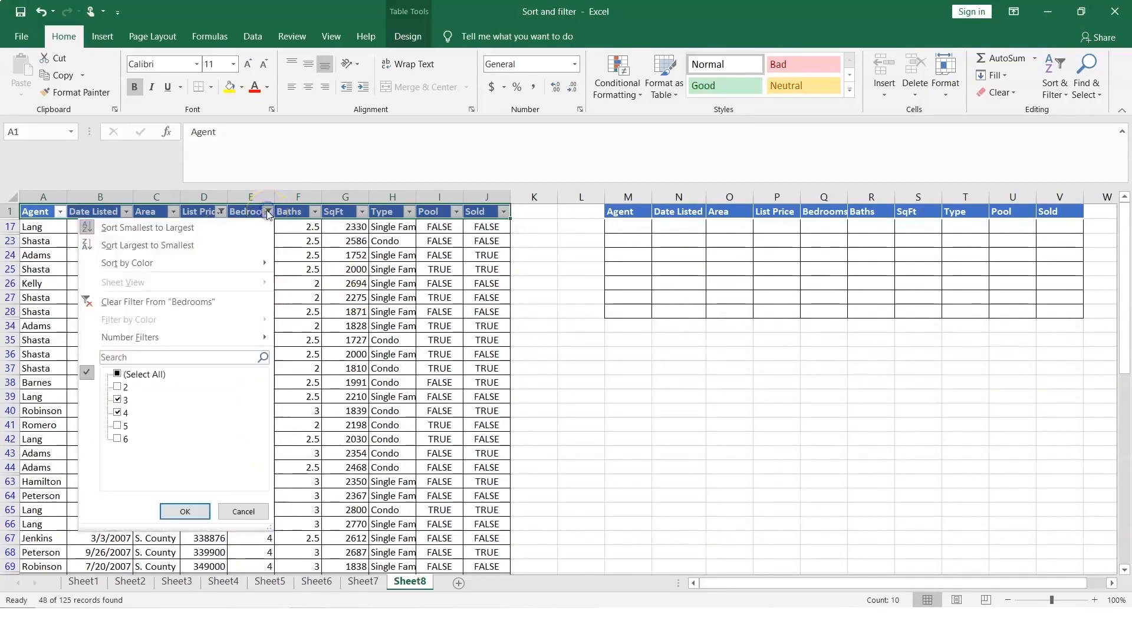
{"action": "left_click", "coordinate": [257, 515]}
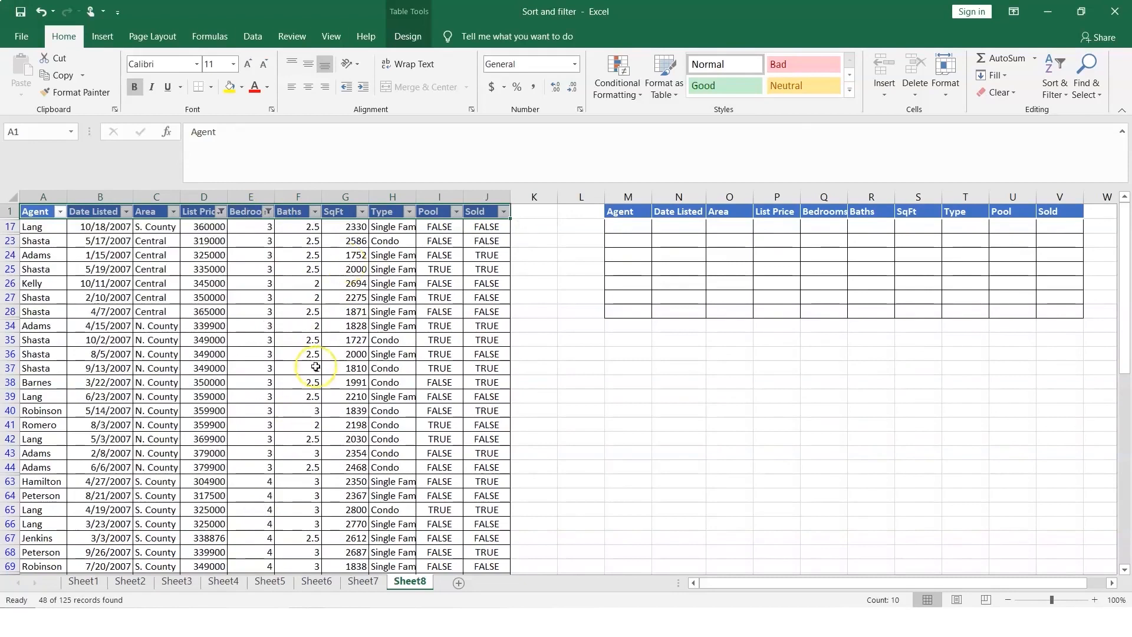
Undo the Bedrooms filter and clear the List Price filter from the listings table.
{"action": "key", "text": "ctrl+z"}
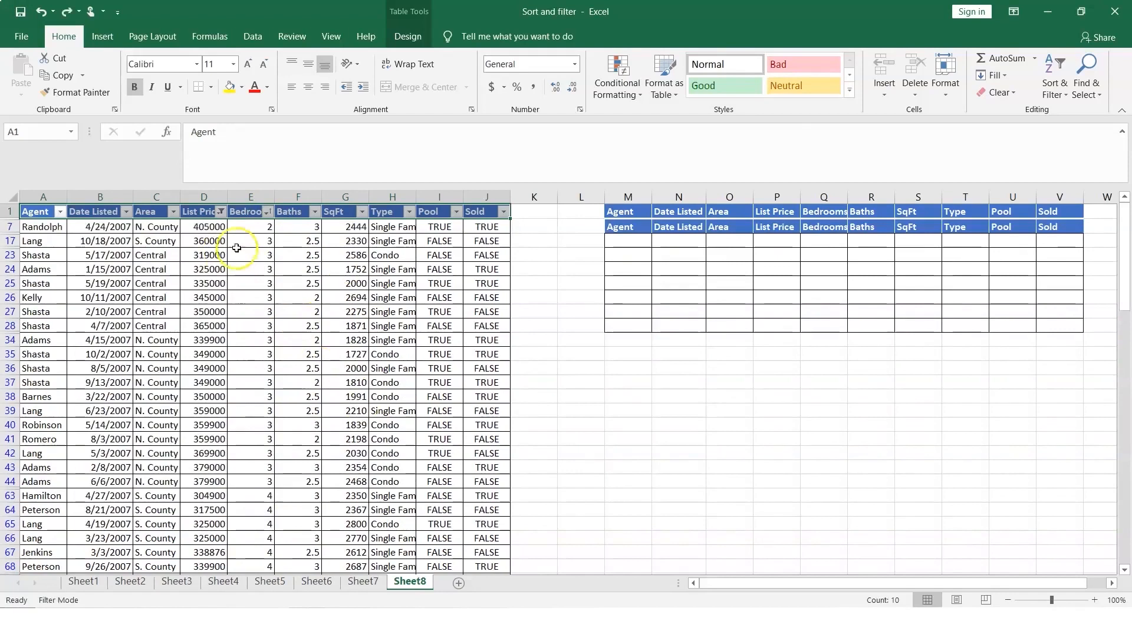
{"action": "left_click", "coordinate": [220, 212]}
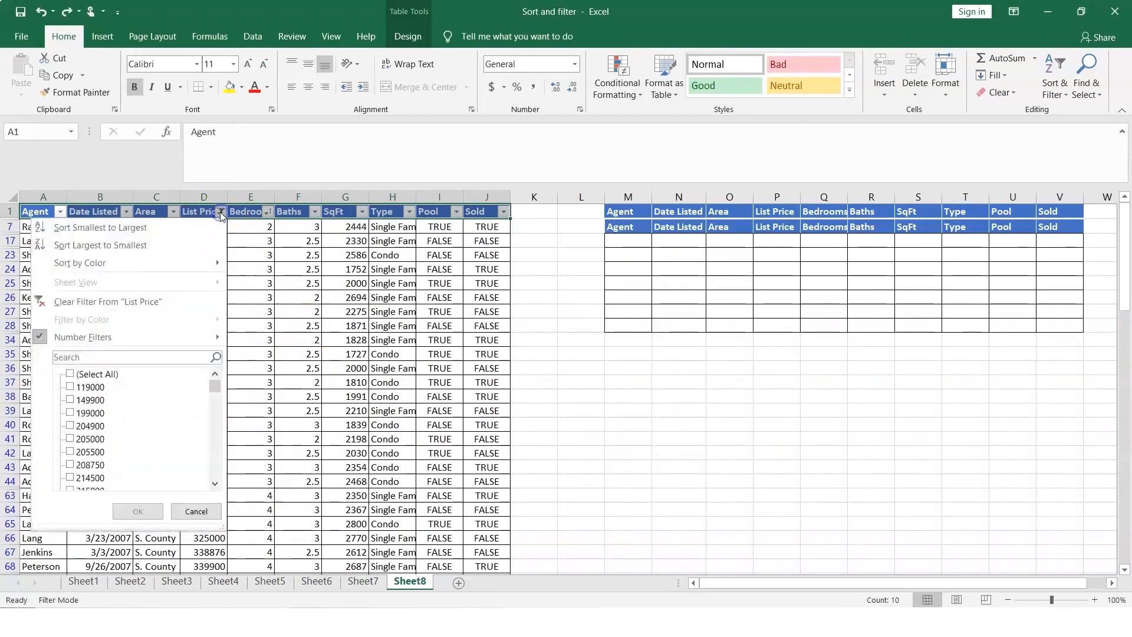
{"action": "left_click", "coordinate": [108, 303]}
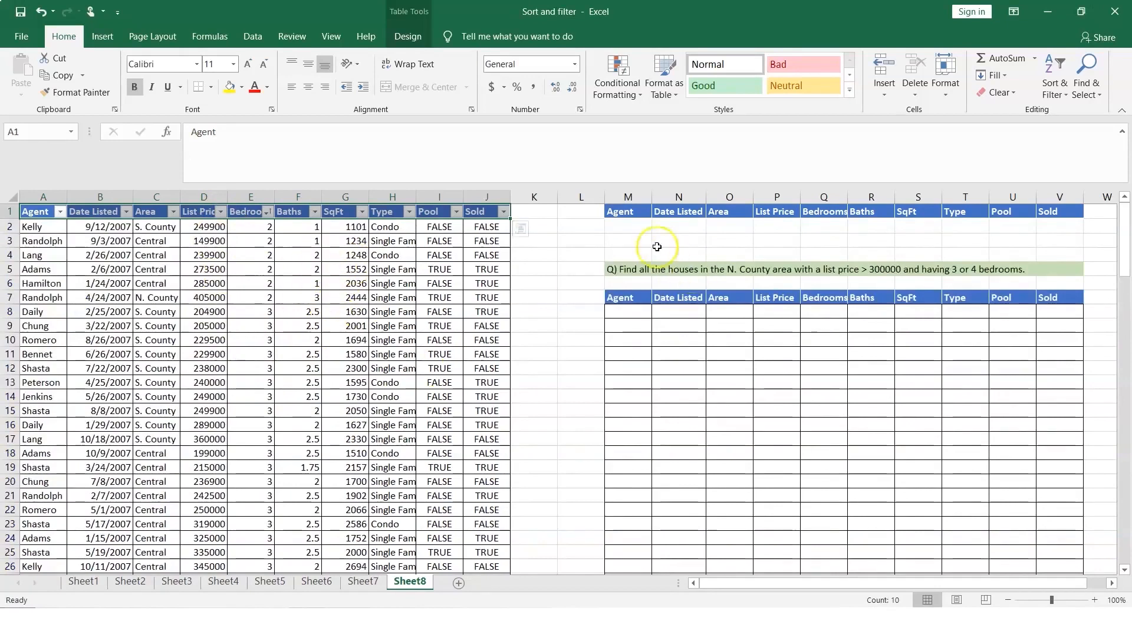
Fill the first criteria row with >300000 under List Price in P2 and 3 under Bedrooms in Q2.
{"action": "left_click", "coordinate": [620, 226]}
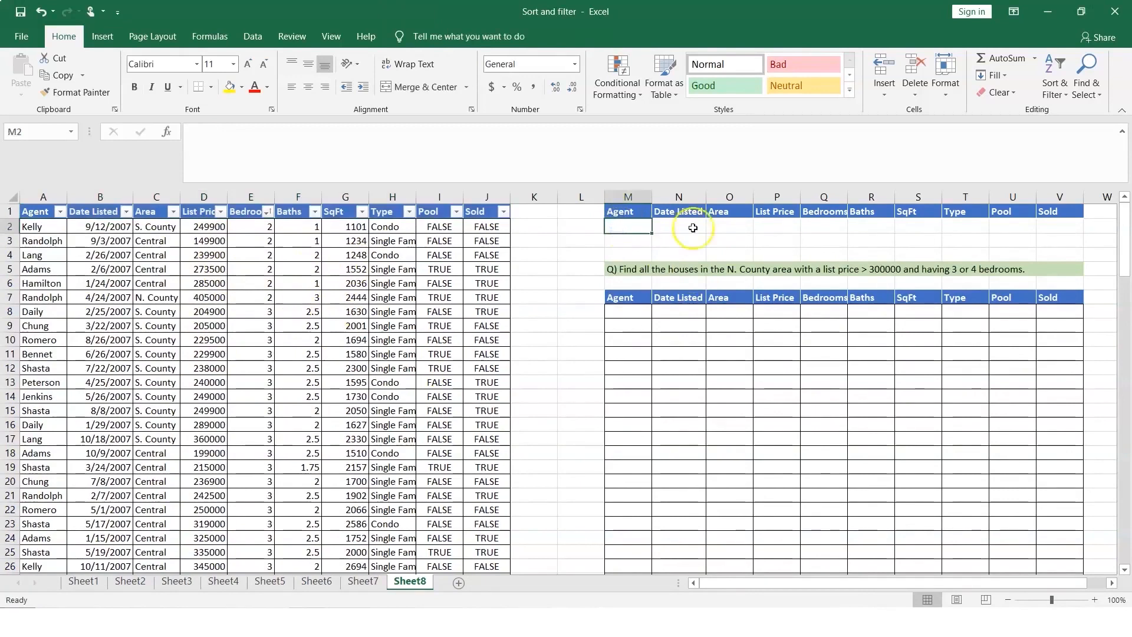
{"action": "left_click", "coordinate": [779, 227]}
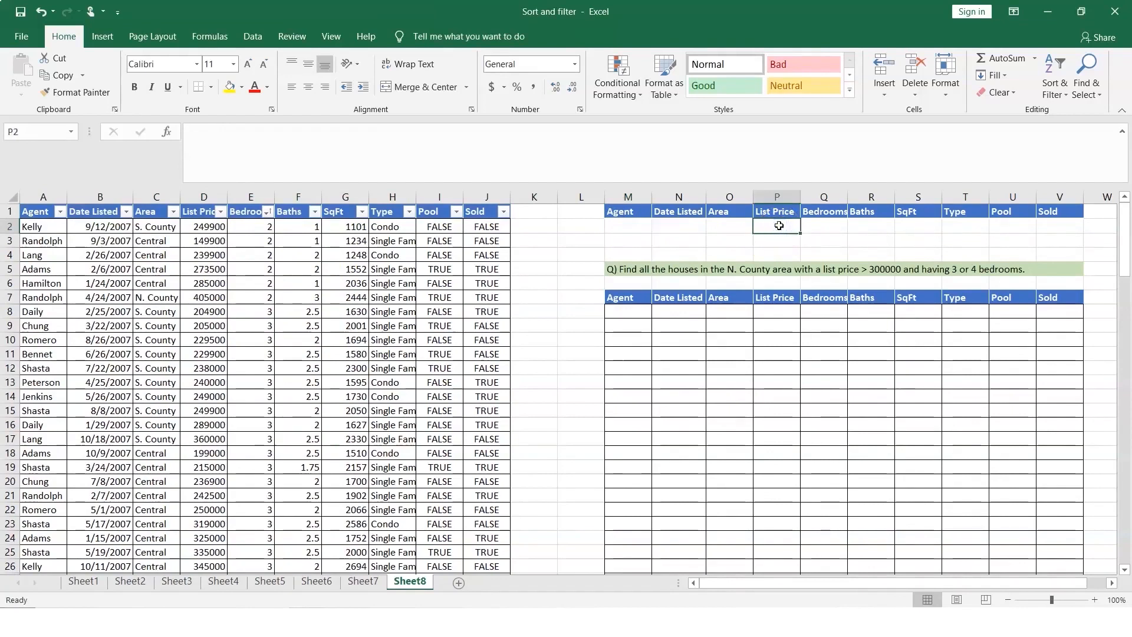
{"action": "type", "text": ">"}
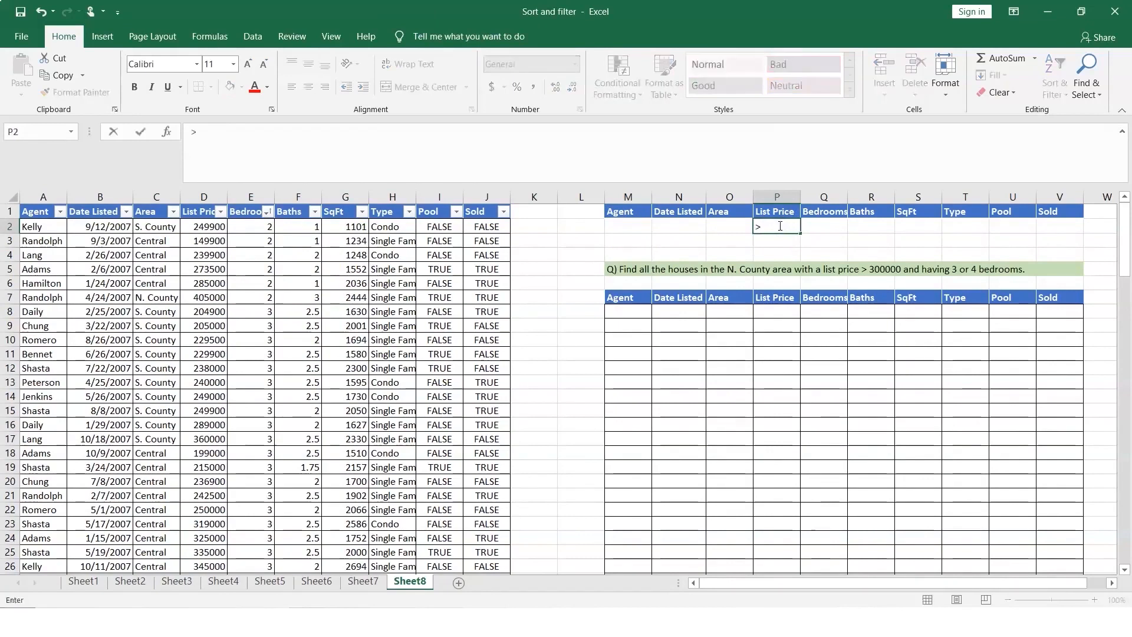
{"action": "type", "text": "300000"}
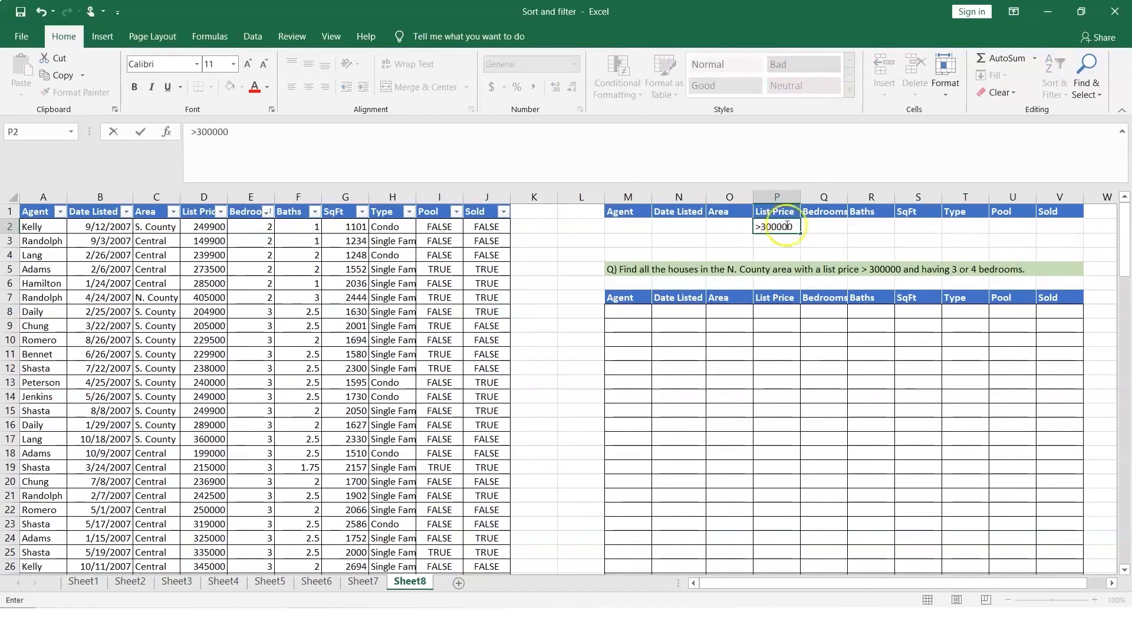
{"action": "left_click", "coordinate": [828, 227]}
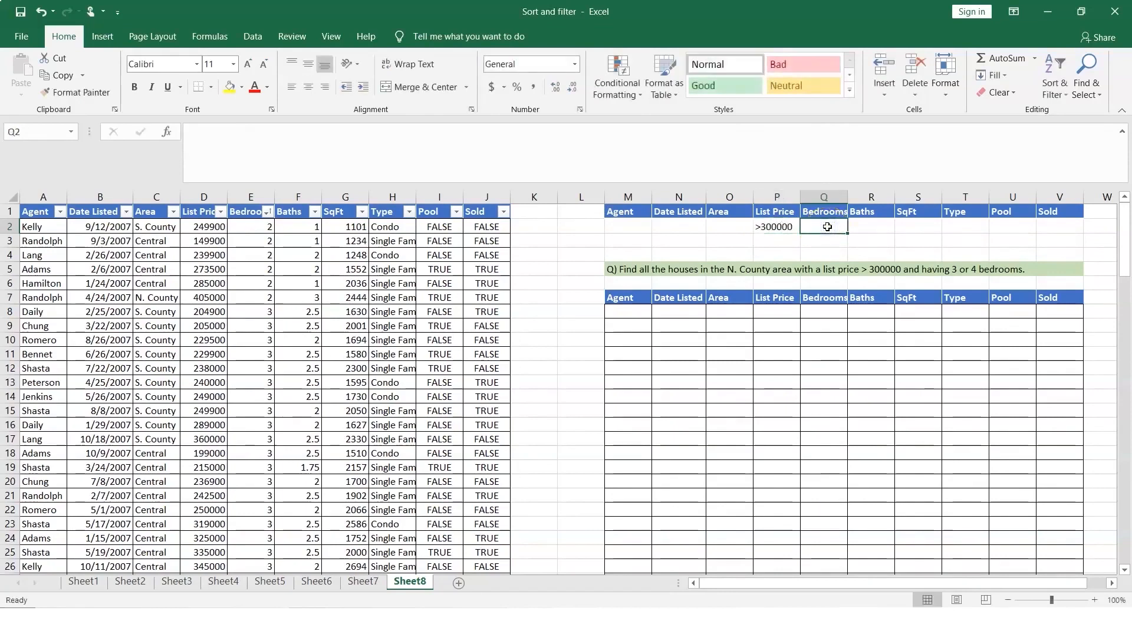
{"action": "type", "text": "3"}
{"action": "key", "text": "Return"}
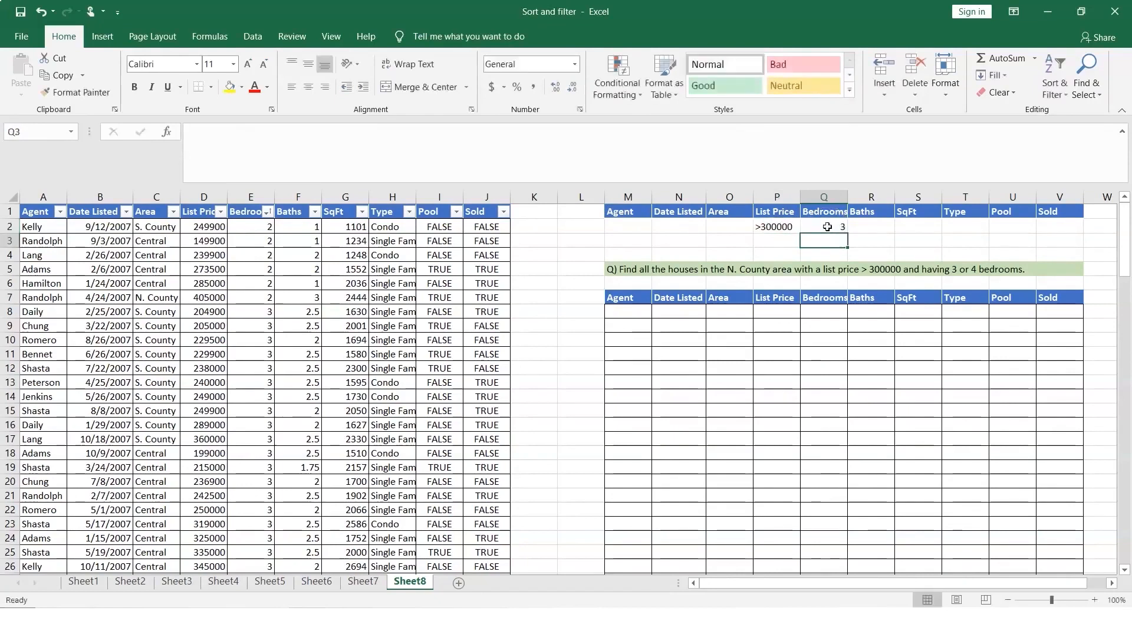
Fill the second criteria row with >300000 under List Price in P3 and 4 under Bedrooms in Q3.
{"action": "key", "text": "Left"}
{"action": "type", "text": ">"}
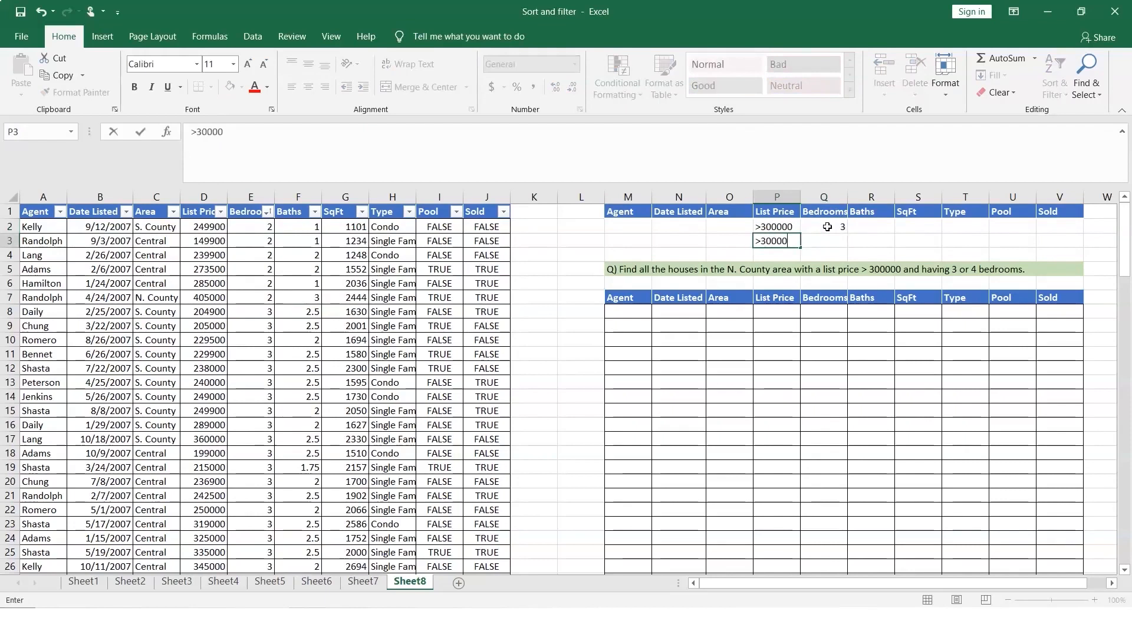
{"action": "key", "text": "Tab"}
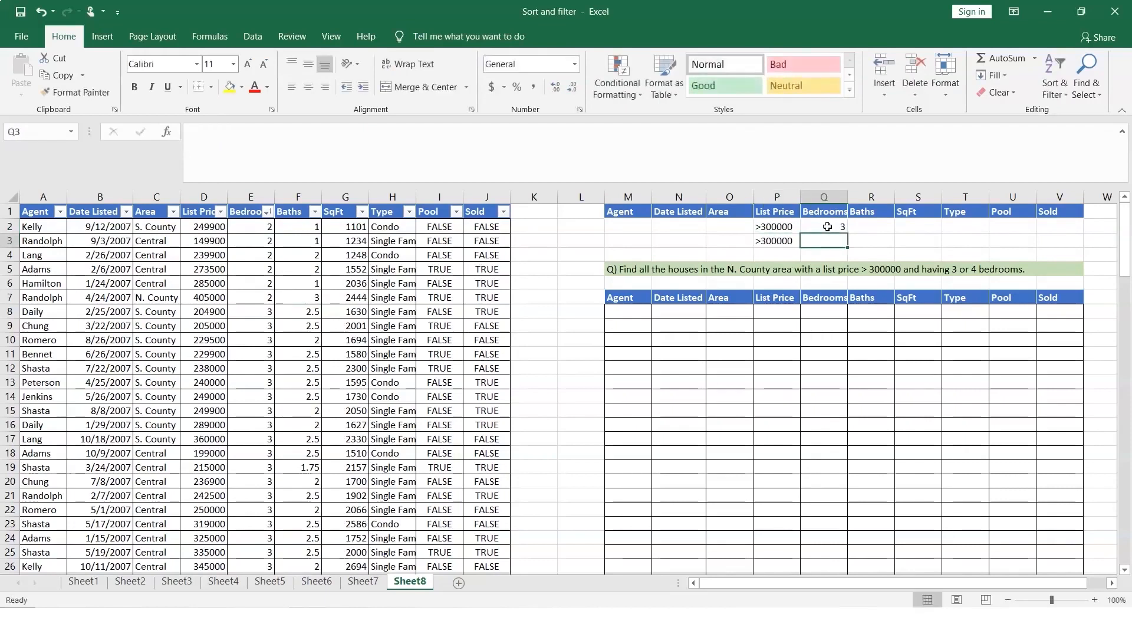
{"action": "type", "text": "4"}
{"action": "key", "text": "Tab"}
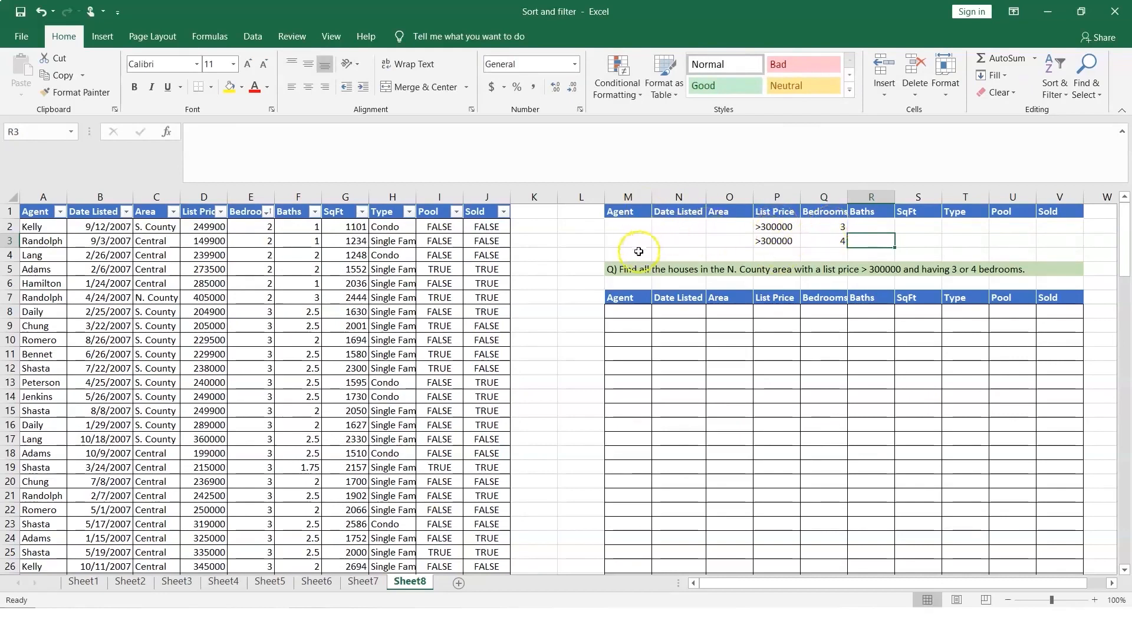
Run an Advanced Filter on A1:J126 with criteria range M1:V3, copying the matching records to M7:V7.
{"action": "left_click", "coordinate": [630, 299]}
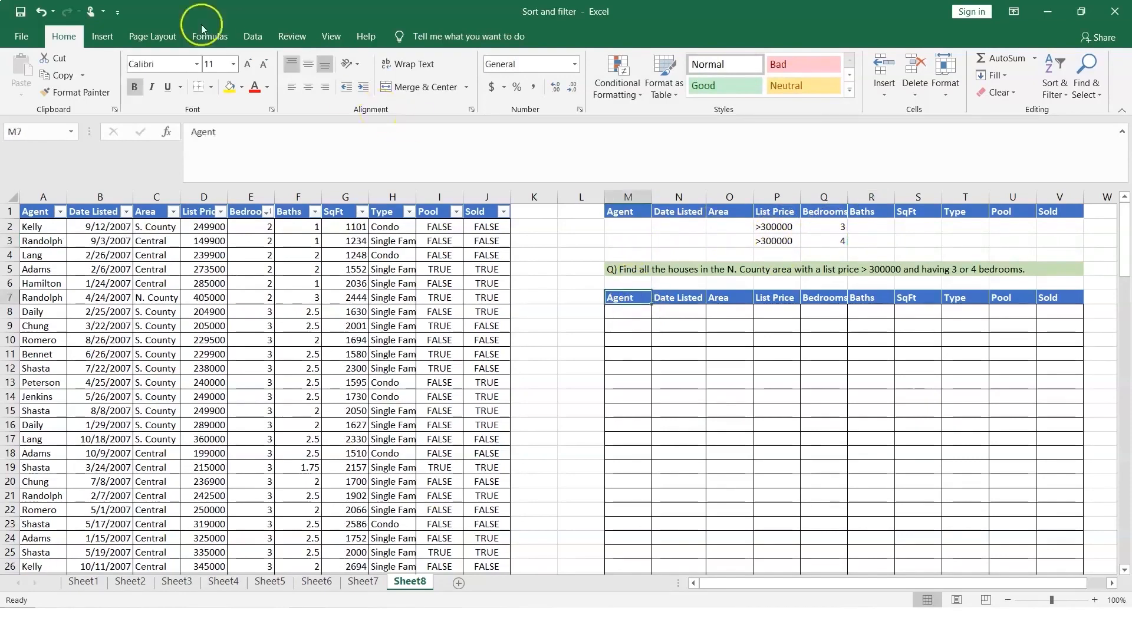
{"action": "left_click", "coordinate": [252, 36]}
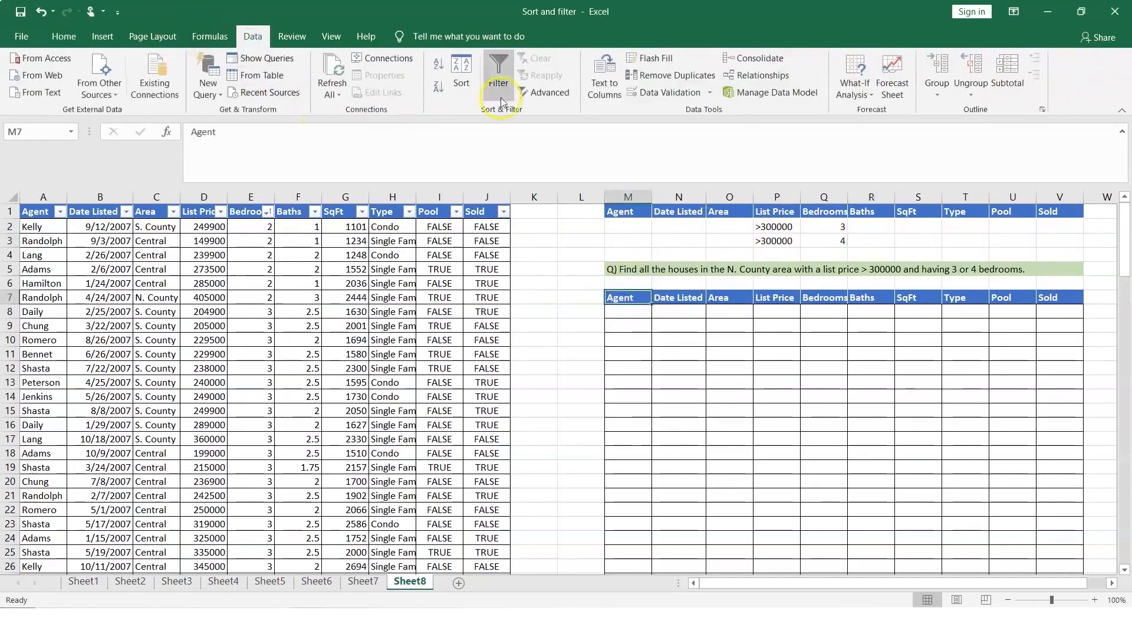
{"action": "left_click", "coordinate": [546, 92]}
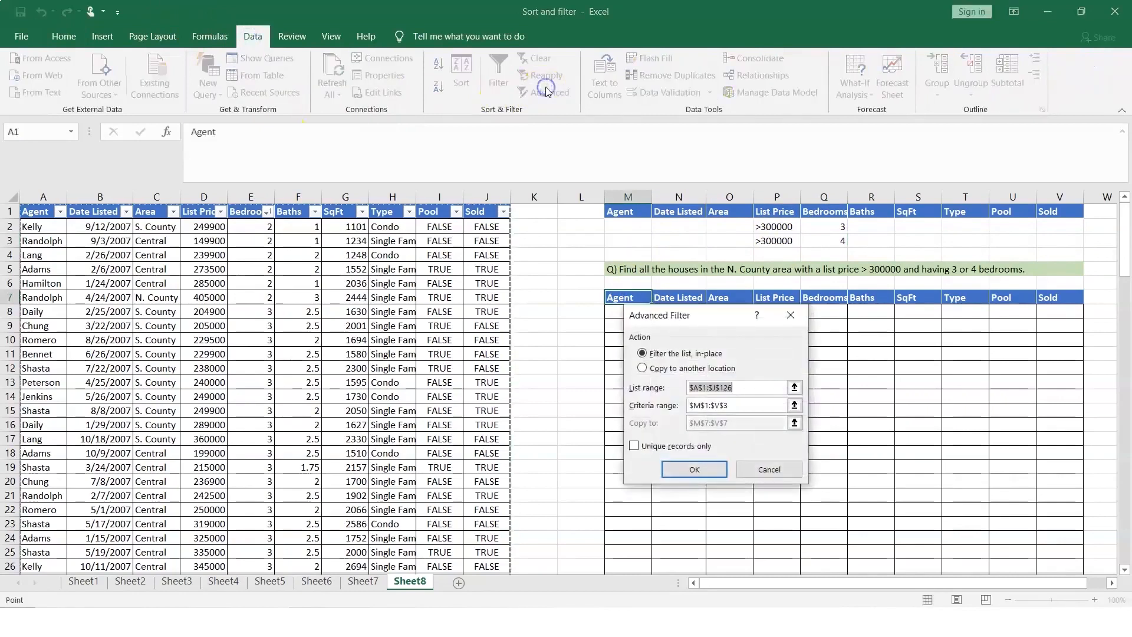
{"action": "left_click", "coordinate": [644, 368]}
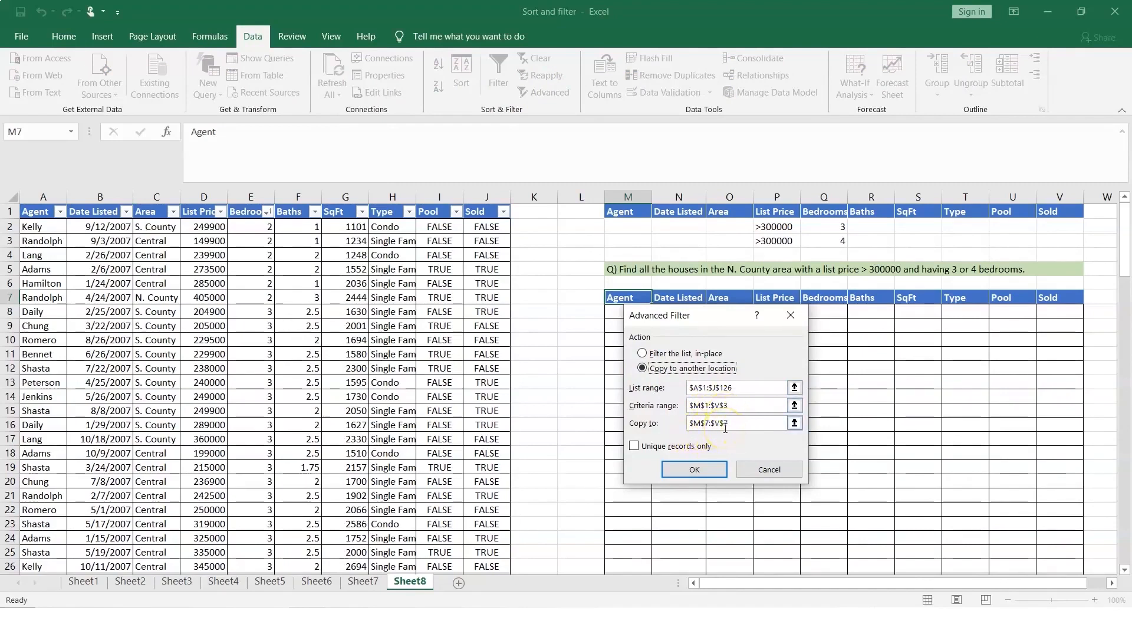
{"action": "left_click", "coordinate": [713, 468]}
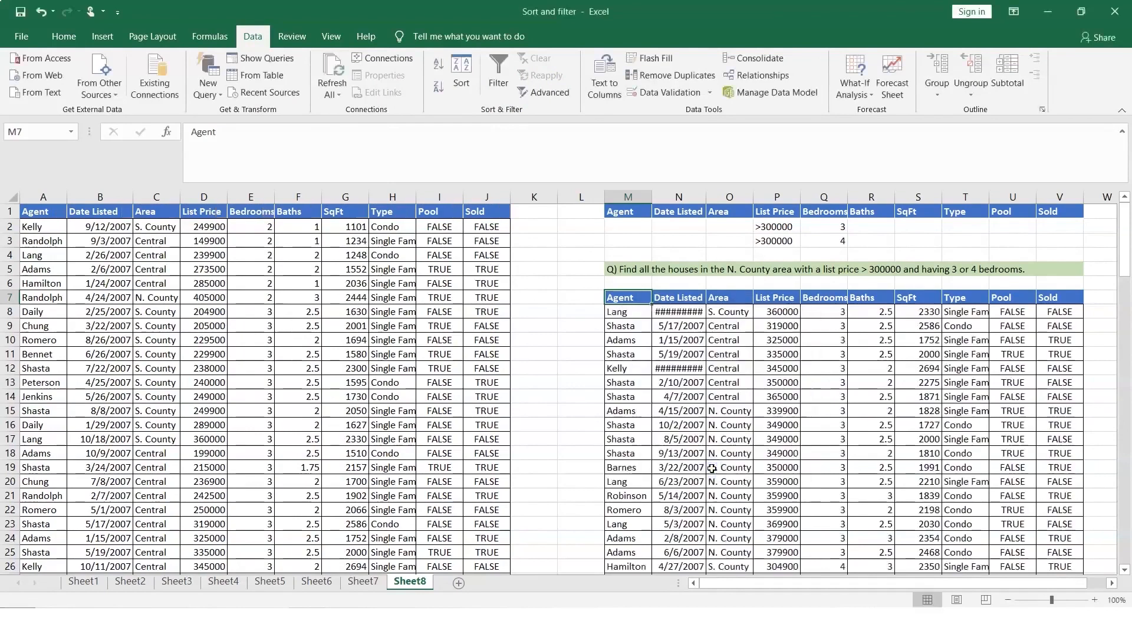